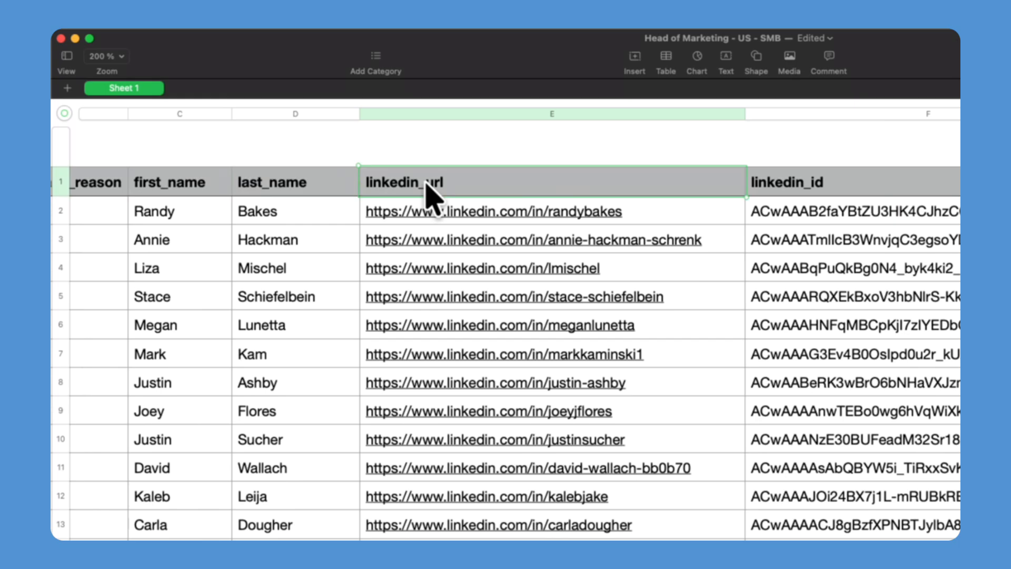
- Finish the email line asking about LinkedIn Sales Navigator
scroll(427, 199, "right", 15)
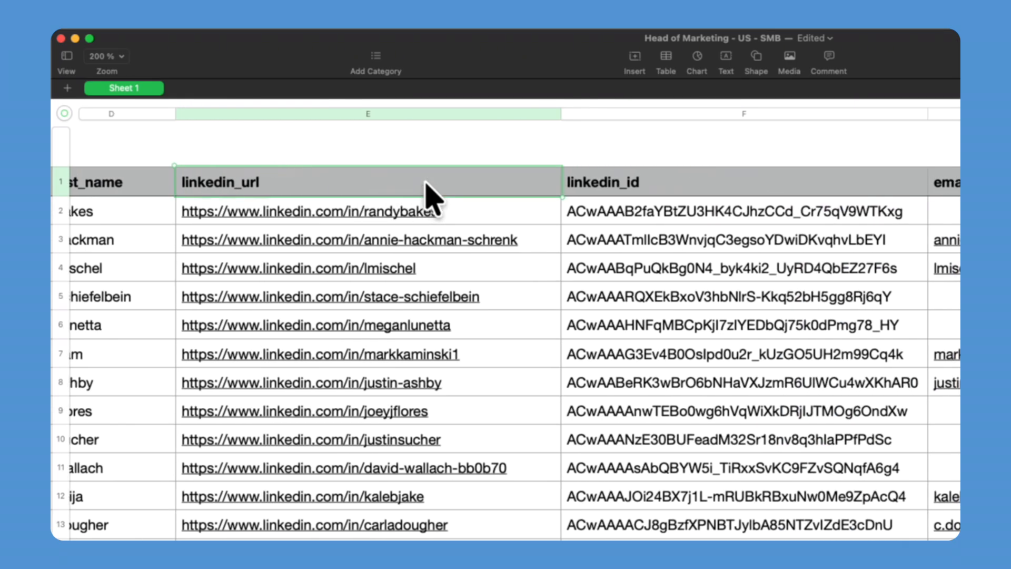
scroll(466, 192, "right", 3)
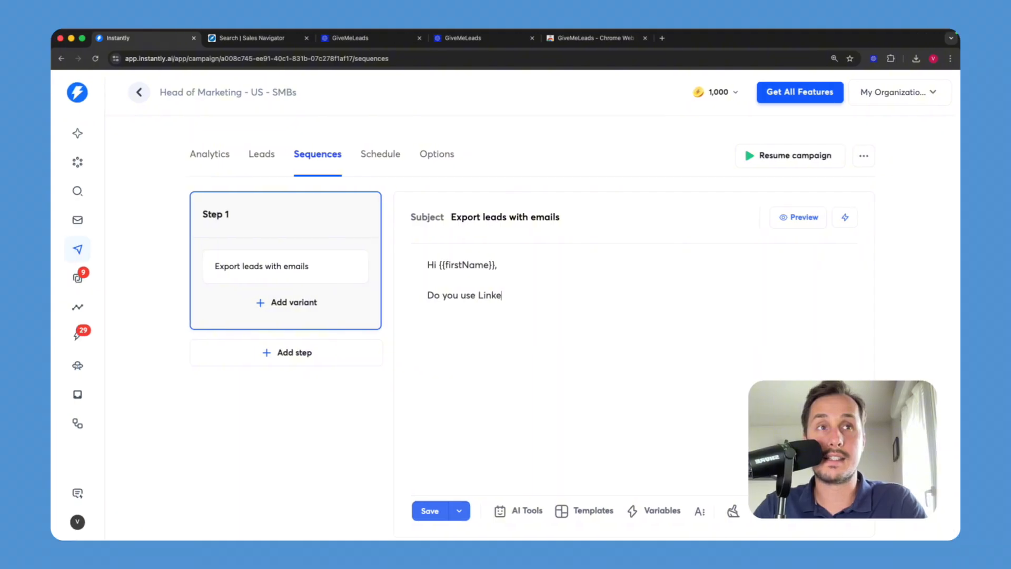
type("dIn Sales Navig")
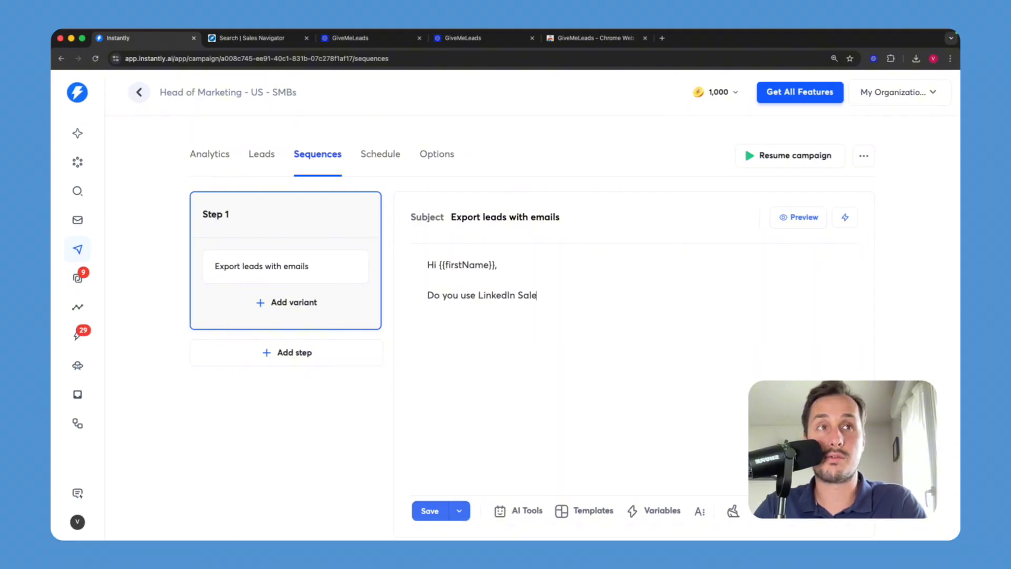
type("ator")
- Disable open tracking, send emails as text-only, and open the first Unibox reply
left_click(691, 275)
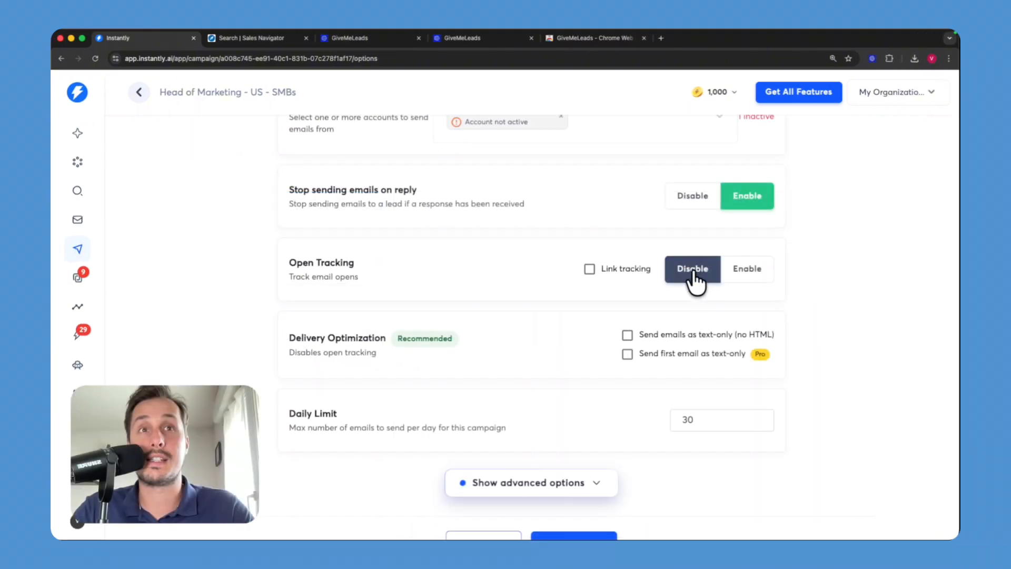
scroll(689, 216, "down", 2)
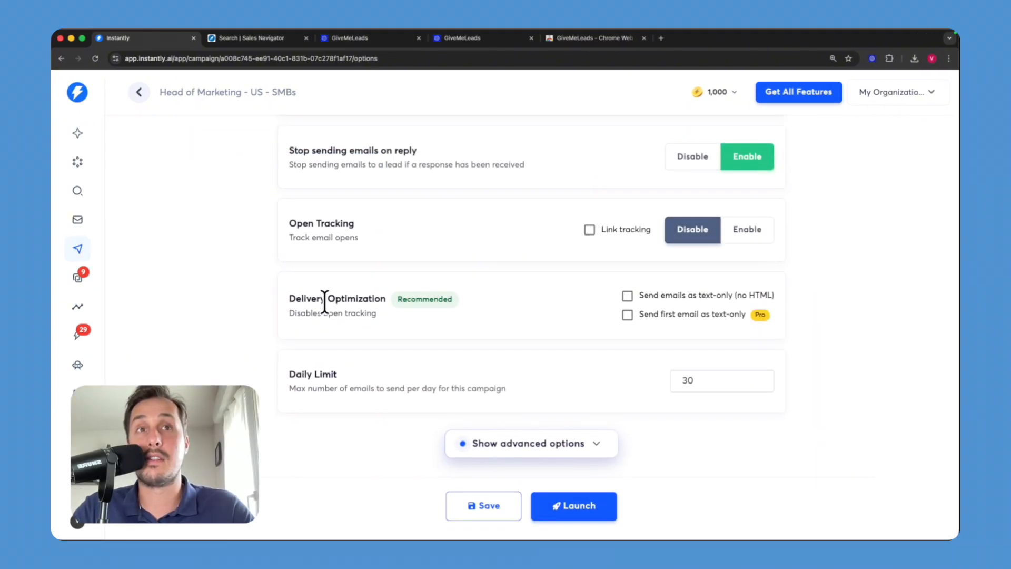
left_click(626, 295)
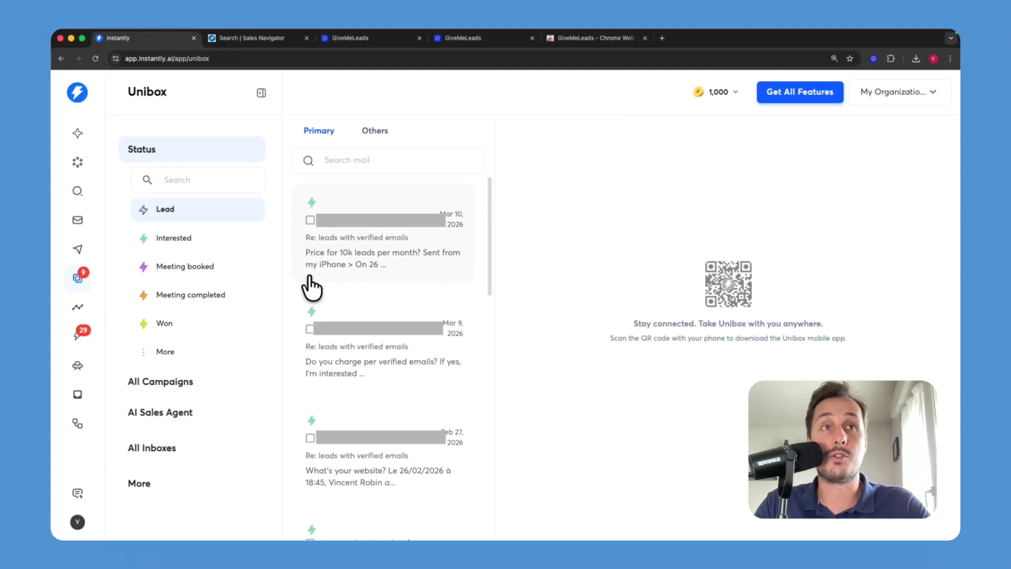
left_click(356, 275)
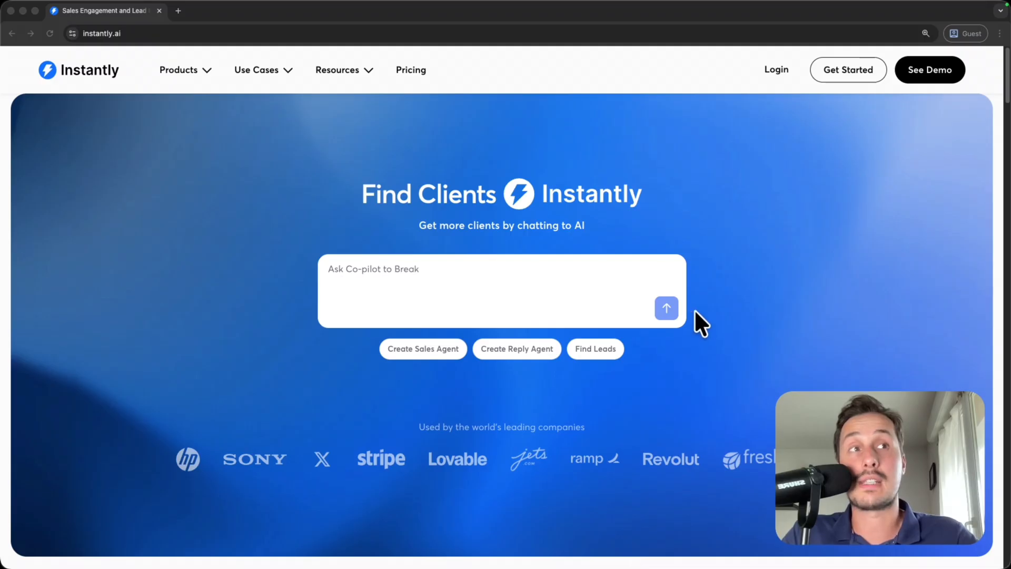
- Go from the instantly.ai homepage to the 'Create a new account' sign-up page
left_click(802, 266)
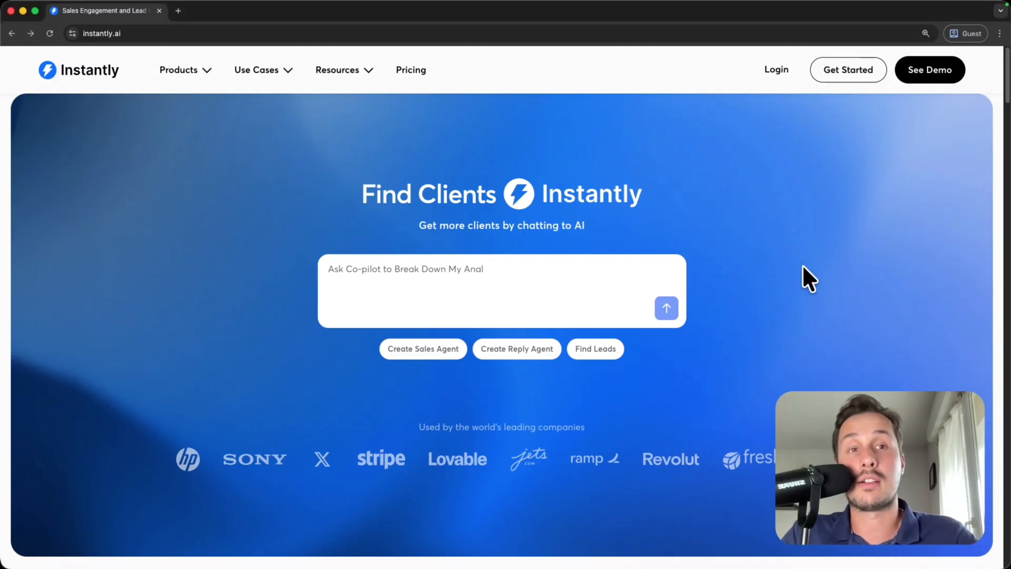
left_click(845, 74)
left_click_drag(183, 151, 400, 148)
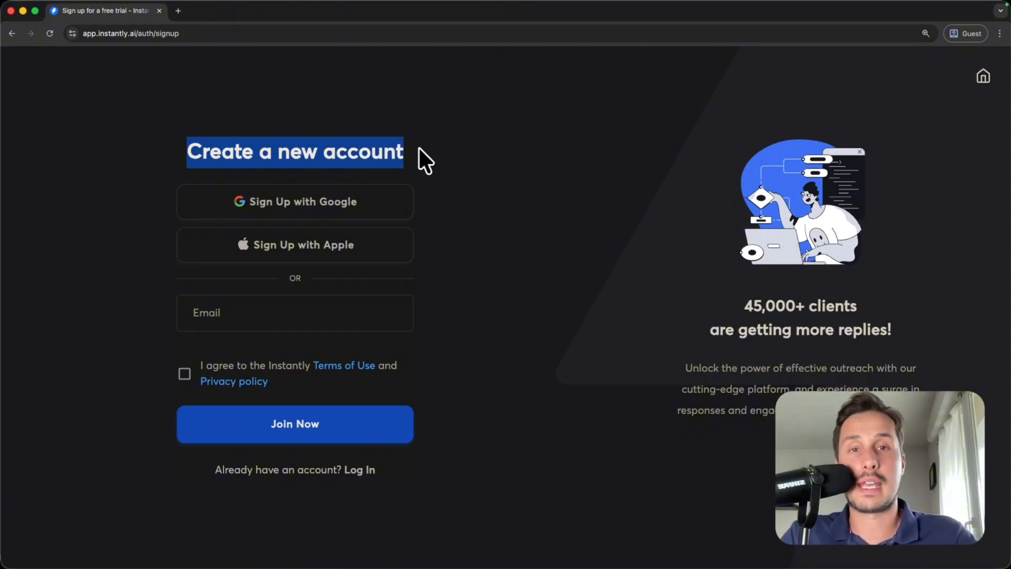
left_click(418, 148)
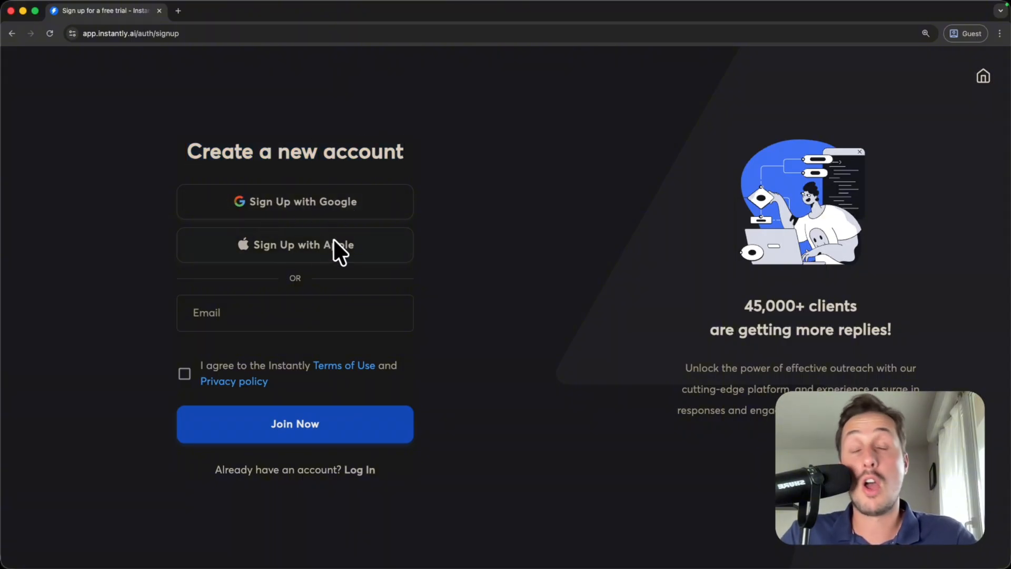
- Enter the sign-up email address and a password for the new Instantly account
left_click(240, 314)
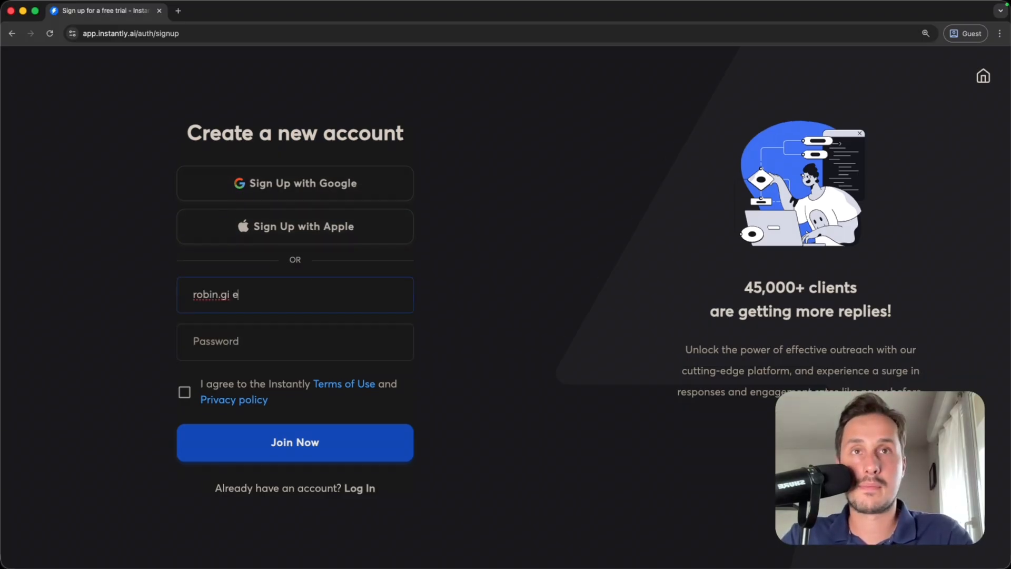
key("Tab")
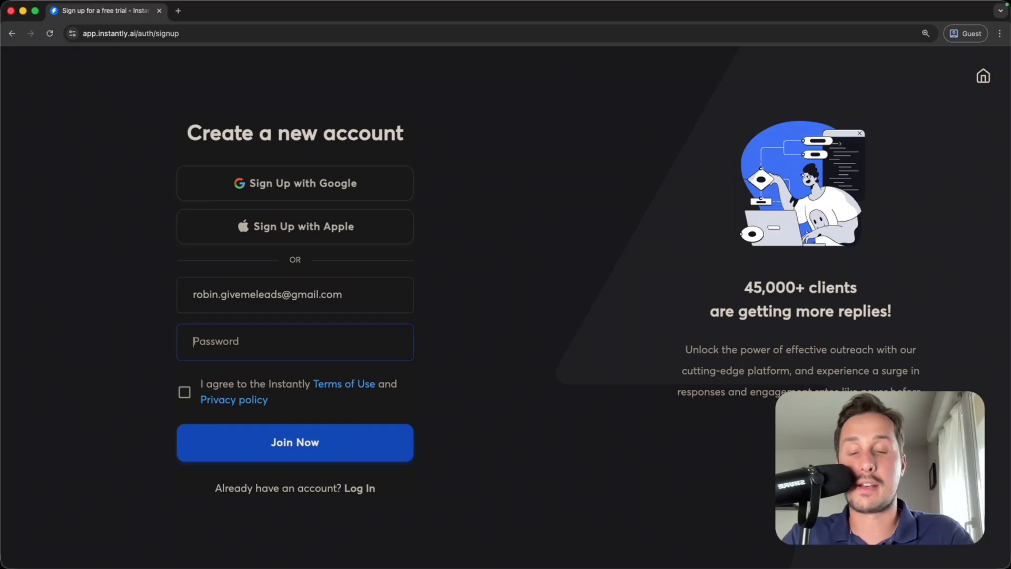
type("••••••••••••••••")
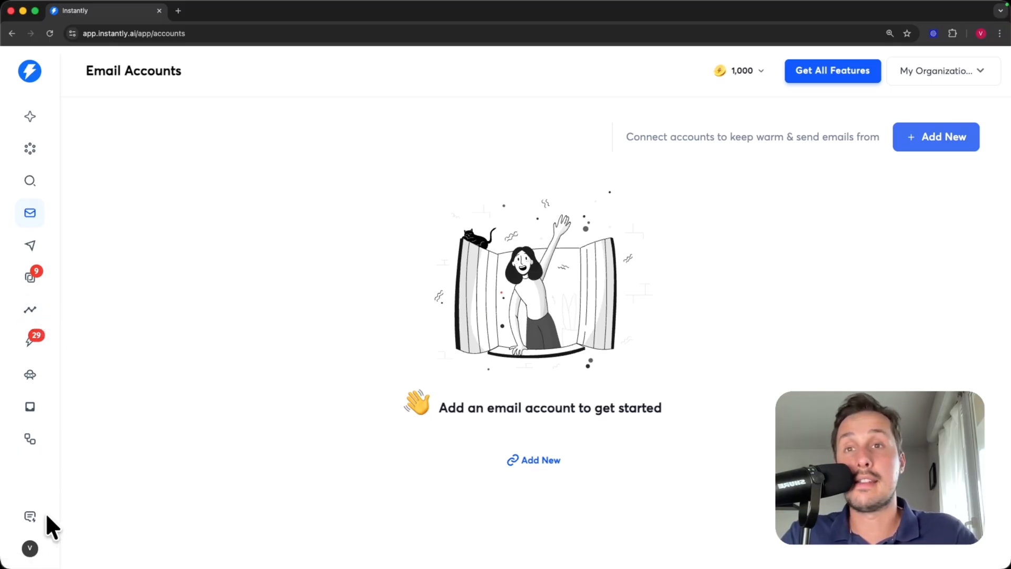
- Open Settings from the bottom-left avatar menu to reach the Preferences tab
left_click(33, 549)
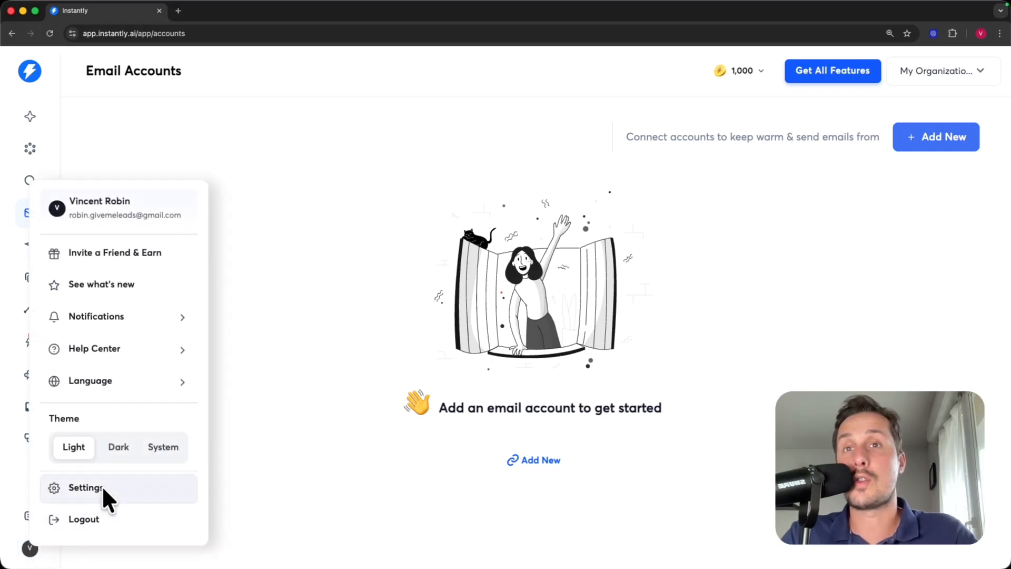
left_click(116, 488)
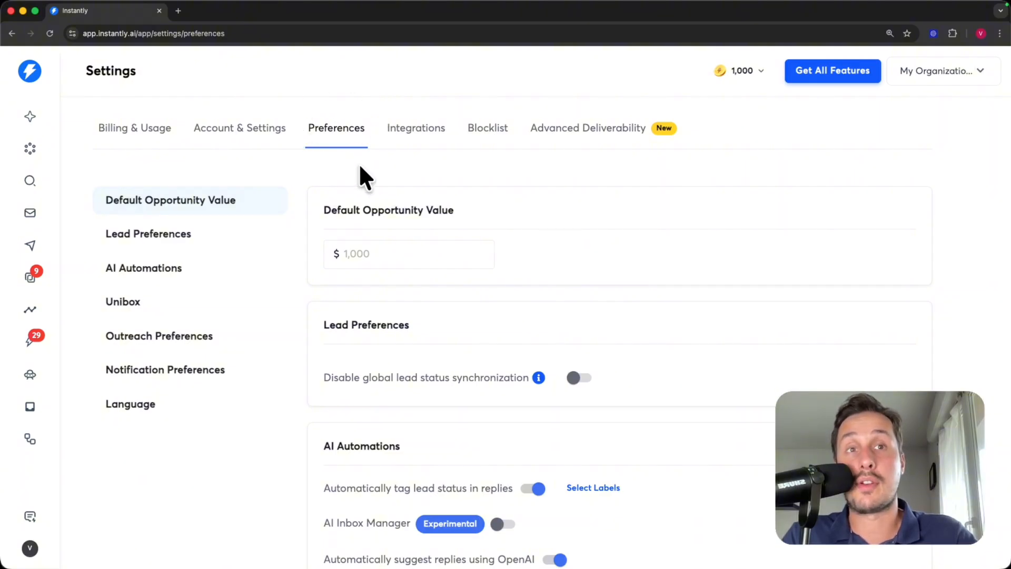
- Review the auto-pause on high bounce rates setting in Preferences
scroll(371, 167, "down", 10)
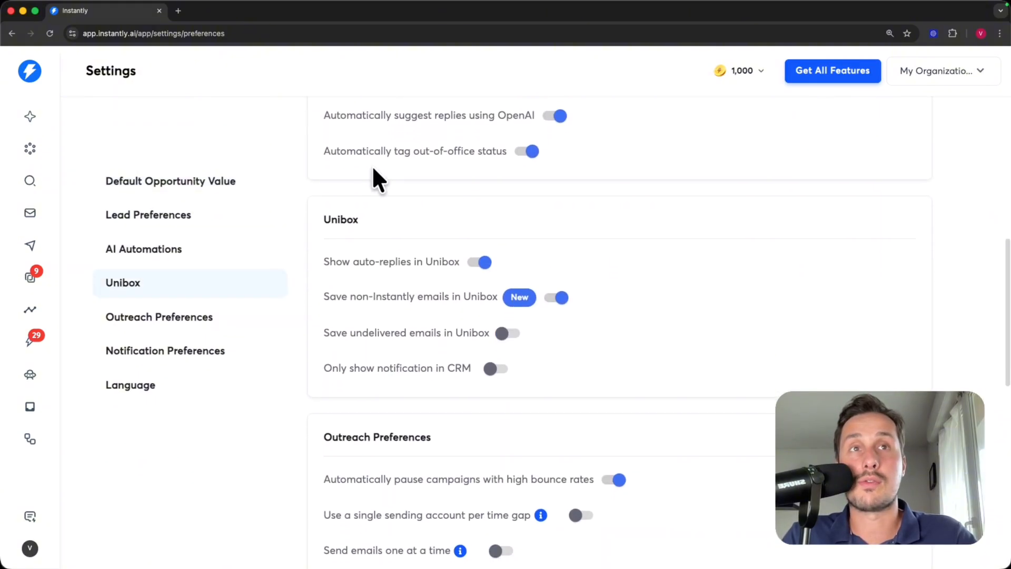
scroll(371, 165, "down", 7)
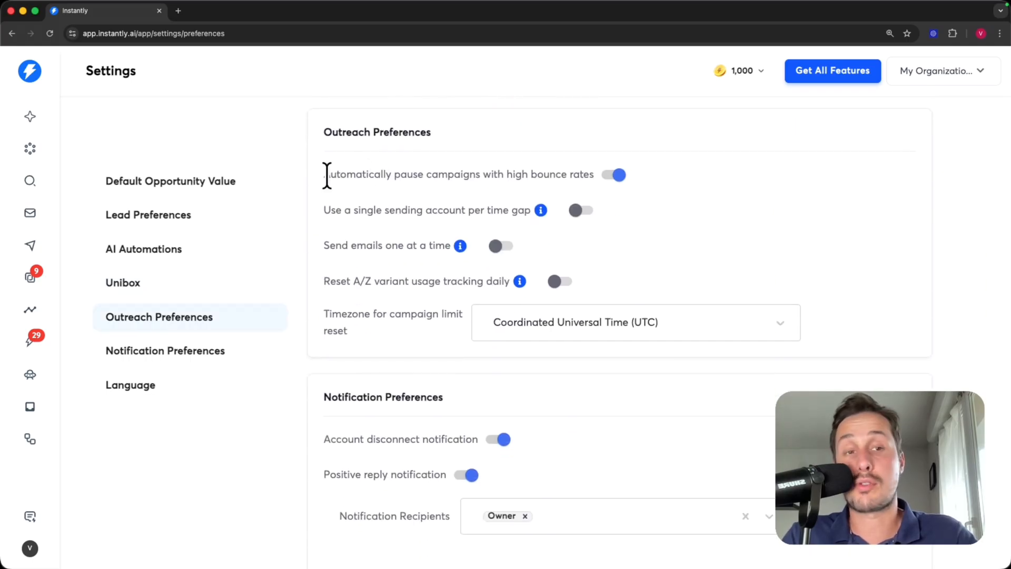
left_click_drag(326, 175, 375, 176)
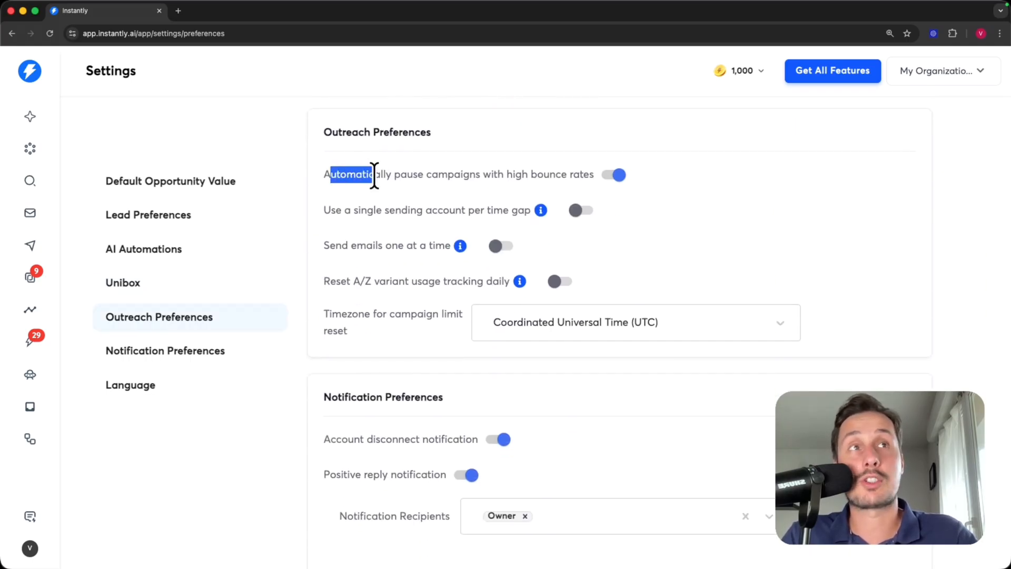
left_click(369, 175)
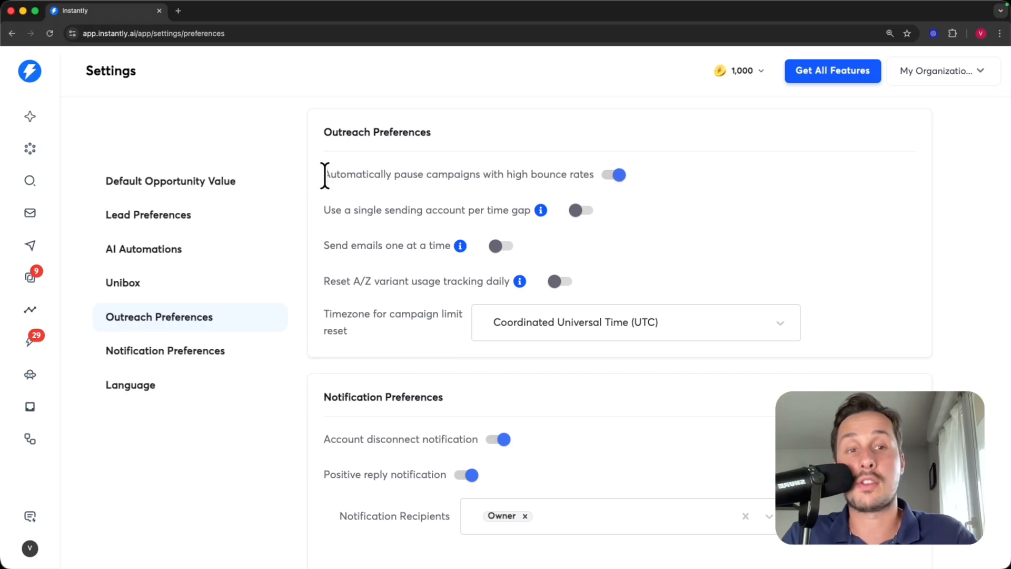
left_click_drag(325, 176, 523, 176)
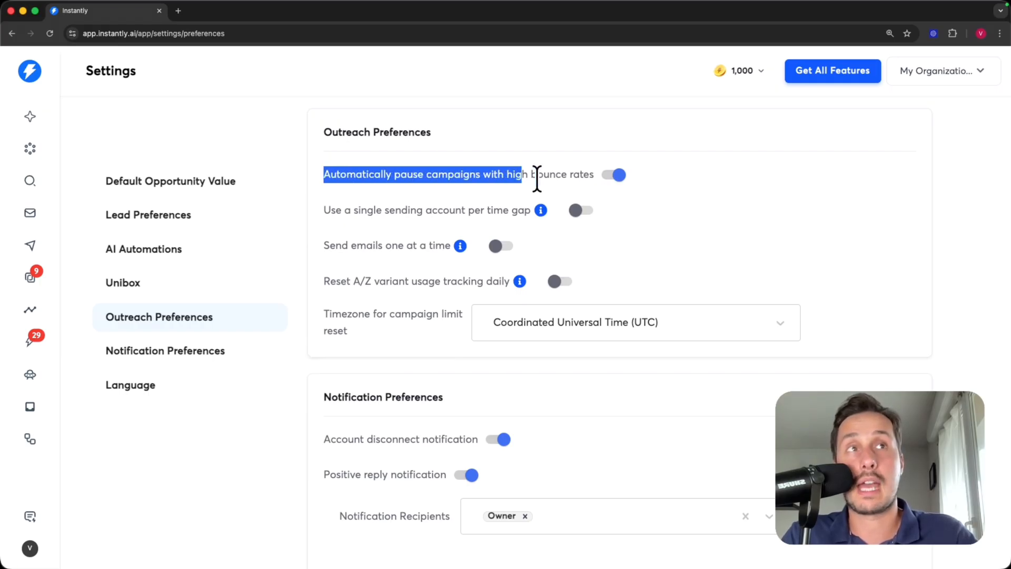
left_click(632, 172)
- Check the account-disconnect and positive-reply notification settings, then save the preferences
scroll(474, 237, "down", 5)
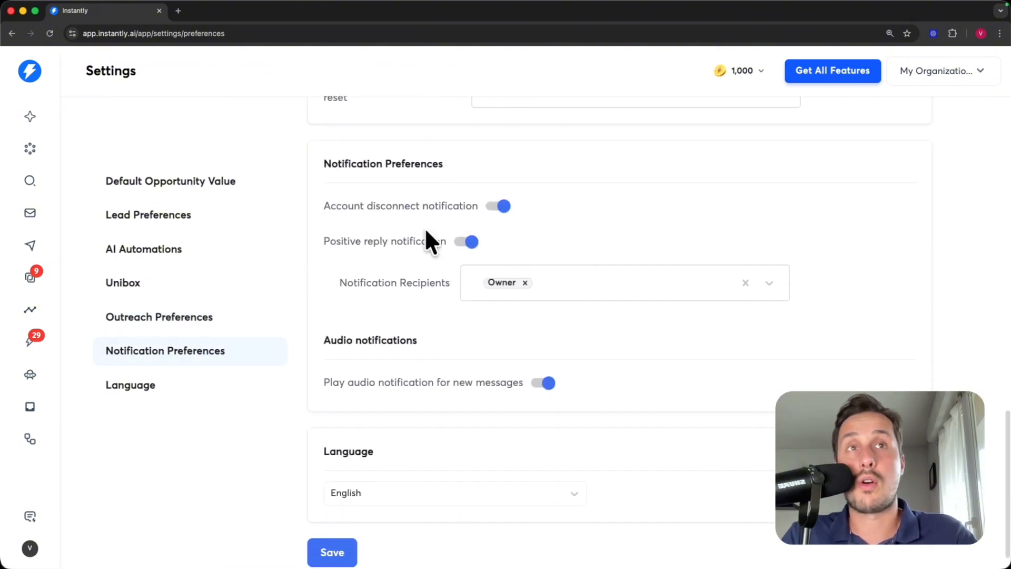
left_click_drag(323, 206, 391, 206)
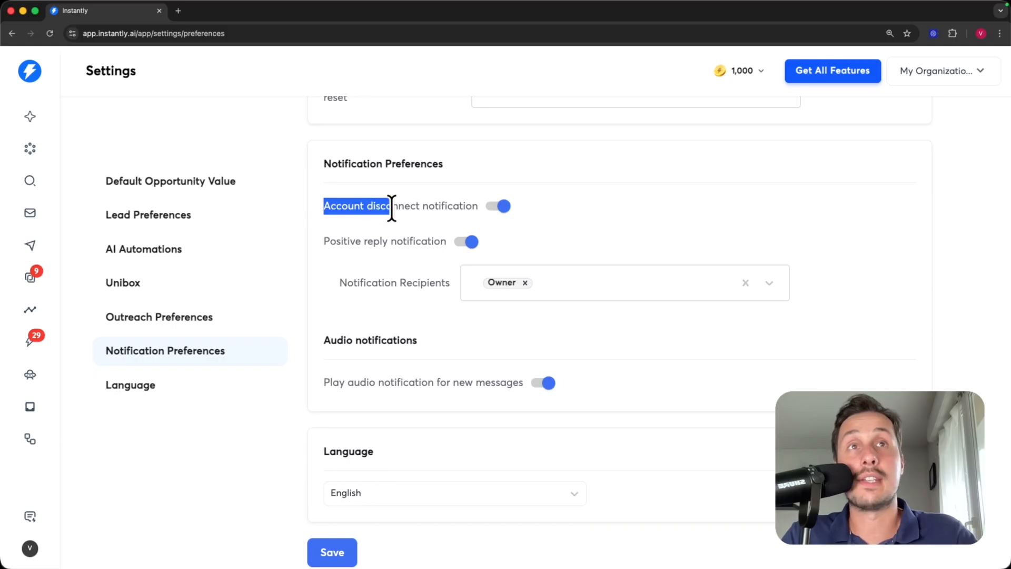
left_click(457, 202)
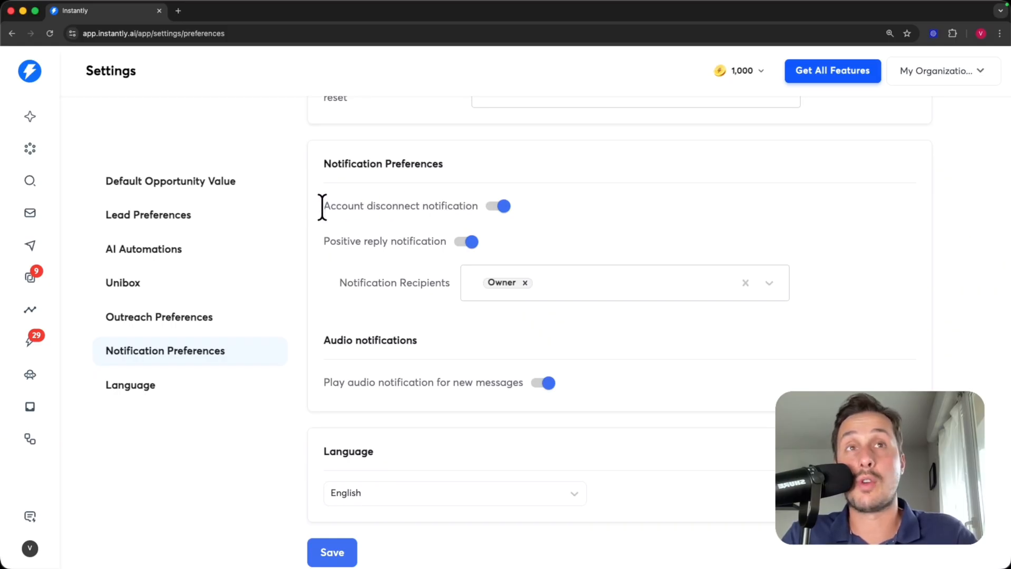
left_click_drag(322, 207, 562, 207)
left_click(591, 203)
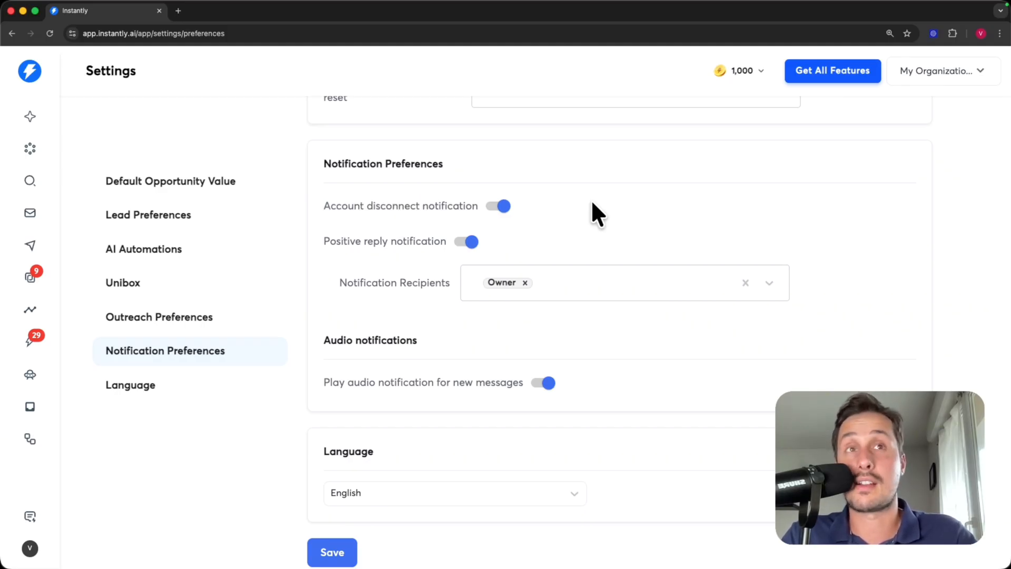
left_click_drag(322, 241, 410, 245)
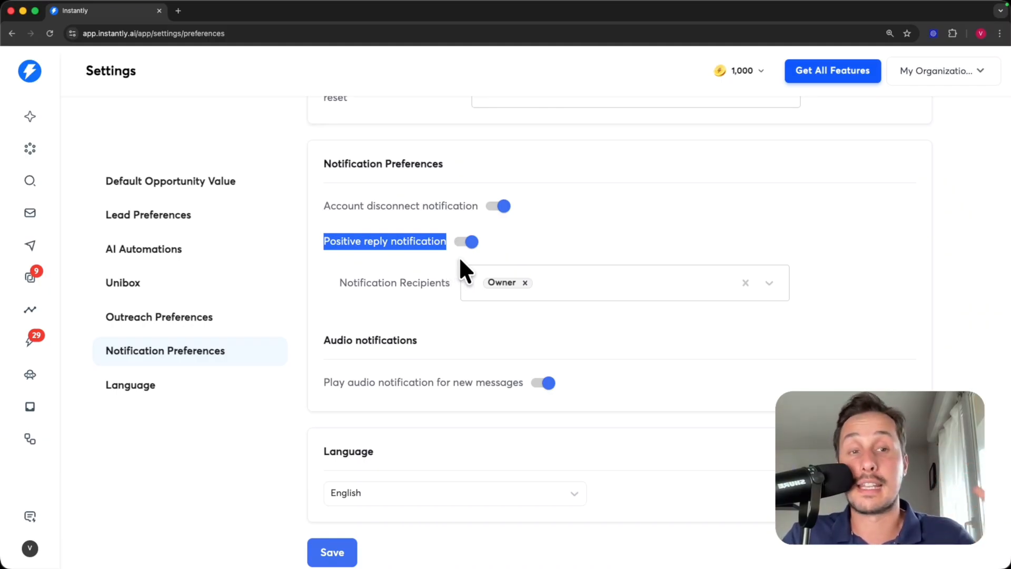
scroll(379, 521, "down", 1)
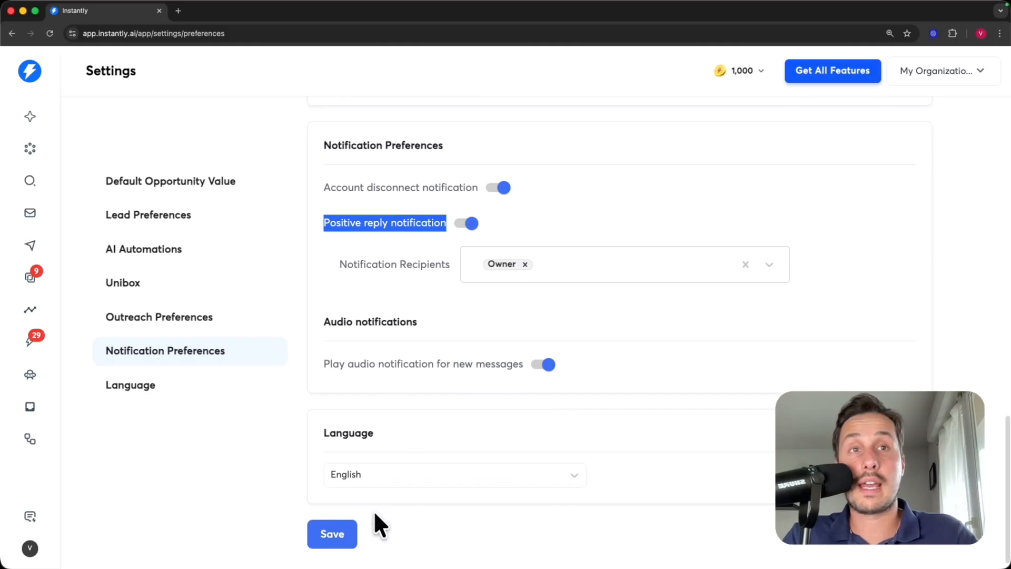
left_click(334, 523)
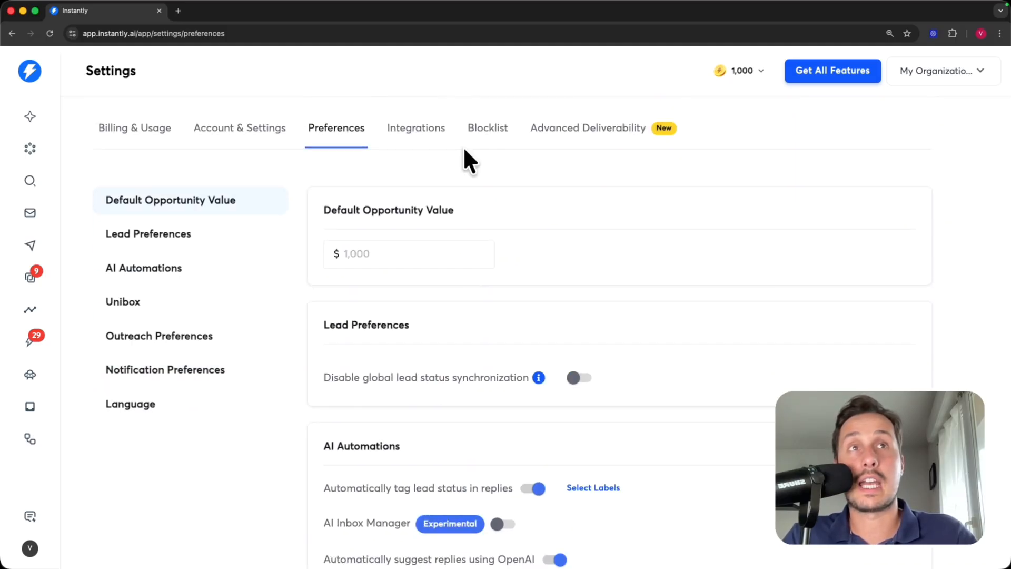
- Browse all the integration cards on the Integrations tab, then switch to the Blocklist tab
left_click(413, 132)
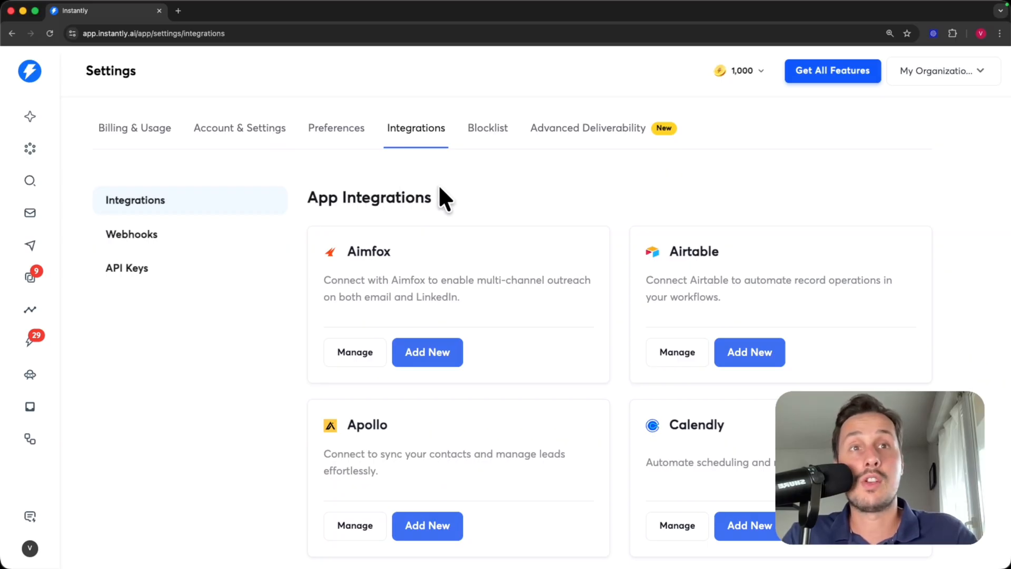
scroll(439, 188, "down", 2)
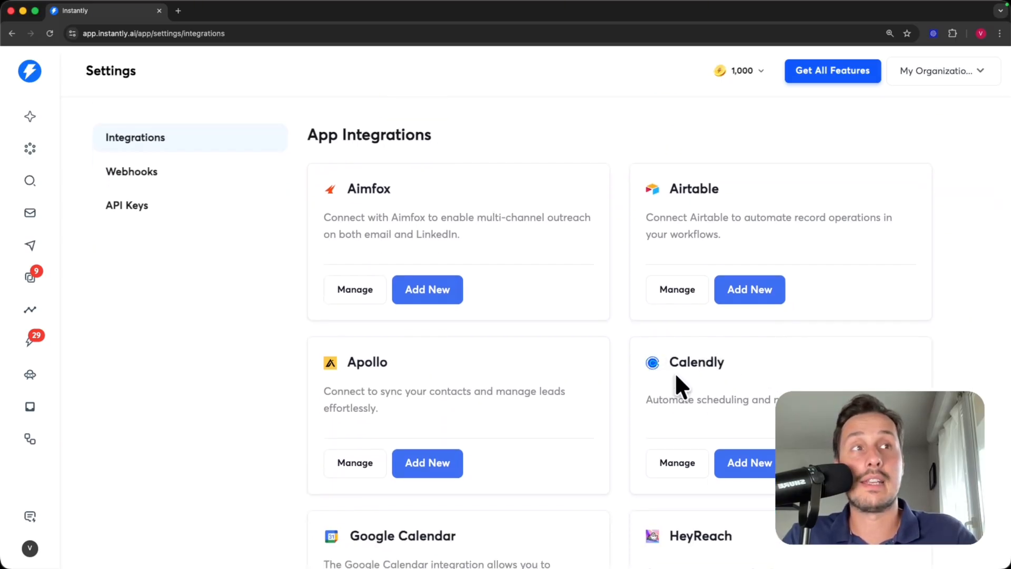
scroll(639, 396, "down", 2)
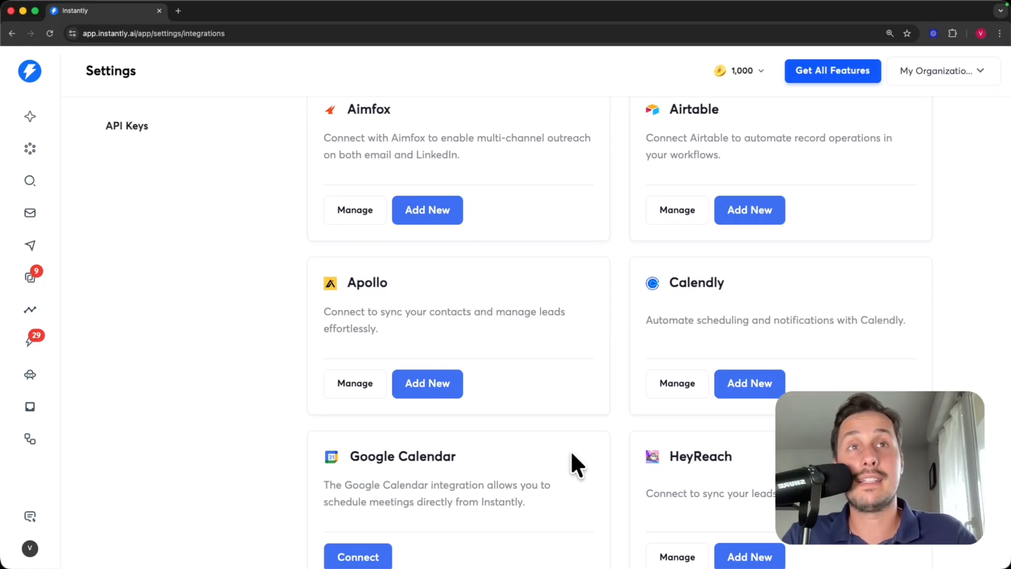
scroll(685, 357, "down", 2)
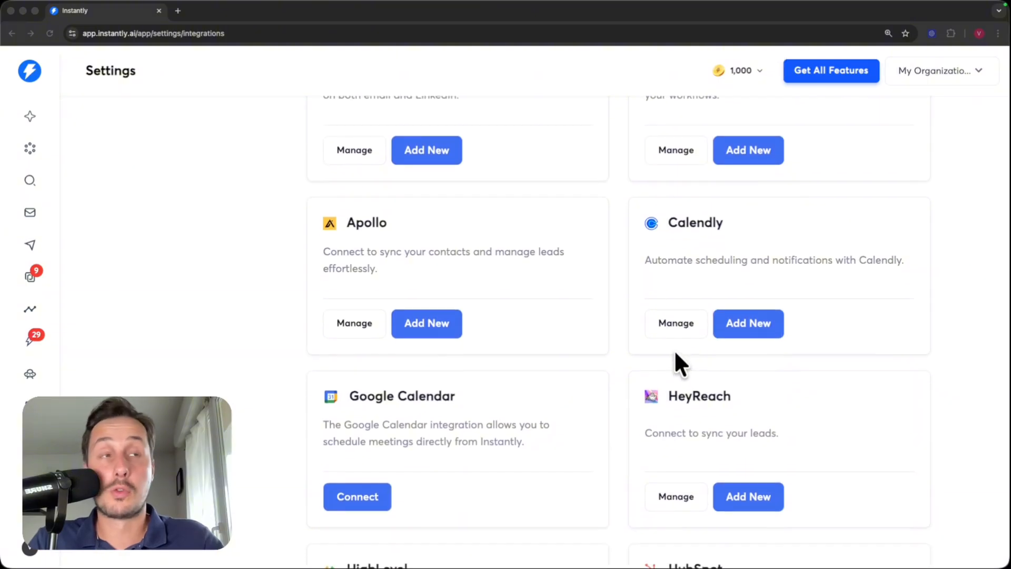
scroll(675, 351, "down", 1)
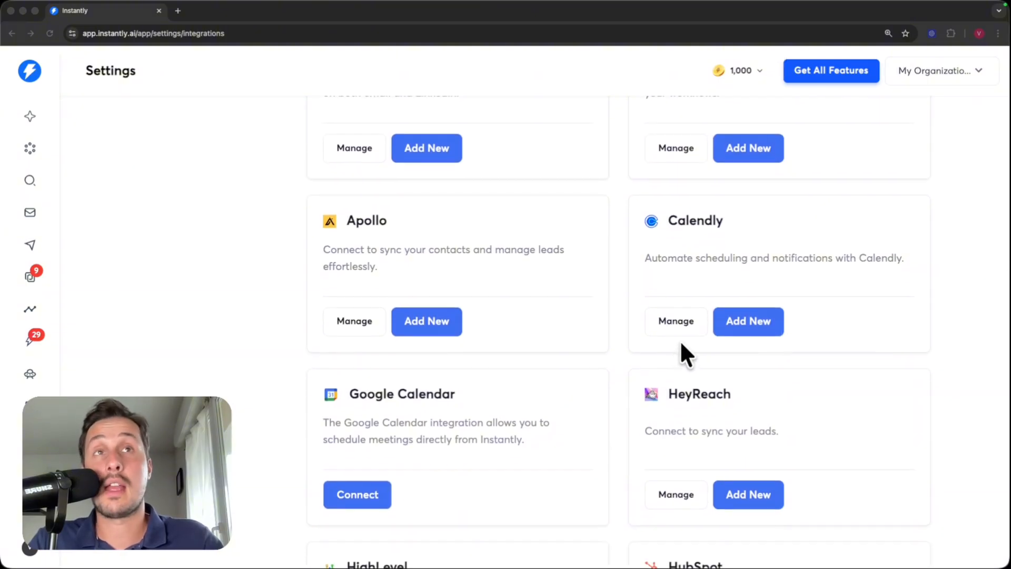
scroll(621, 352, "down", 3)
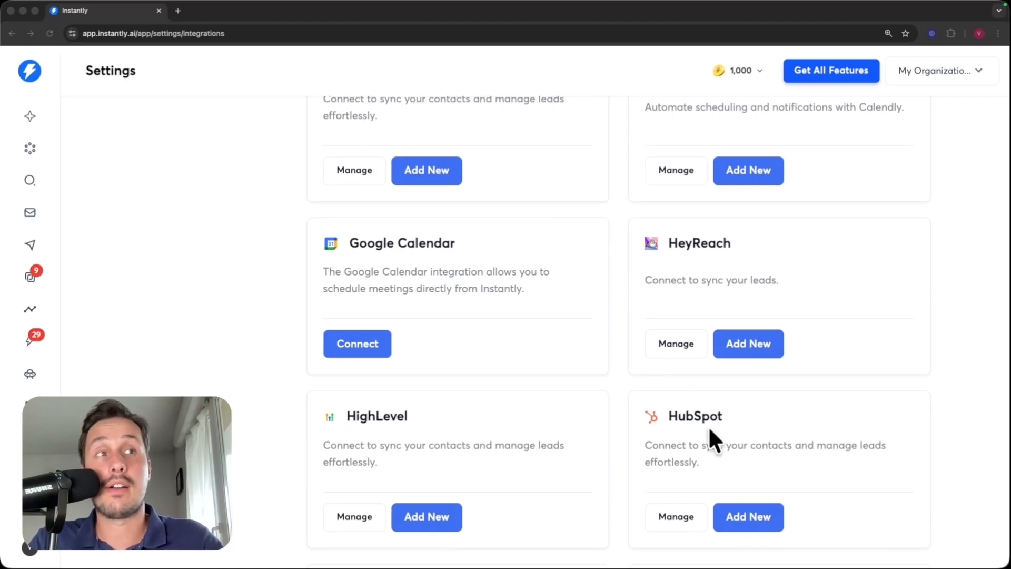
scroll(688, 418, "down", 5)
scroll(677, 437, "down", 2)
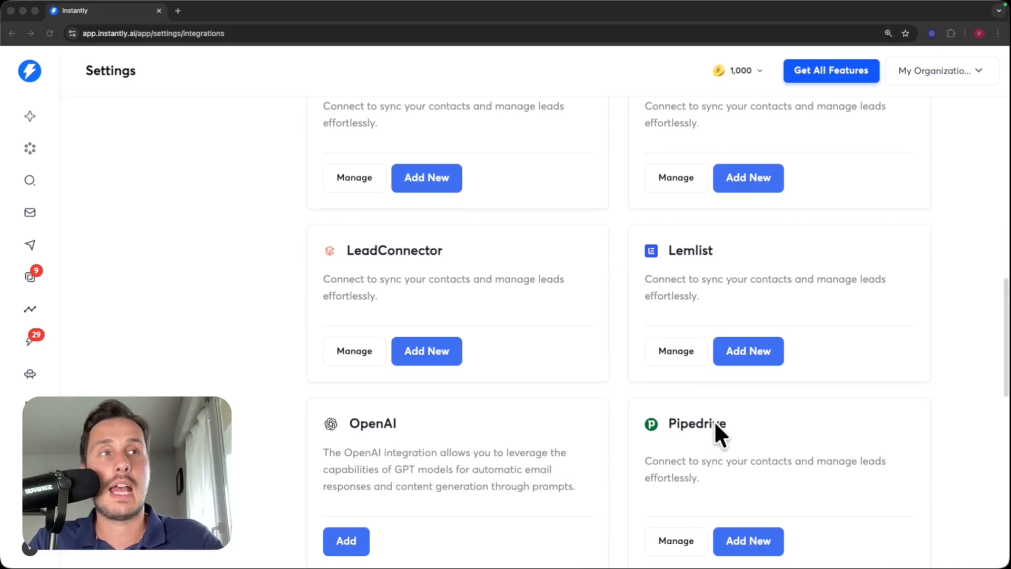
scroll(712, 424, "down", 3)
scroll(710, 369, "down", 5)
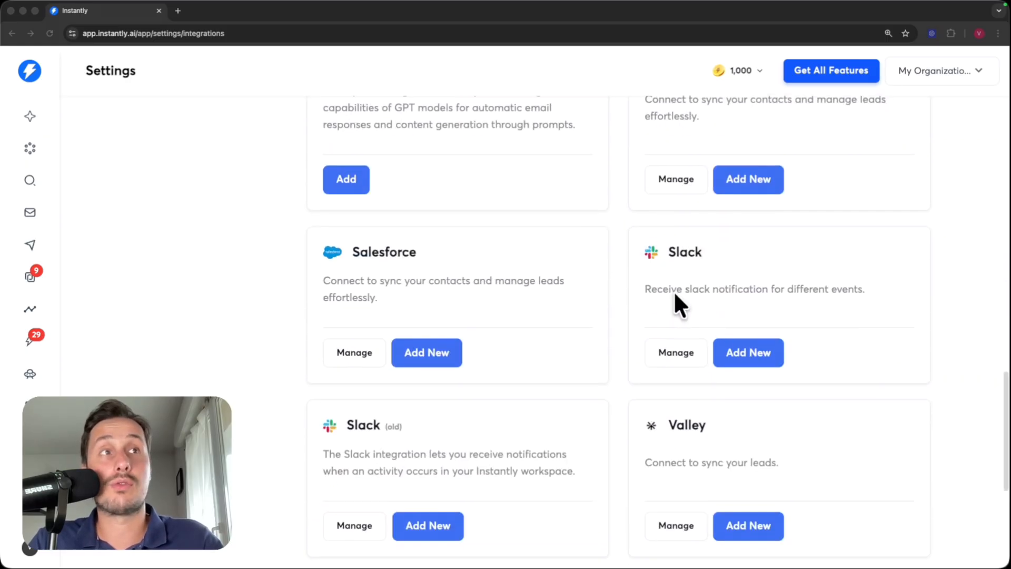
scroll(674, 290, "up", 1)
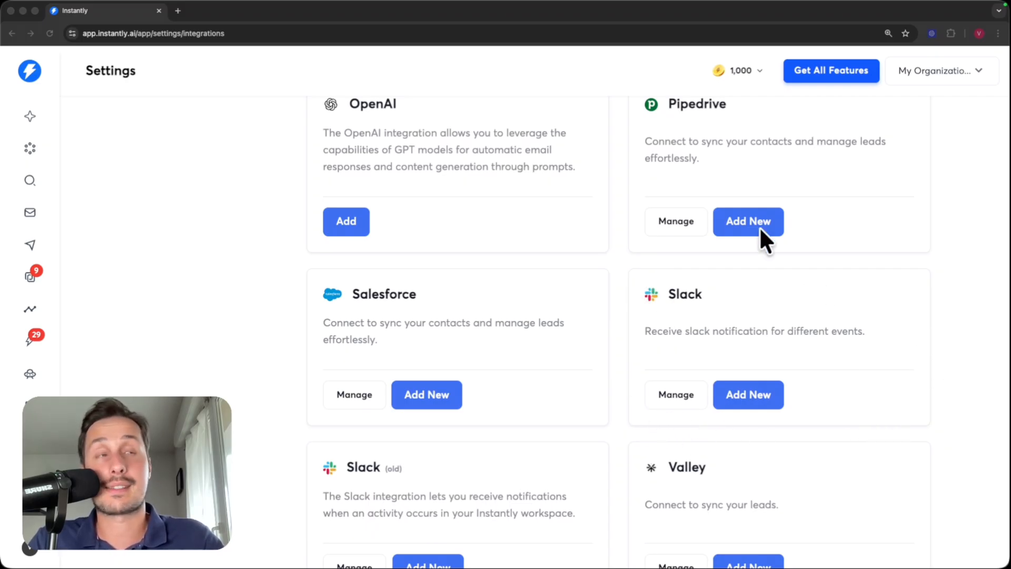
scroll(580, 379, "up", 15)
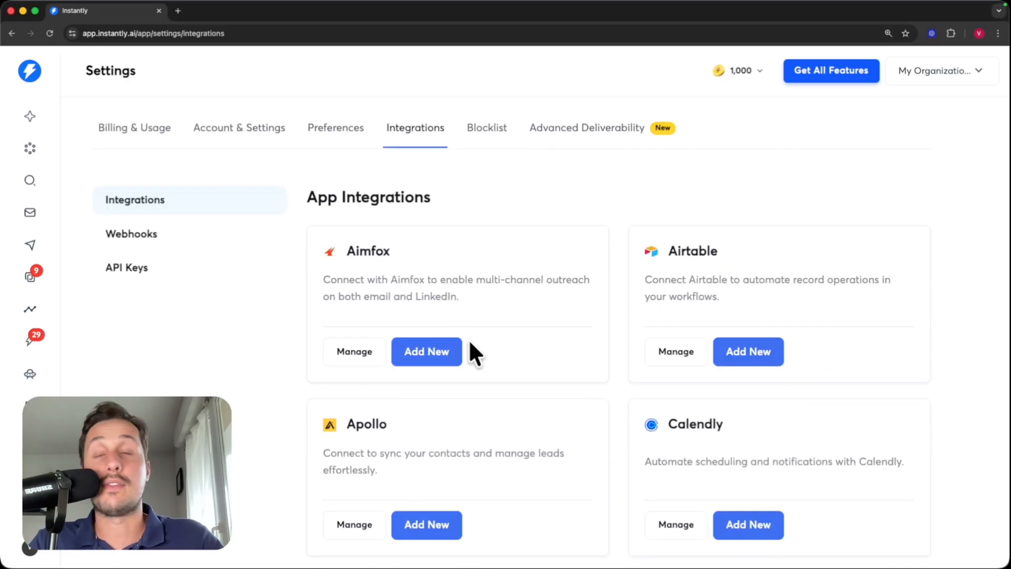
left_click(490, 129)
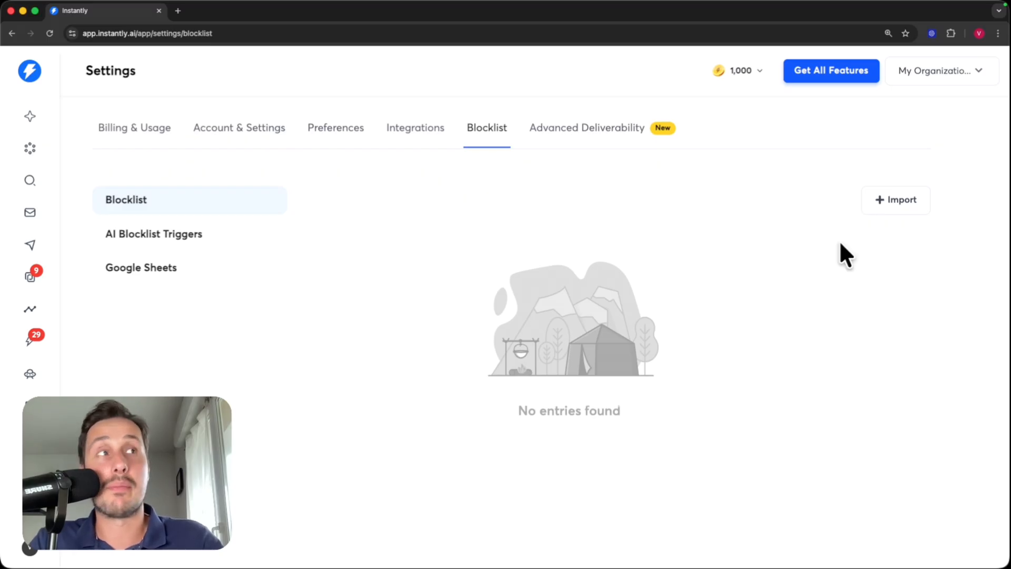
- Open the blocklist + Import panel offering Upload CSV, Enter Data Manually and Google Sheets
left_click(907, 200)
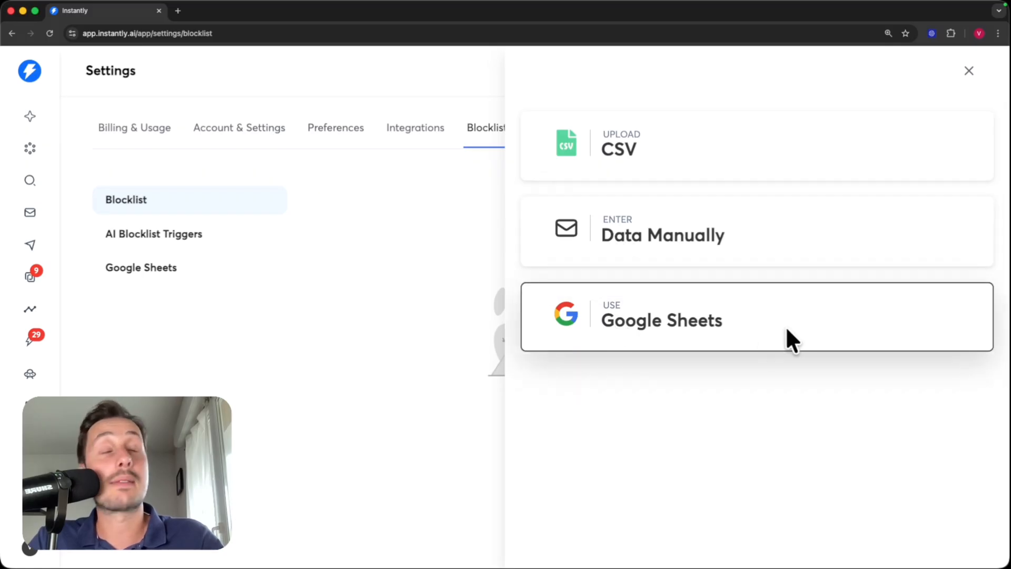
- Manually enter a single email address into the blocklist and import it
left_click(753, 230)
left_click(624, 376)
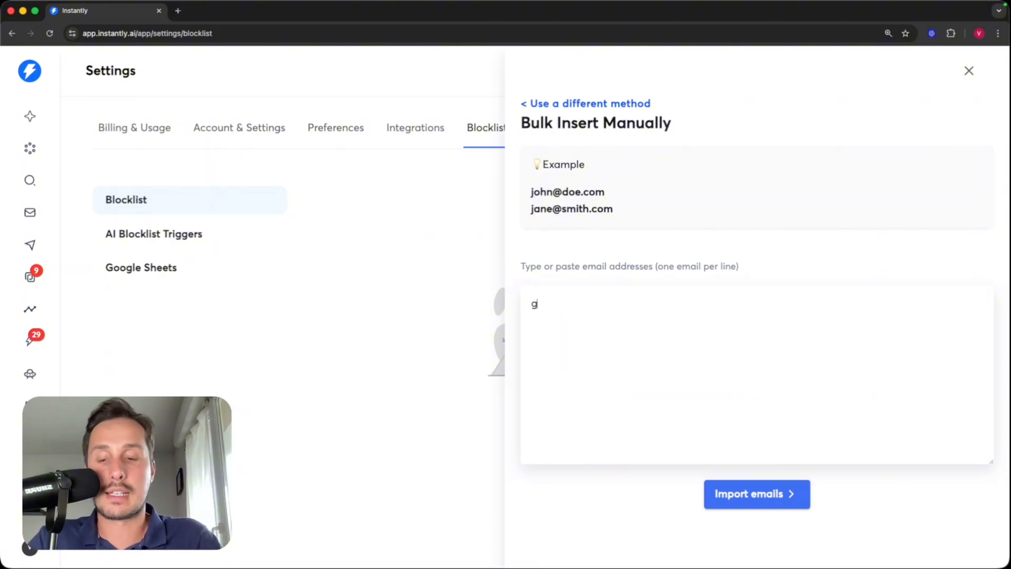
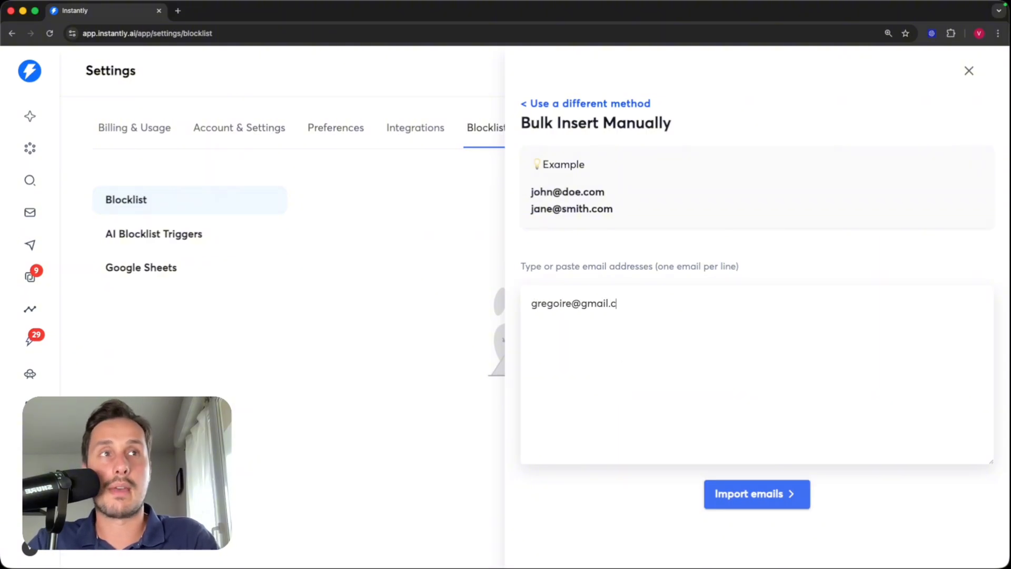
left_click(739, 498)
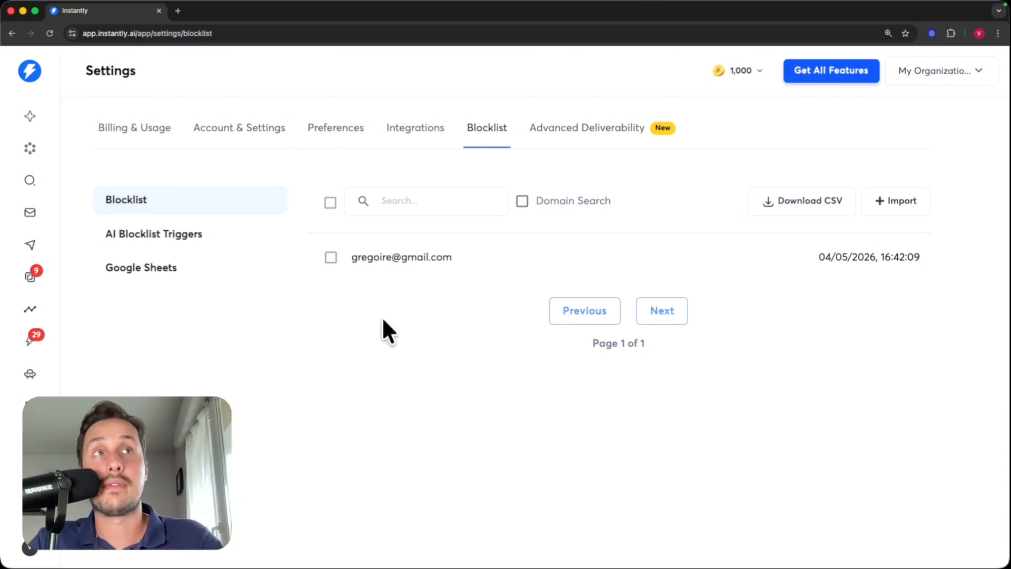
- Review Disable Open Tracking and always-text-only first email under Advanced Deliverability
left_click(586, 130)
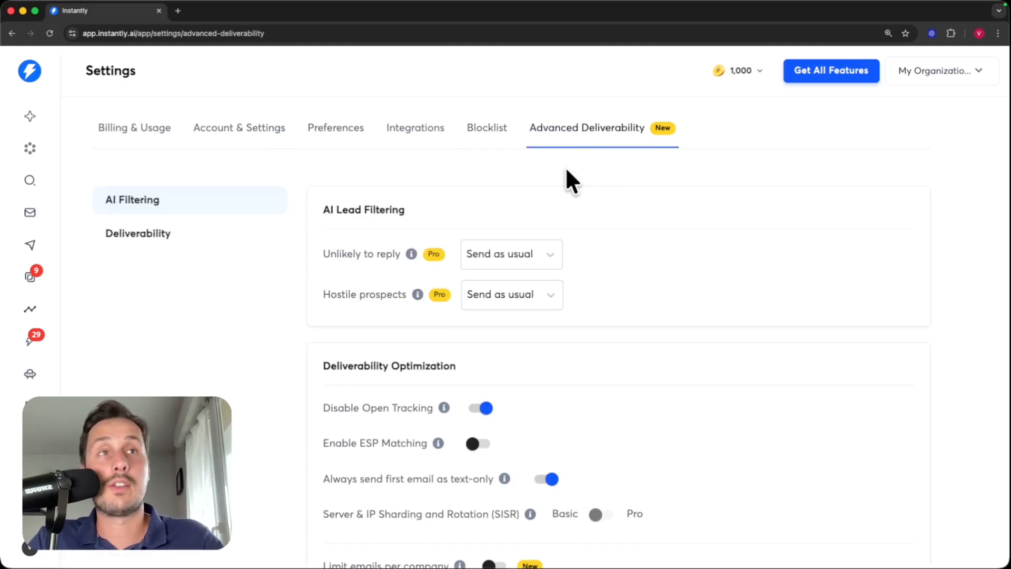
scroll(564, 174, "down", 3)
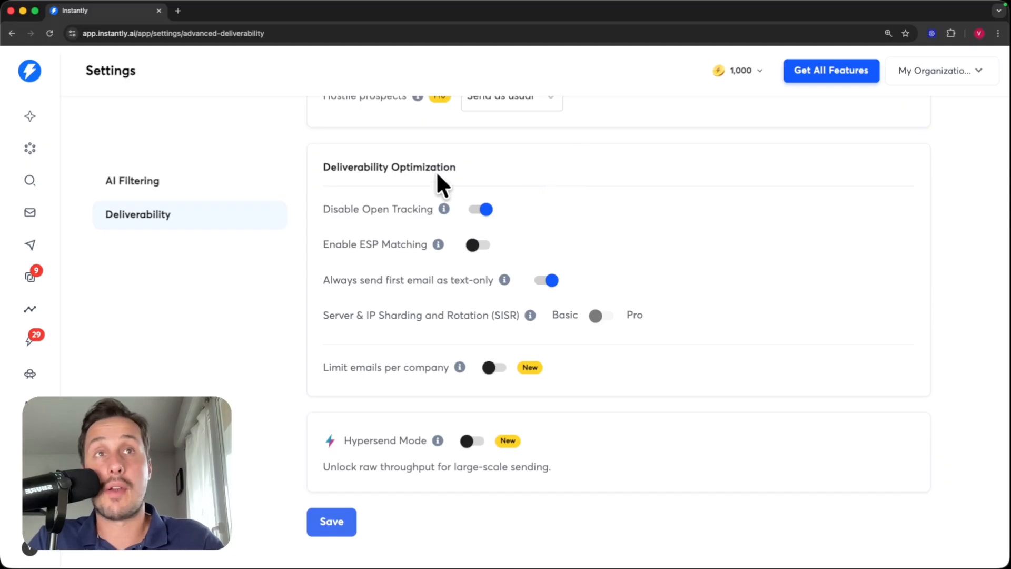
left_click_drag(321, 209, 410, 213)
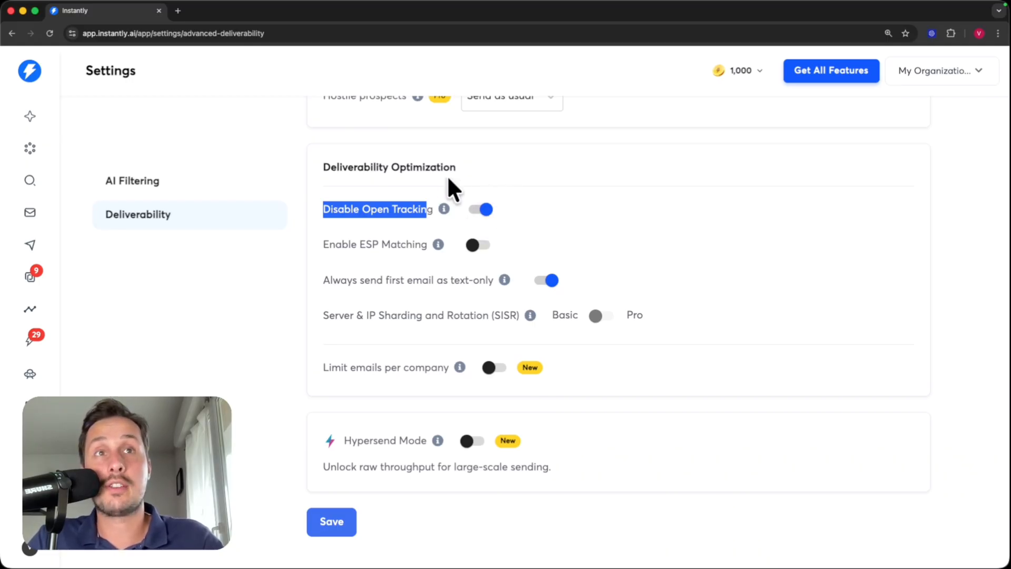
left_click(494, 220)
left_click_drag(323, 281, 395, 282)
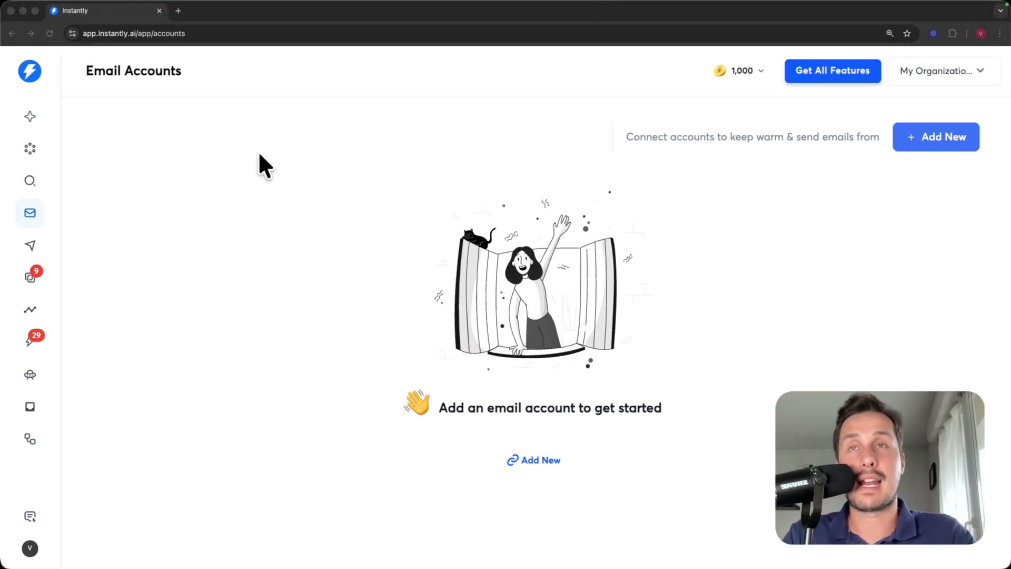
- Open the Connect Account page via + Add New on the Email Accounts page
left_click(27, 211)
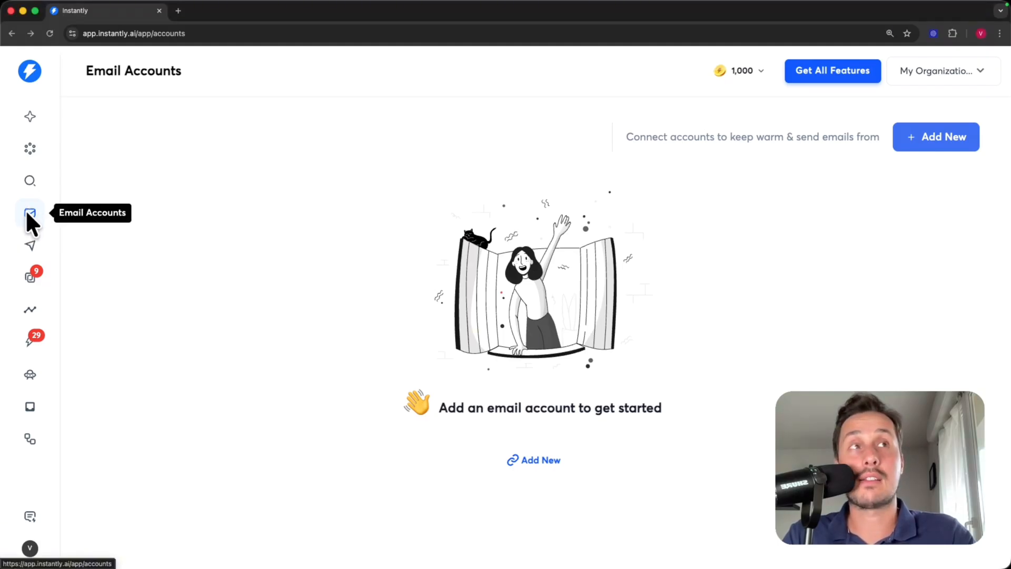
left_click(919, 145)
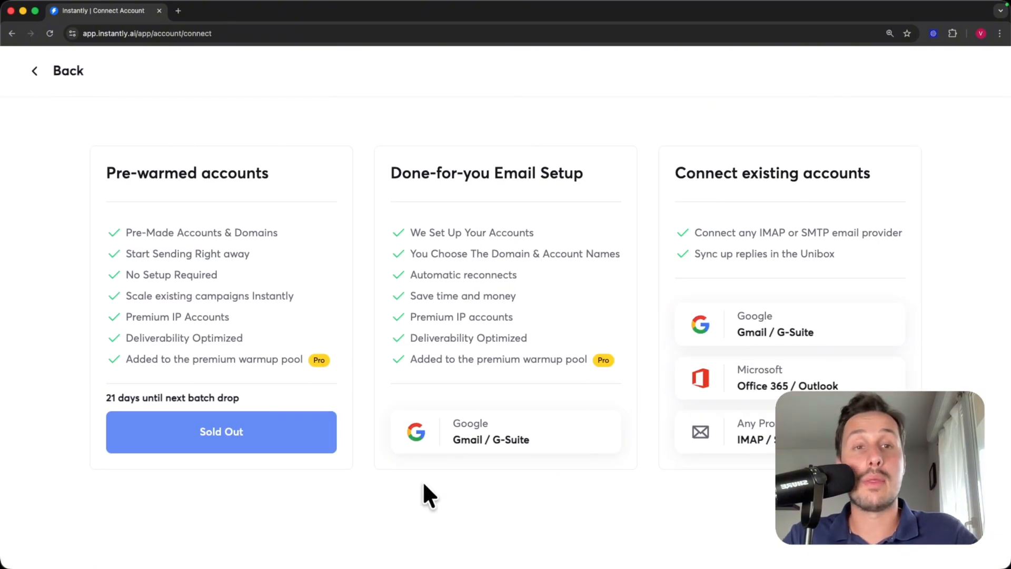
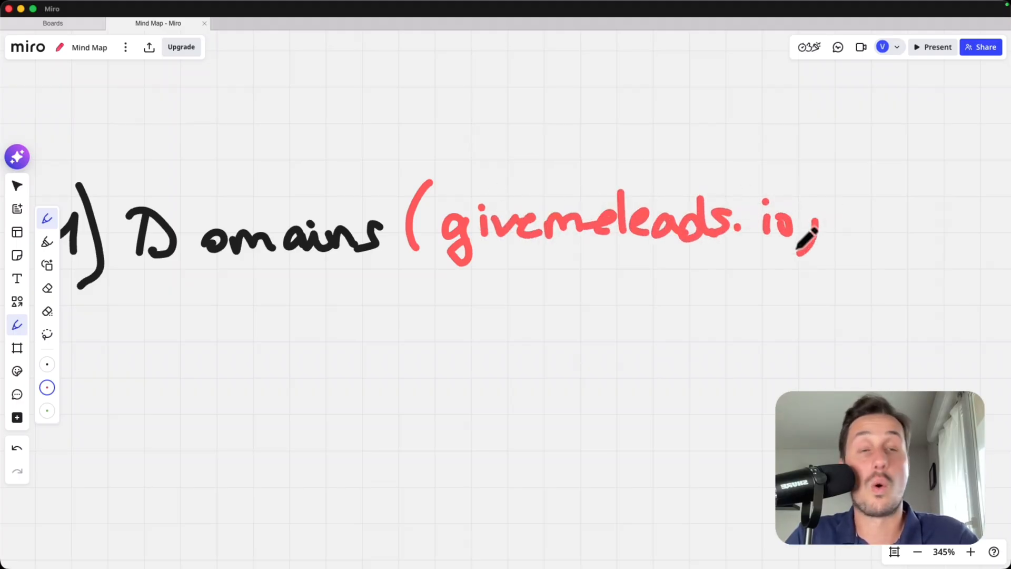
- Write 'hubspot.com)' in red and '2) Mailboxes' in black with an up arrow to Domains
mouse_move(614, 196)
left_mouse_down()
mouse_move(711, 230)
mouse_move(882, 228)
mouse_move(919, 257)
left_mouse_up()
scroll(642, 183, "down", 5)
mouse_move(158, 292)
left_mouse_down()
mouse_move(185, 290)
mouse_move(188, 316)
left_mouse_up()
left_click_drag(184, 270, 185, 323)
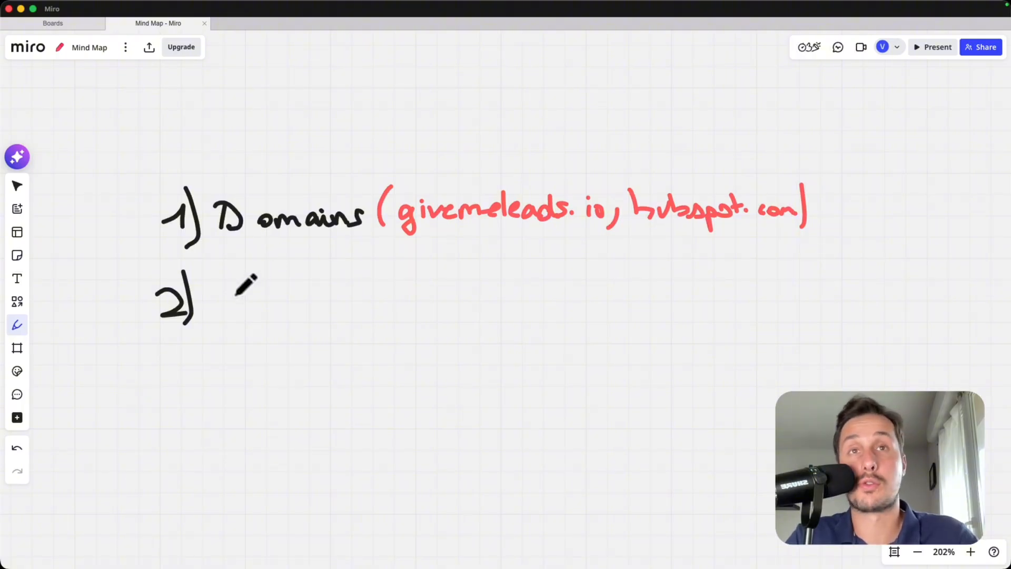
mouse_move(221, 284)
left_mouse_down()
mouse_move(218, 310)
mouse_move(235, 287)
mouse_move(243, 311)
mouse_move(284, 270)
mouse_move(345, 295)
mouse_move(388, 295)
left_mouse_up()
mouse_move(292, 271)
left_mouse_down()
mouse_move(294, 241)
mouse_move(300, 248)
left_mouse_up()
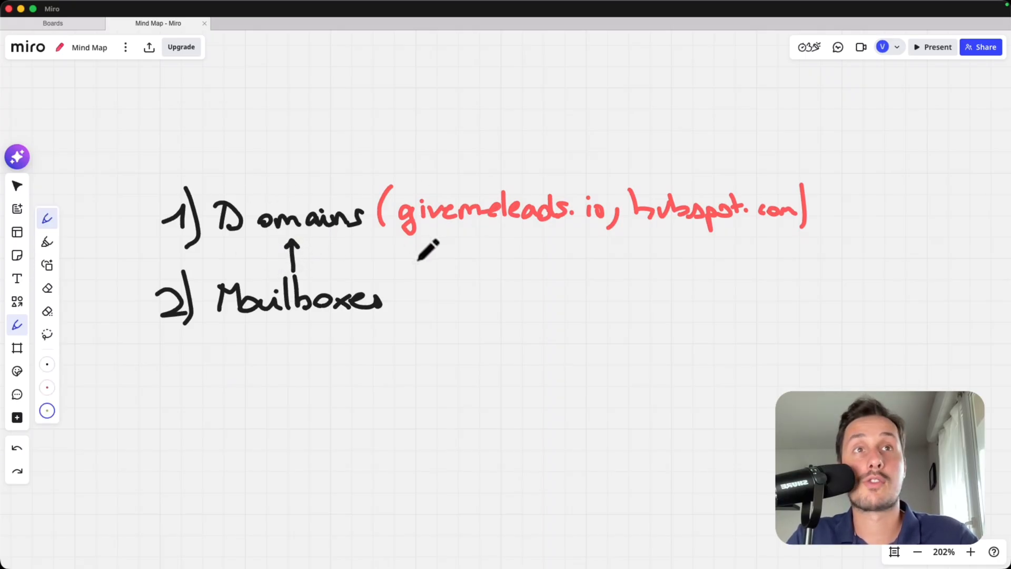
- Write an example mailbox address beside Mailboxes, with the name in green and the domain in red
mouse_move(423, 260)
left_mouse_down()
mouse_move(409, 285)
mouse_move(416, 307)
mouse_move(454, 288)
left_mouse_up()
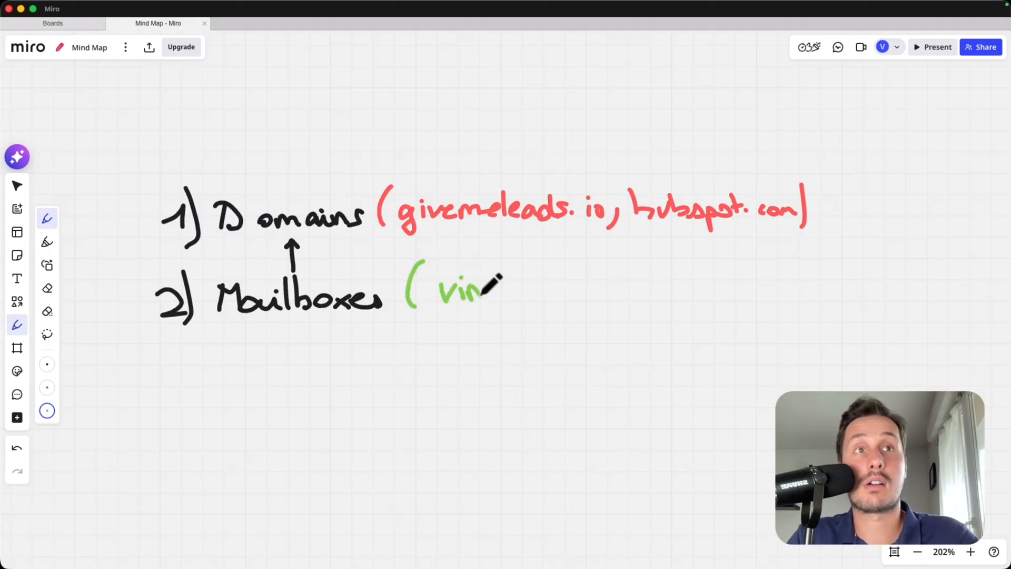
mouse_move(494, 287)
left_mouse_down()
mouse_move(524, 295)
mouse_move(544, 267)
mouse_move(578, 308)
mouse_move(574, 295)
left_mouse_up()
left_click(47, 387)
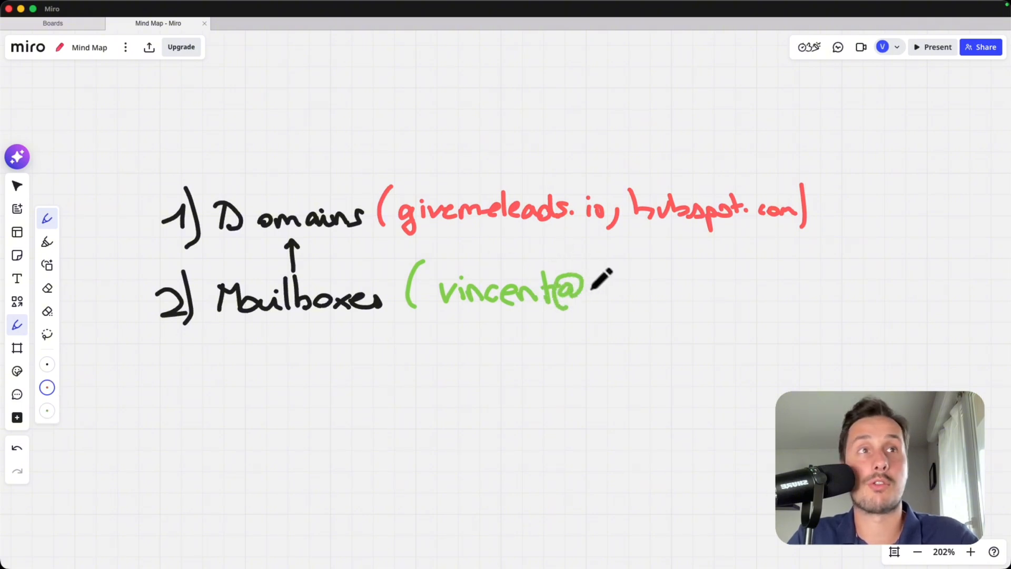
mouse_move(588, 293)
left_mouse_down()
mouse_move(590, 306)
mouse_move(659, 285)
mouse_move(801, 279)
mouse_move(819, 322)
left_mouse_up()
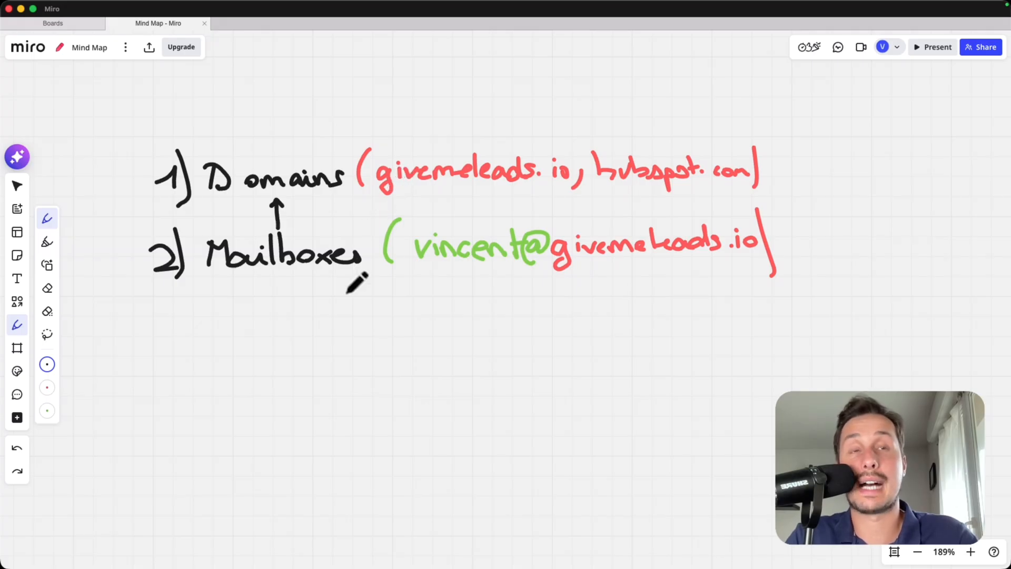
scroll(326, 416, "down", 10)
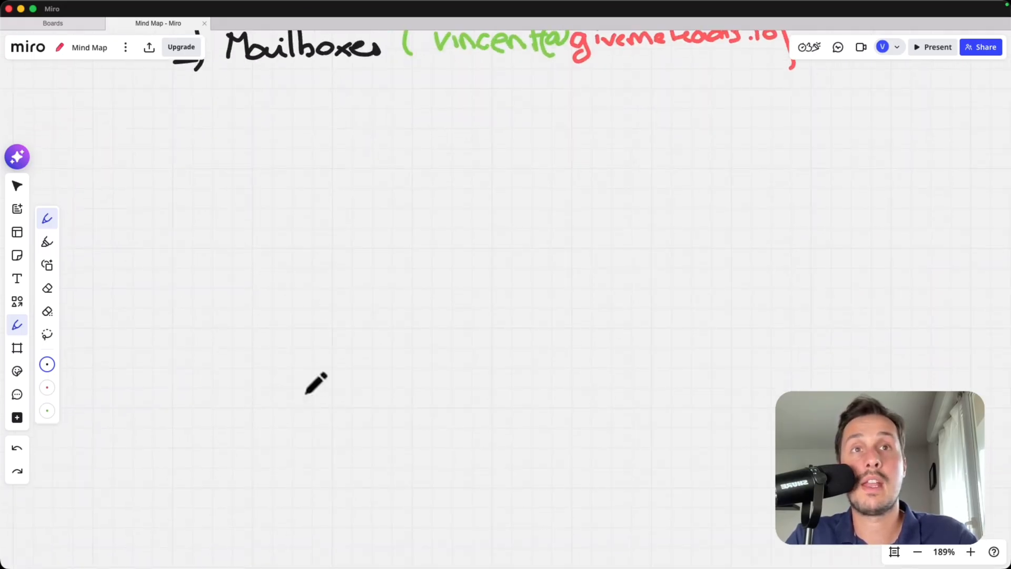
- Handwrite a boxed 'Domain 1' on empty canvas
mouse_move(283, 260)
left_mouse_down()
mouse_move(283, 298)
mouse_move(305, 293)
mouse_move(294, 304)
left_mouse_up()
mouse_move(337, 279)
left_mouse_down()
mouse_move(338, 293)
mouse_move(385, 294)
mouse_move(413, 275)
mouse_move(435, 300)
mouse_move(488, 300)
left_mouse_up()
mouse_move(255, 302)
left_mouse_down()
mouse_move(406, 229)
mouse_move(258, 316)
left_mouse_up()
scroll(258, 315, "down", 3)
scroll(258, 316, "left", 2)
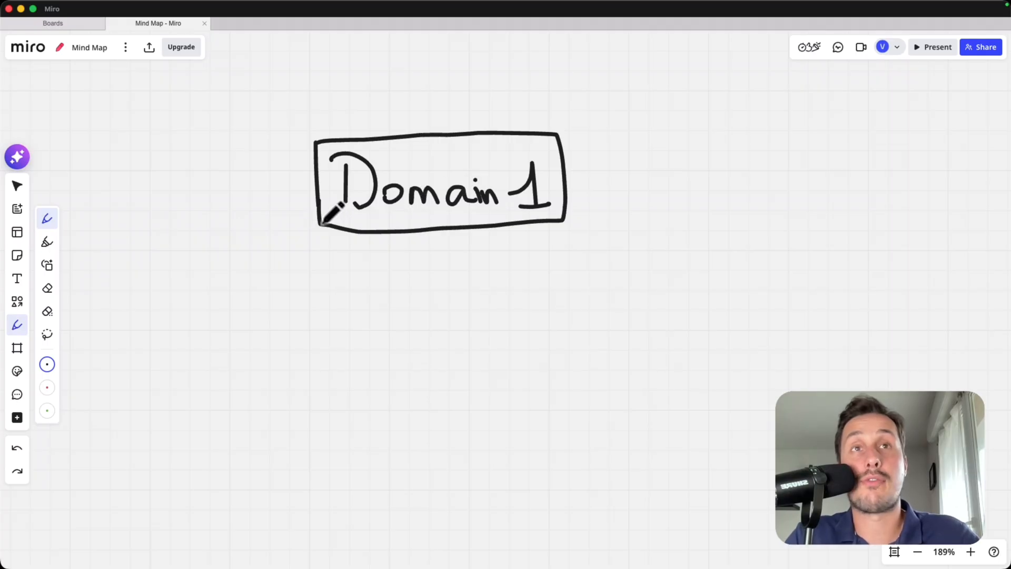
- Draw a connector down-left from Domain 1 to a boxed 'Mailbox1'
mouse_move(321, 224)
left_mouse_down()
mouse_move(295, 239)
mouse_move(266, 283)
left_mouse_up()
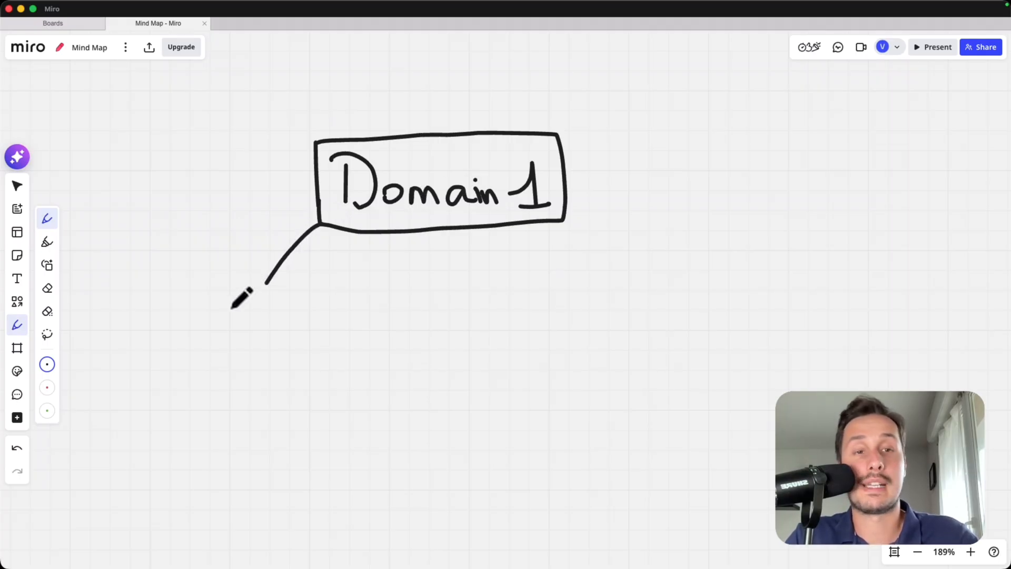
mouse_move(199, 311)
left_mouse_down()
mouse_move(198, 332)
mouse_move(204, 315)
mouse_move(240, 335)
mouse_move(285, 316)
left_mouse_up()
left_click(245, 308)
left_click_drag(290, 315, 299, 329)
mouse_move(299, 315)
left_mouse_down()
mouse_move(290, 329)
mouse_move(316, 333)
left_mouse_up()
mouse_move(247, 288)
left_mouse_down()
mouse_move(176, 296)
mouse_move(247, 290)
left_mouse_up()
- Add connectors from Domain 1 to 'Mailbox2' straight below and 'Mailbox3' on the right
left_click_drag(451, 230, 452, 282)
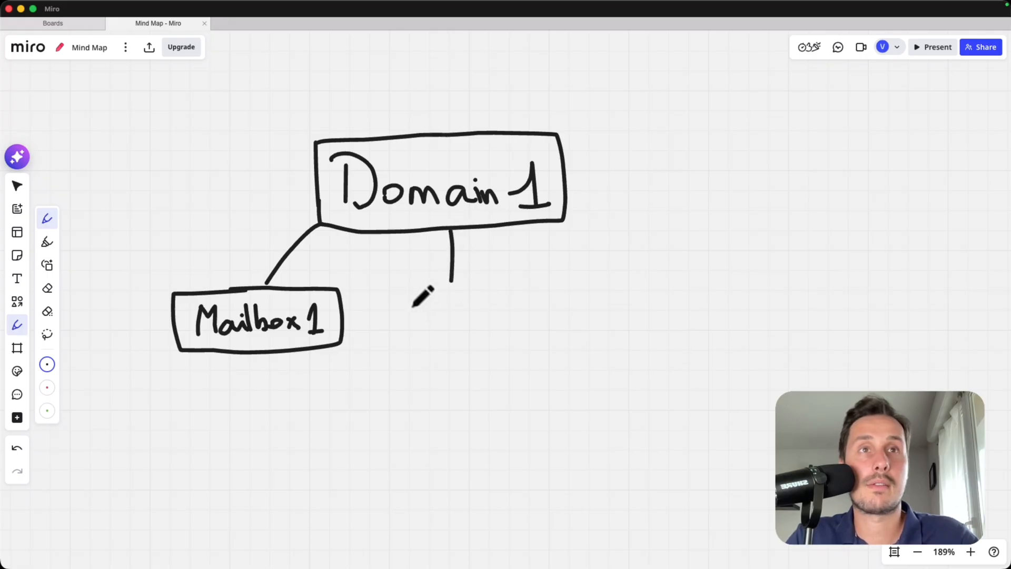
mouse_move(398, 300)
left_mouse_down()
mouse_move(399, 328)
mouse_move(460, 293)
mouse_move(514, 309)
mouse_move(494, 278)
mouse_move(390, 287)
left_mouse_up()
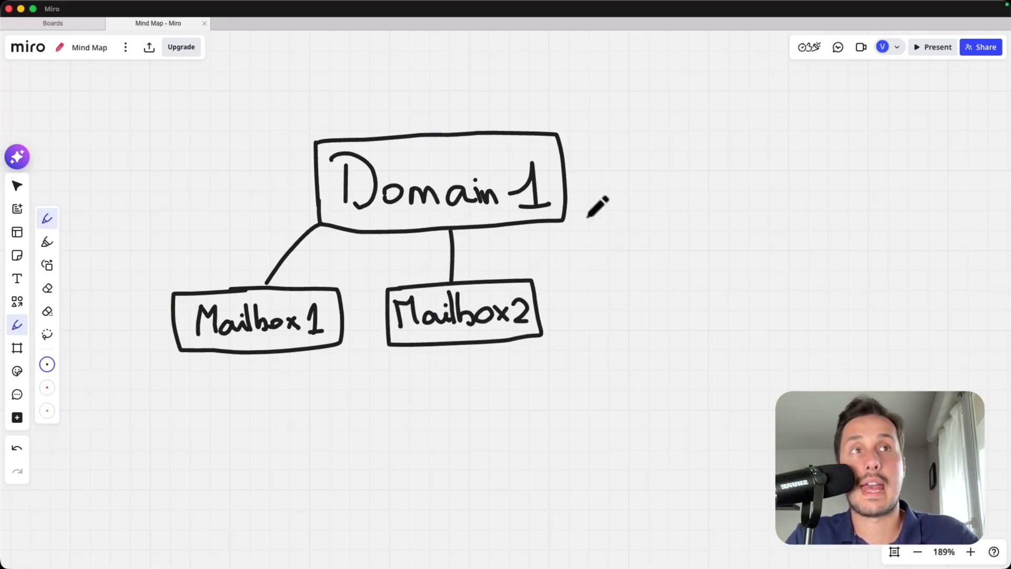
mouse_move(567, 220)
left_mouse_down()
mouse_move(635, 251)
mouse_move(646, 279)
left_mouse_up()
mouse_move(617, 317)
left_mouse_down()
mouse_move(668, 284)
mouse_move(731, 292)
mouse_move(754, 320)
mouse_move(604, 279)
left_mouse_up()
scroll(606, 284, "down", 2)
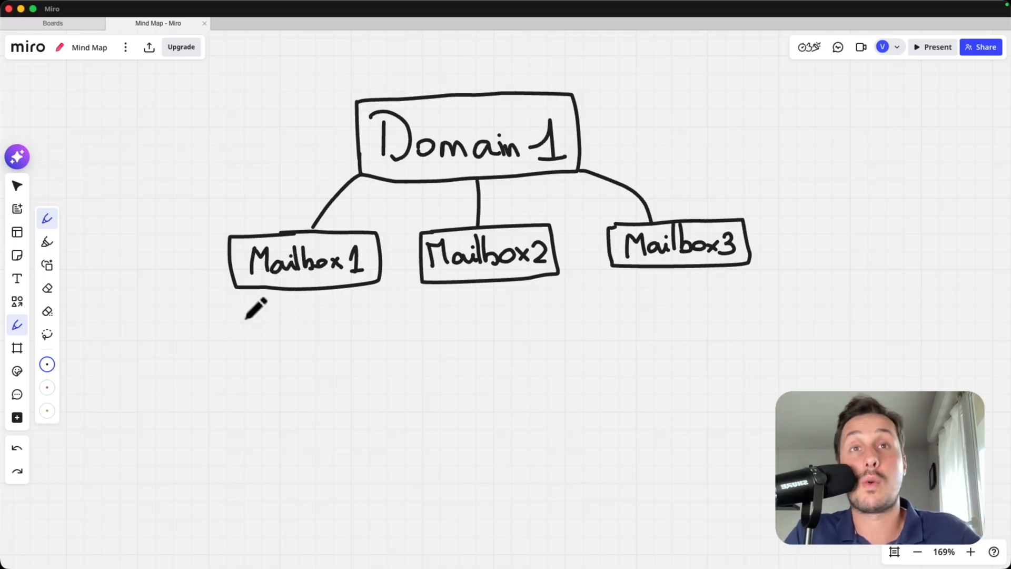
- Write '20-30' under Mailbox1, then '25' with an envelope under each of the three mailboxes
mouse_move(269, 310)
left_mouse_down()
mouse_move(283, 323)
mouse_move(317, 317)
left_mouse_up()
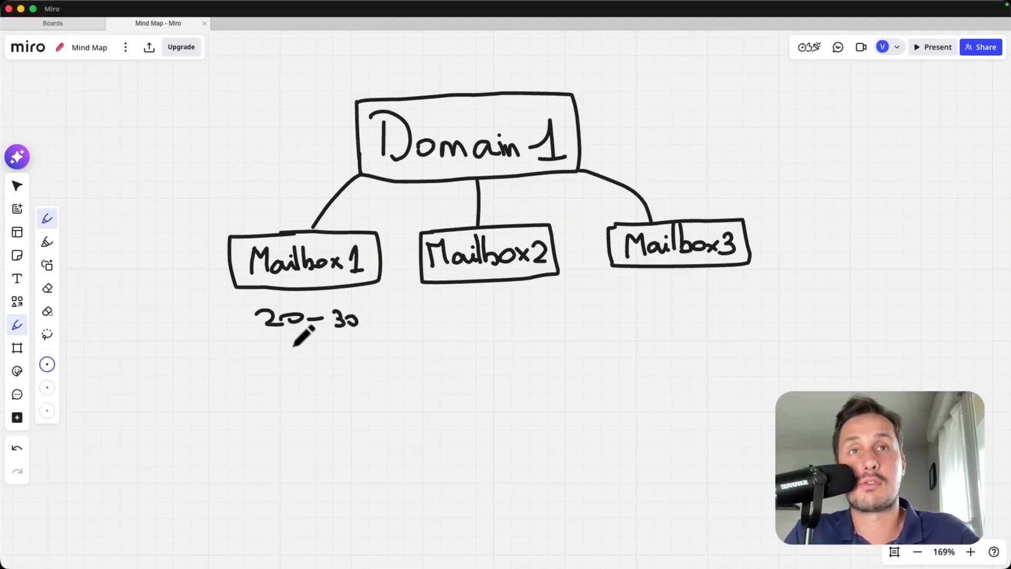
mouse_move(245, 374)
left_mouse_down()
mouse_move(273, 388)
mouse_move(263, 388)
left_mouse_up()
mouse_move(266, 370)
left_mouse_down()
mouse_move(341, 371)
mouse_move(327, 386)
mouse_move(302, 377)
mouse_move(345, 369)
left_mouse_up()
mouse_move(489, 287)
left_mouse_down()
mouse_move(496, 335)
mouse_move(482, 374)
mouse_move(494, 374)
left_mouse_up()
mouse_move(521, 375)
left_mouse_down()
mouse_move(562, 350)
mouse_move(521, 374)
left_mouse_up()
left_click_drag(523, 352, 554, 349)
left_click_drag(692, 271, 687, 354)
mouse_move(721, 337)
left_mouse_down()
mouse_move(750, 329)
mouse_move(721, 352)
left_mouse_up()
mouse_move(139, 359)
left_mouse_down()
mouse_move(192, 383)
mouse_move(226, 385)
mouse_move(213, 390)
left_mouse_up()
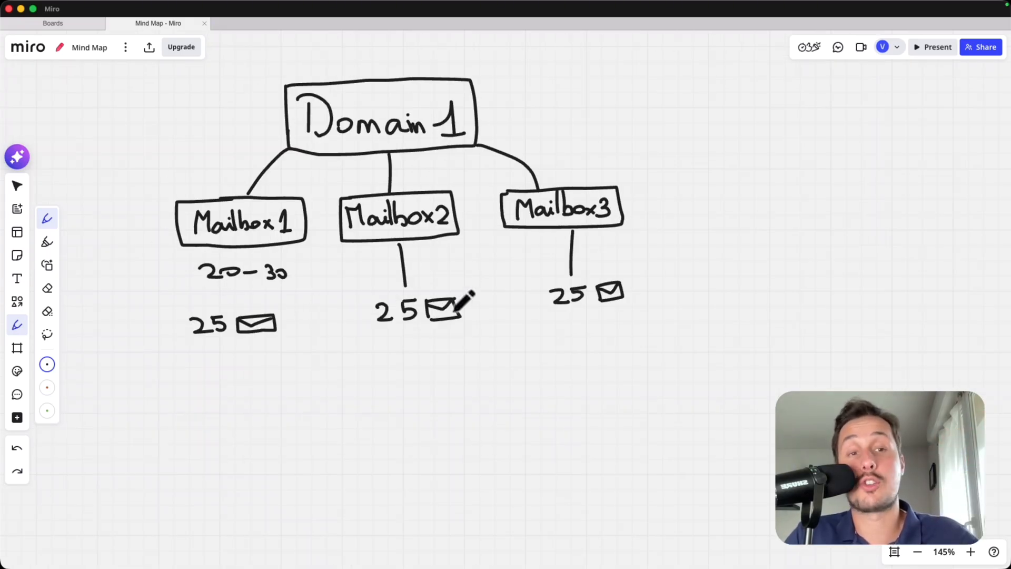
- Draw curved arrows from the three mailboxes converging on a total of '75'
mouse_move(227, 362)
left_mouse_down()
mouse_move(246, 391)
mouse_move(406, 400)
mouse_move(411, 419)
left_mouse_up()
left_click_drag(410, 349, 417, 420)
mouse_move(552, 325)
left_mouse_down()
mouse_move(541, 363)
mouse_move(425, 403)
mouse_move(417, 421)
mouse_move(432, 418)
left_mouse_up()
mouse_move(380, 448)
left_mouse_down()
mouse_move(405, 449)
mouse_move(396, 473)
mouse_move(429, 446)
mouse_move(411, 470)
left_mouse_up()
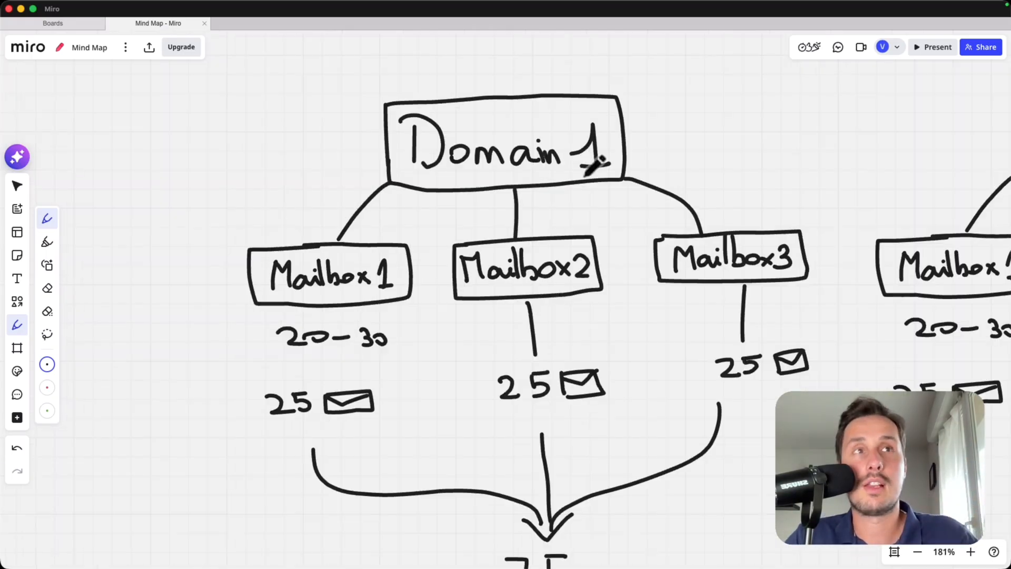
- Zoom out and draw curves from the Domain 1, Domain 2 and Domain 3 boxes up to one junction
scroll(598, 373, "down", 3)
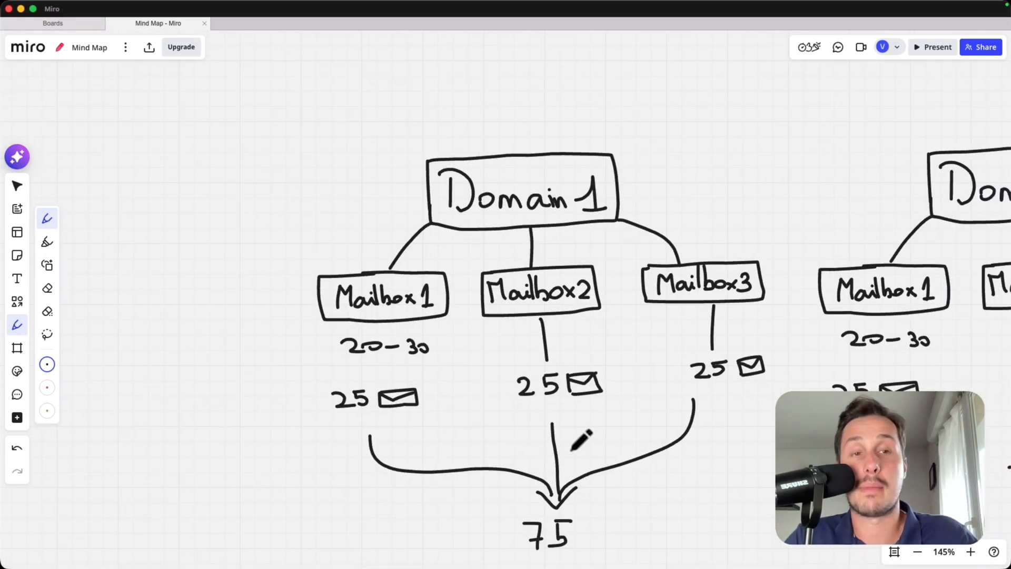
scroll(575, 192, "right", 10)
scroll(447, 354, "right", 10)
scroll(651, 215, "down", 5)
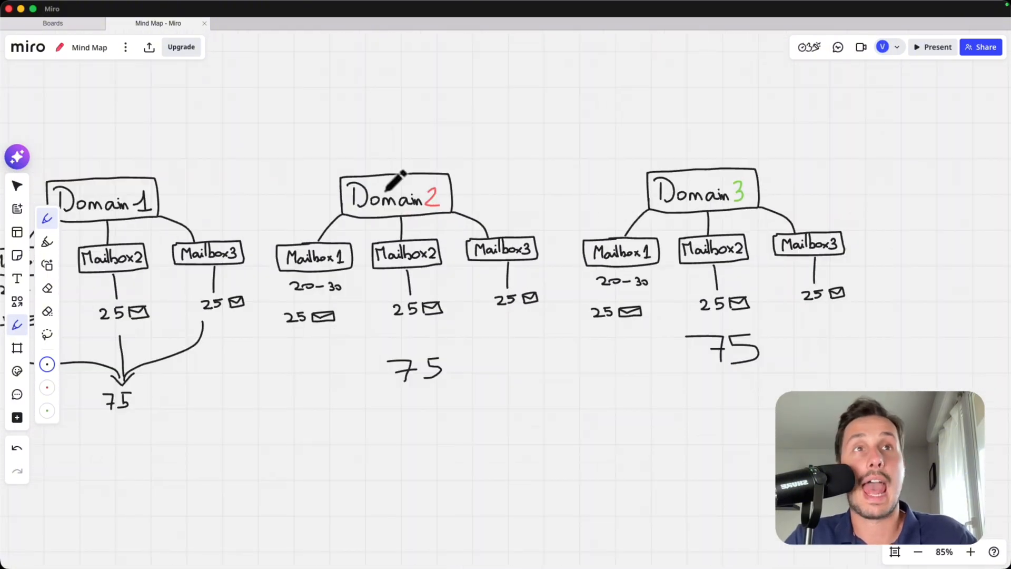
scroll(396, 182, "down", 2)
mouse_move(242, 255)
left_mouse_down()
mouse_move(296, 206)
mouse_move(438, 155)
left_mouse_up()
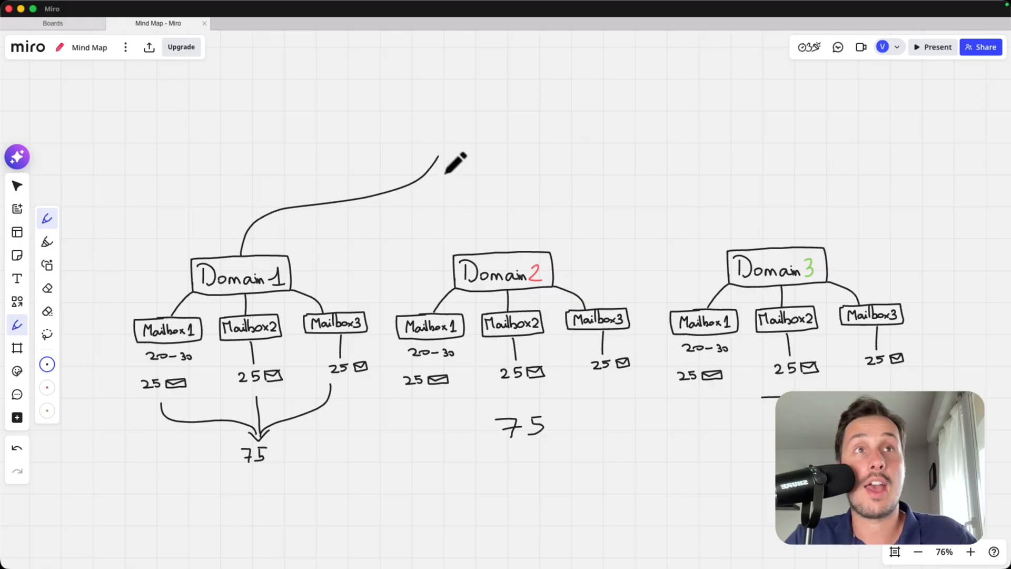
left_click_drag(501, 252, 476, 134)
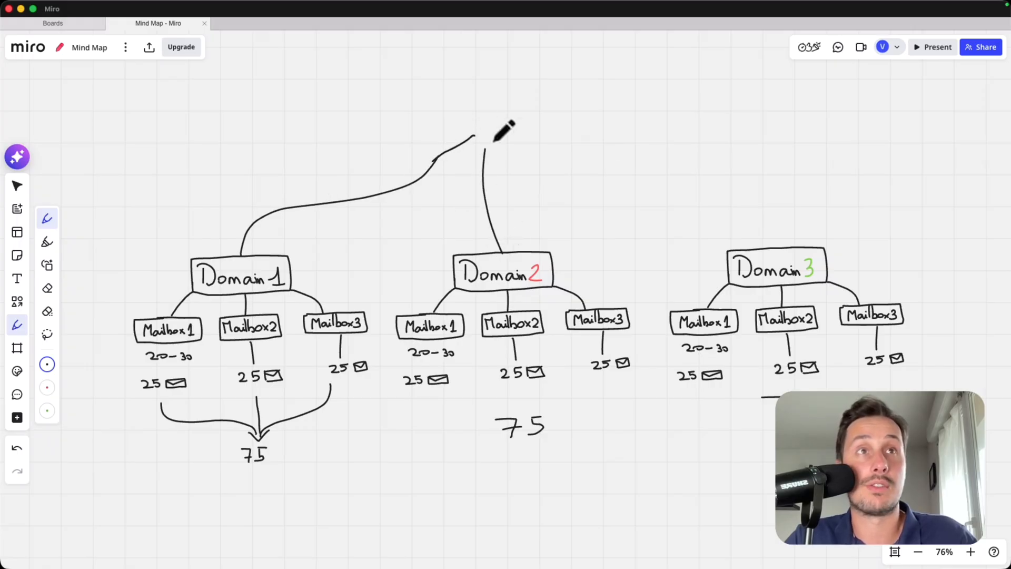
mouse_move(786, 247)
left_mouse_down()
mouse_move(600, 157)
mouse_move(490, 131)
left_mouse_up()
- Start writing a heading above the top junction
scroll(480, 237, "down", 3)
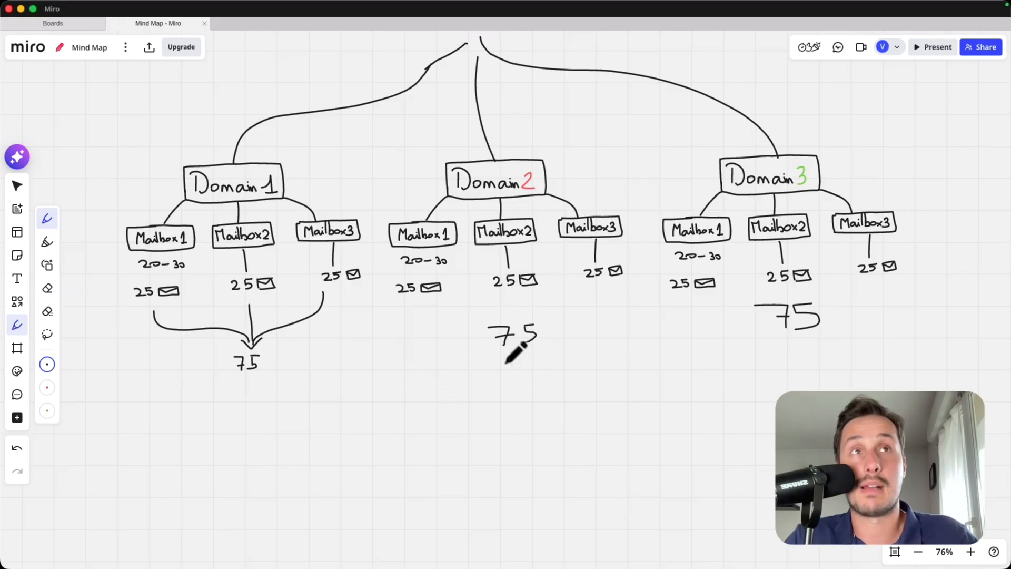
scroll(548, 191, "up", 7)
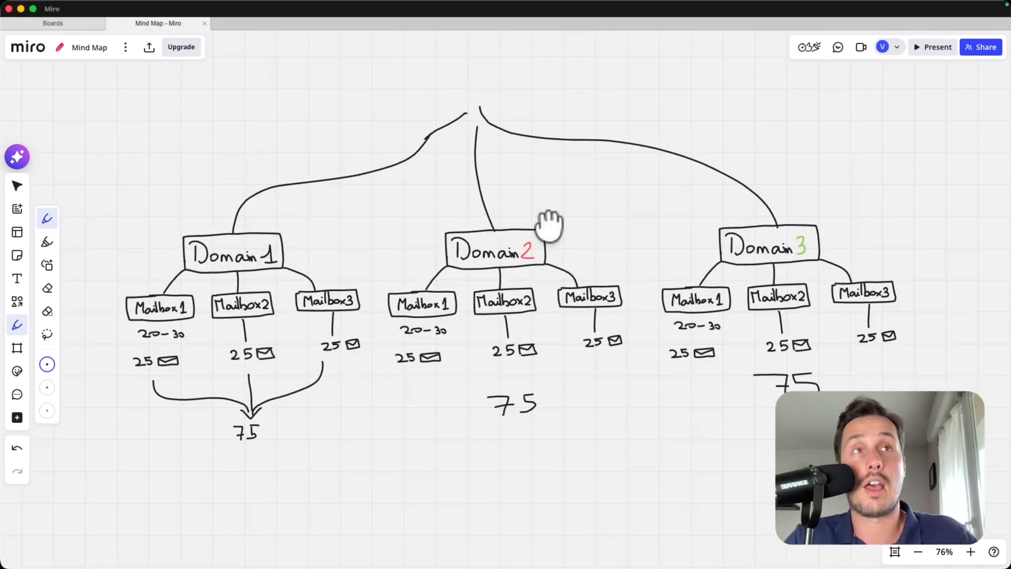
scroll(417, 230, "up", 5)
mouse_move(444, 213)
left_mouse_down()
mouse_move(460, 228)
mouse_move(569, 232)
left_mouse_up()
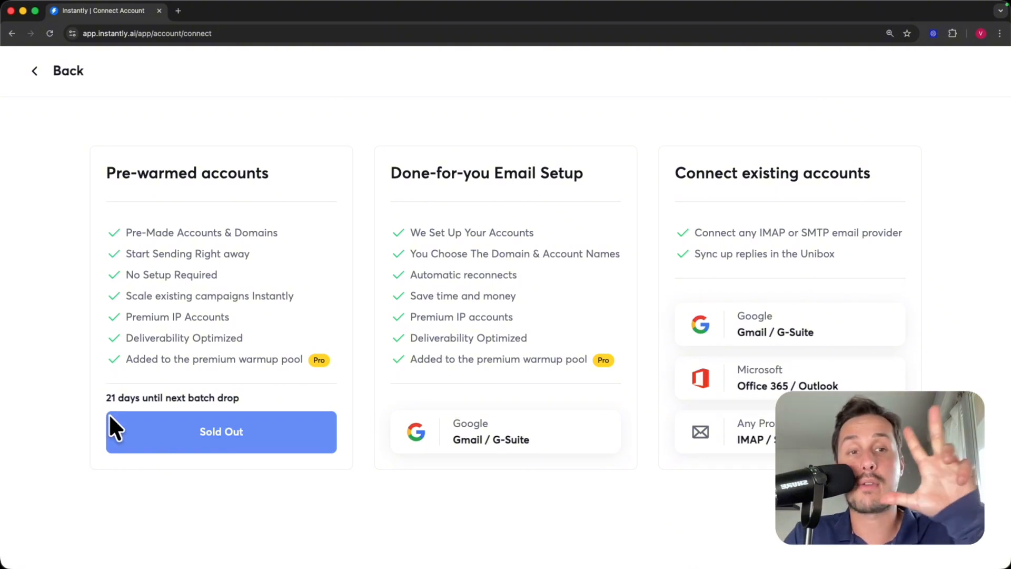
left_click_drag(108, 178, 279, 166)
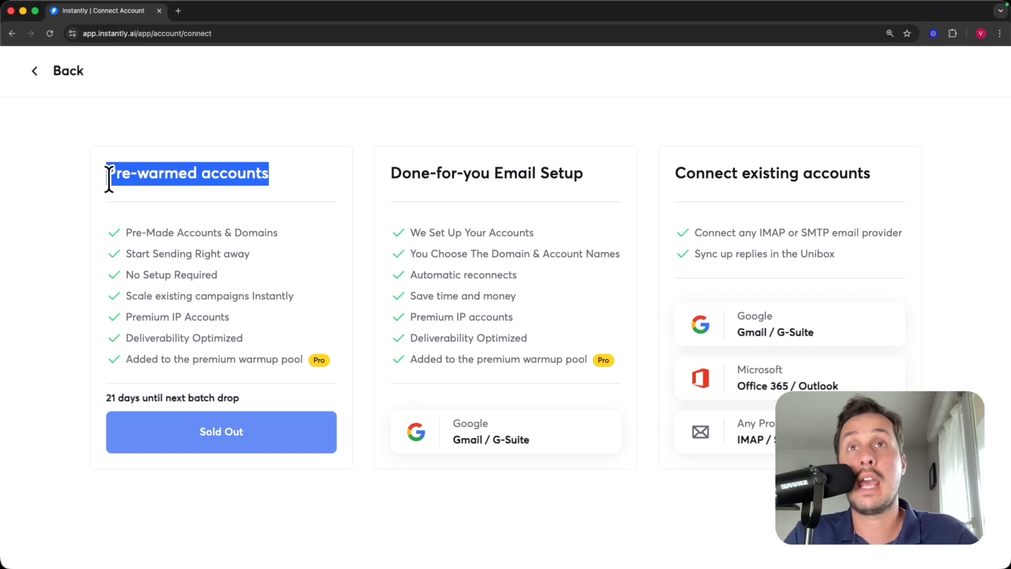
left_click(103, 202)
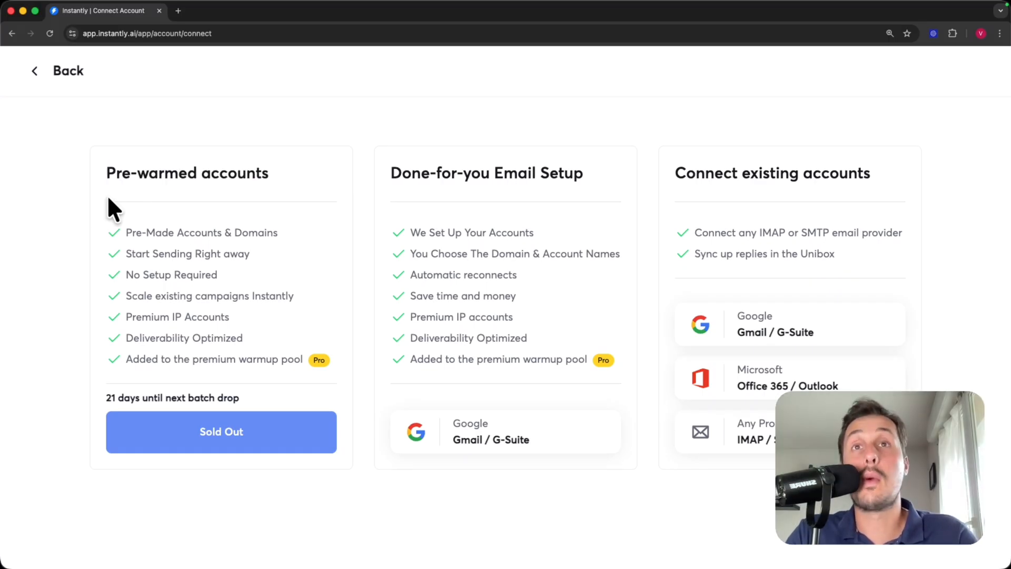
left_click_drag(128, 233, 251, 235)
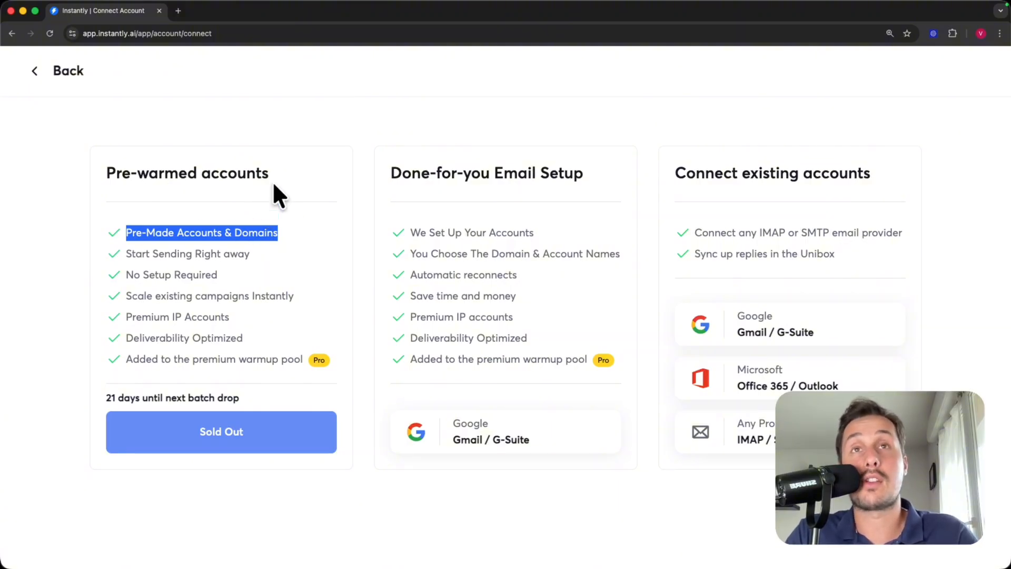
left_click(129, 262)
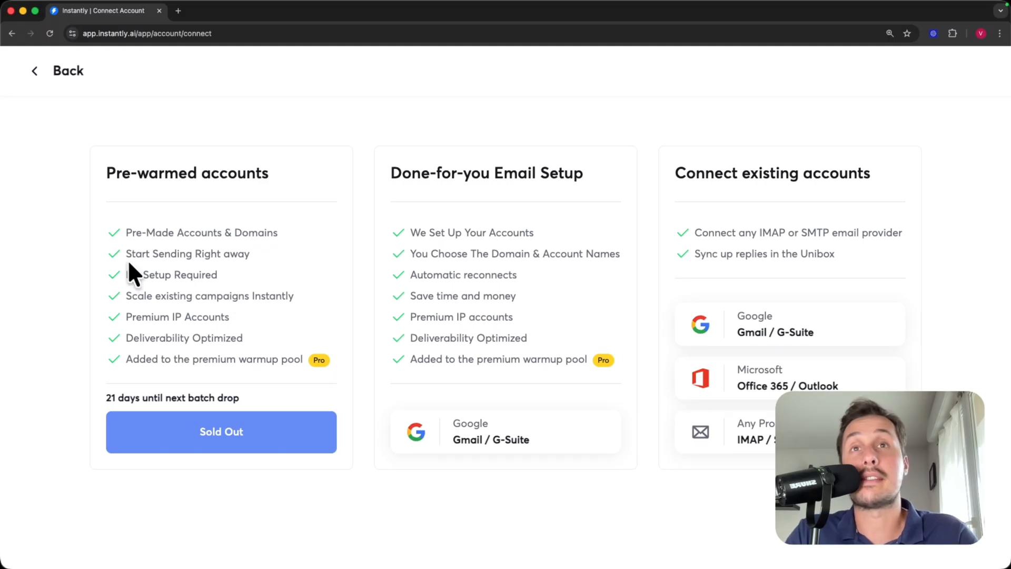
left_click_drag(126, 255, 243, 255)
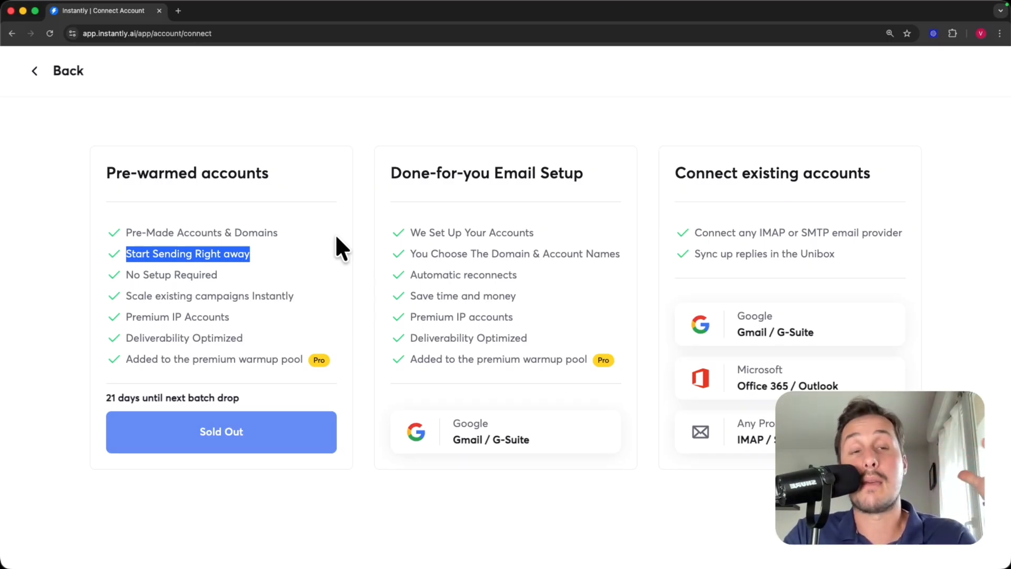
left_click_drag(371, 154, 616, 182)
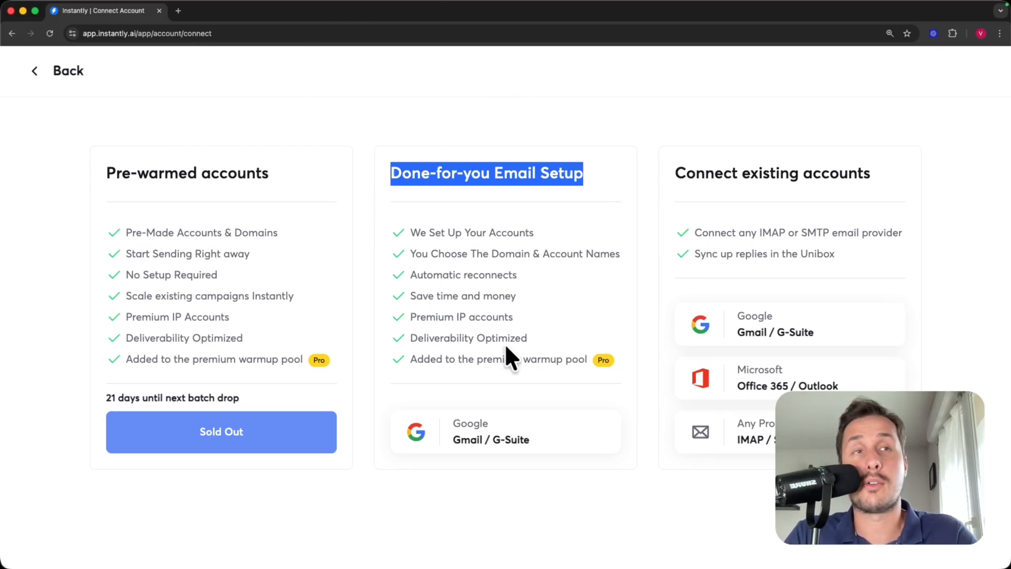
- Emphasise the 'Connect existing accounts' heading while completing the Gmail connection
left_click(559, 350)
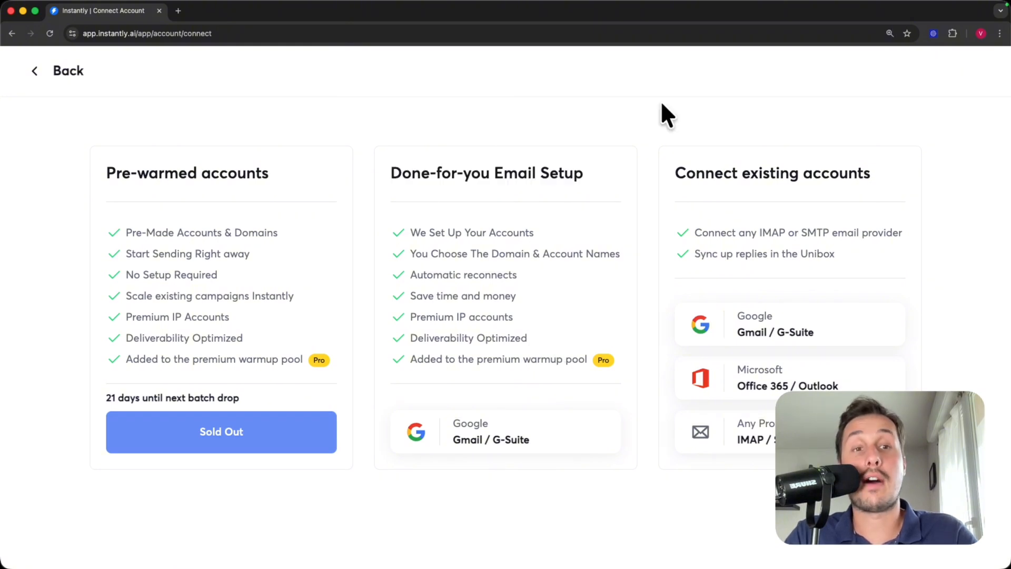
left_click_drag(676, 174, 868, 173)
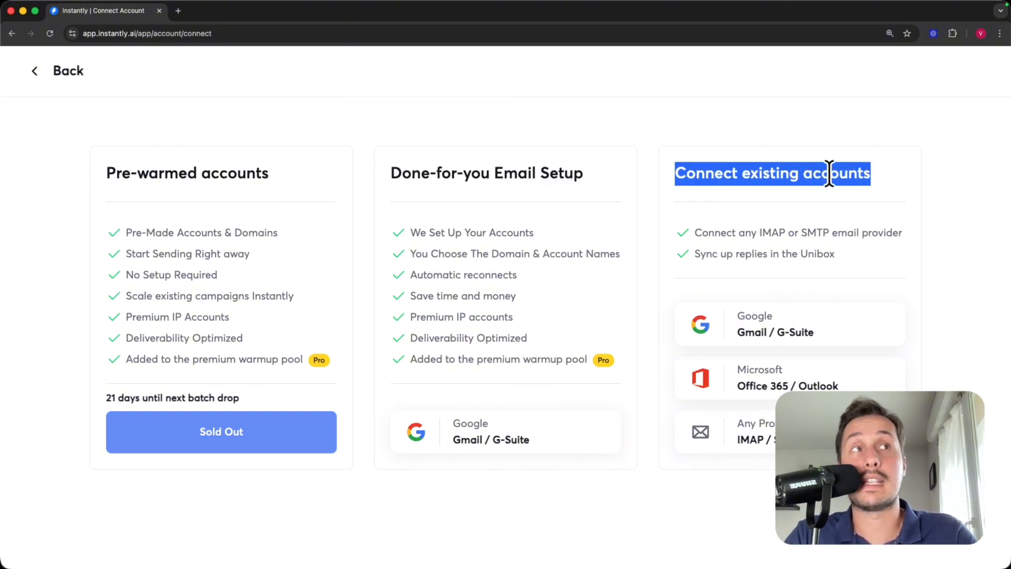
key("super+Tab")
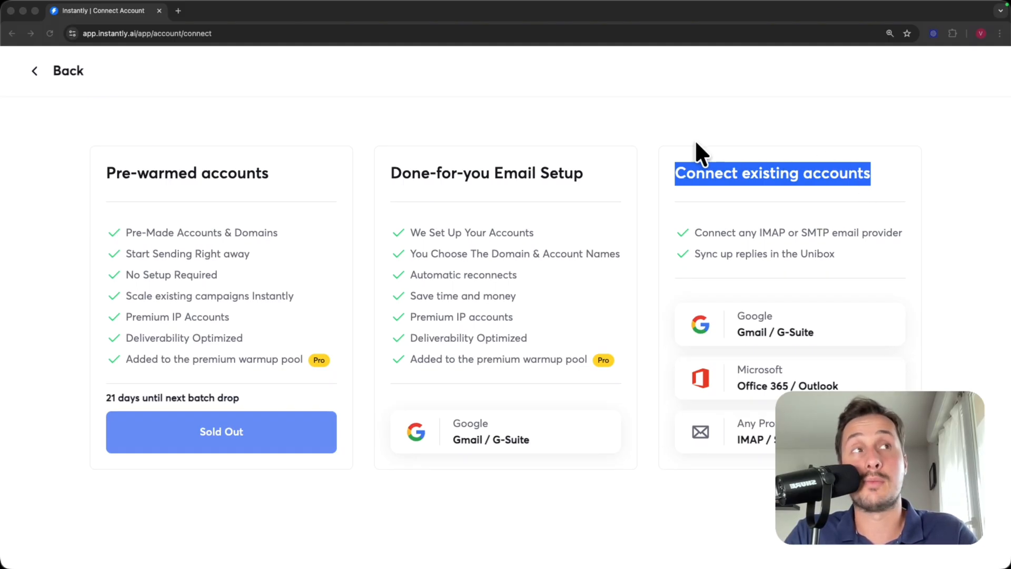
left_click_drag(672, 172, 862, 179)
left_click(900, 187)
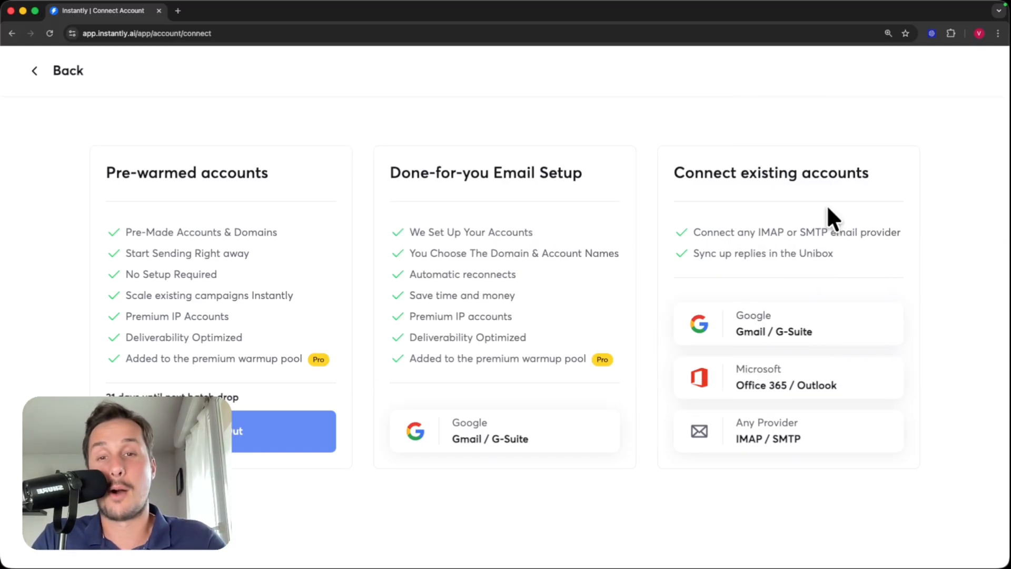
left_click_drag(670, 174, 867, 167)
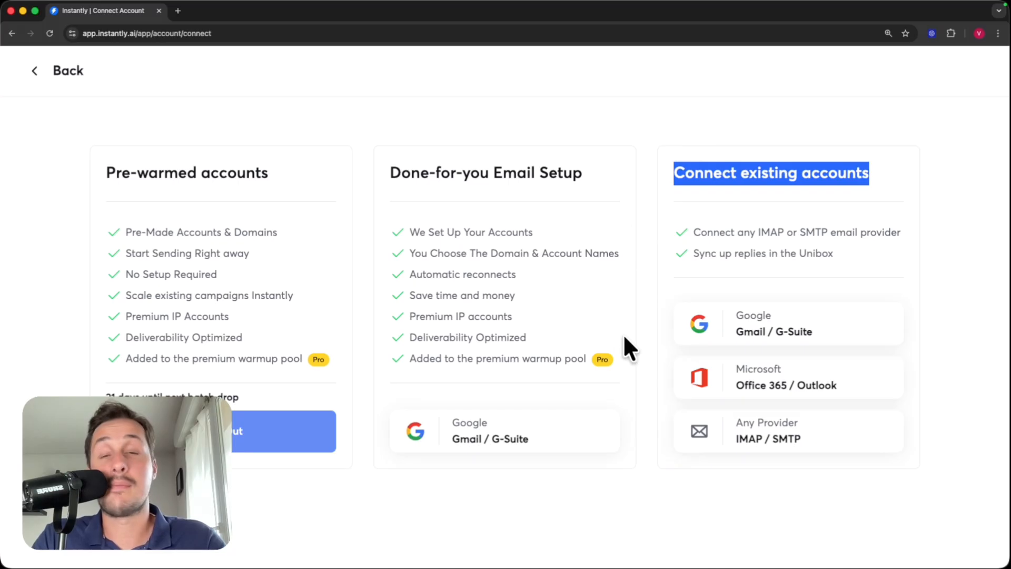
left_click(940, 348)
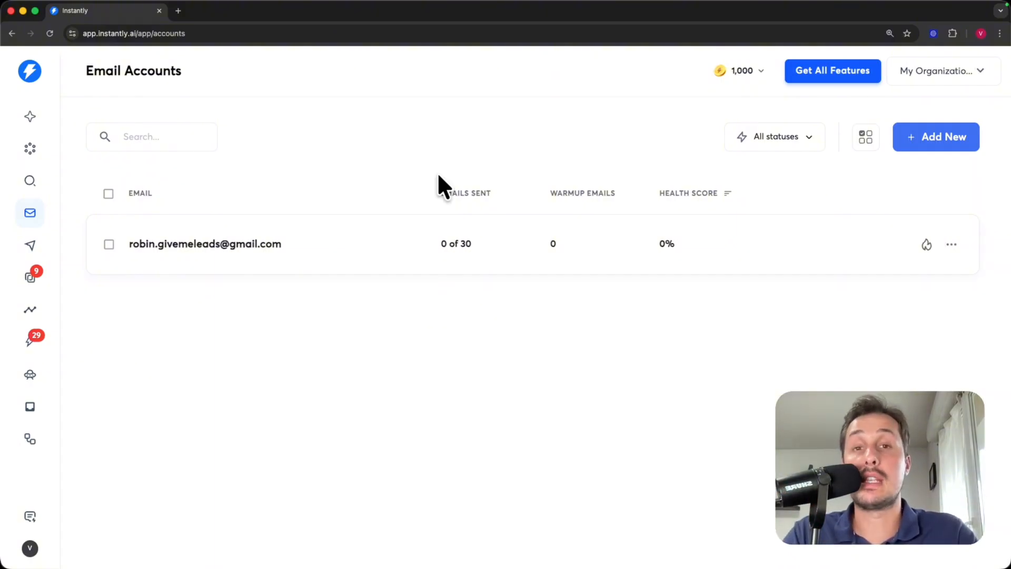
- Open the Gmail account's Settings and review the sender's first and last name
left_click(315, 224)
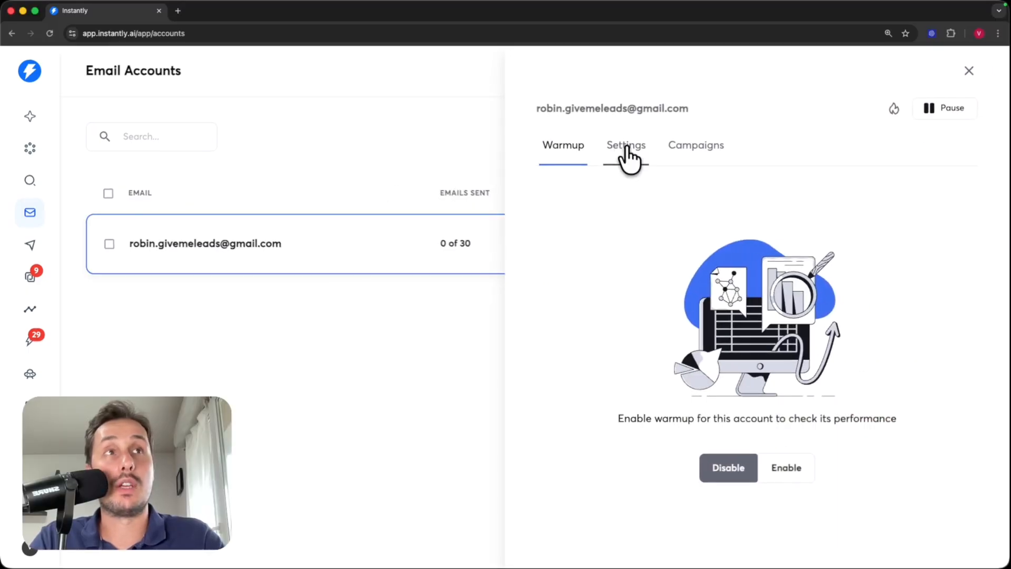
left_click(626, 148)
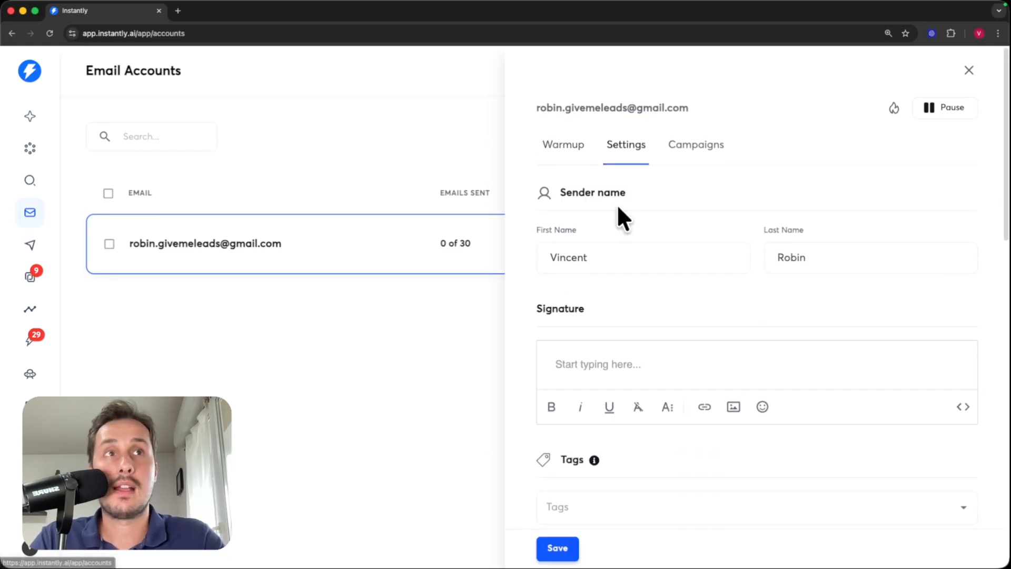
scroll(617, 204, "down", 2)
left_click_drag(560, 149, 622, 176)
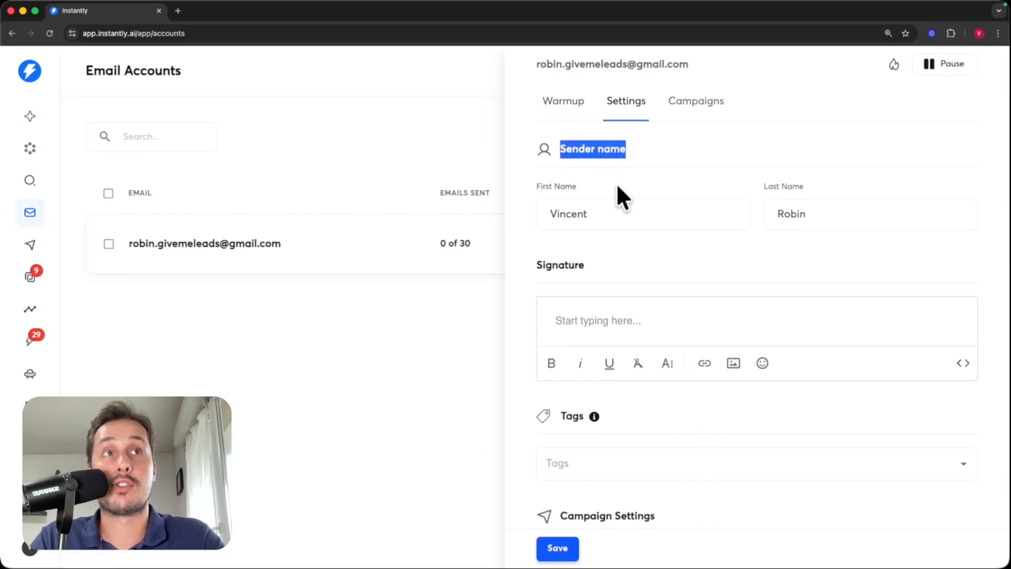
left_click(600, 210)
left_click_drag(600, 211, 555, 200)
left_click_drag(865, 212, 761, 207)
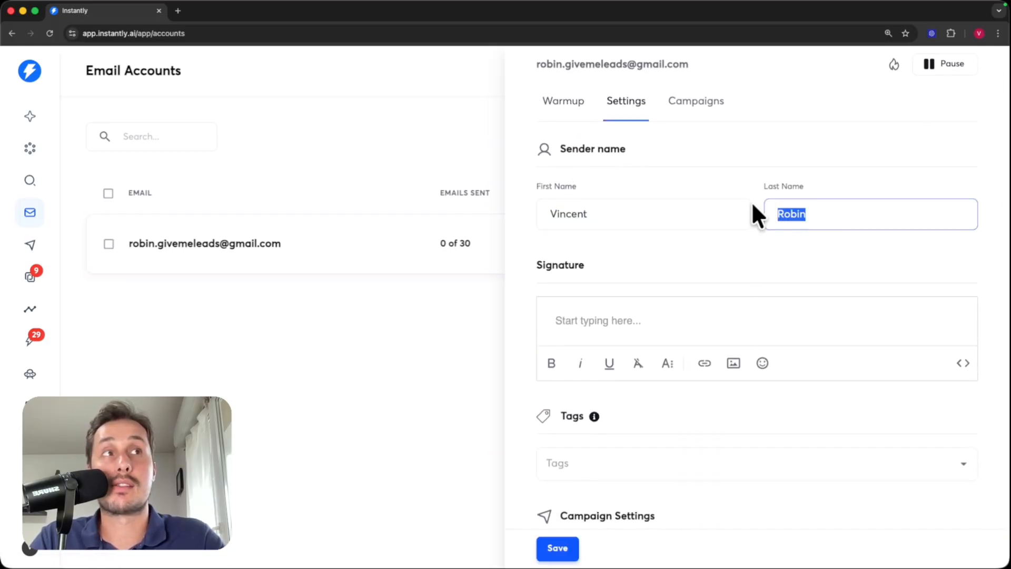
scroll(686, 255, "down", 3)
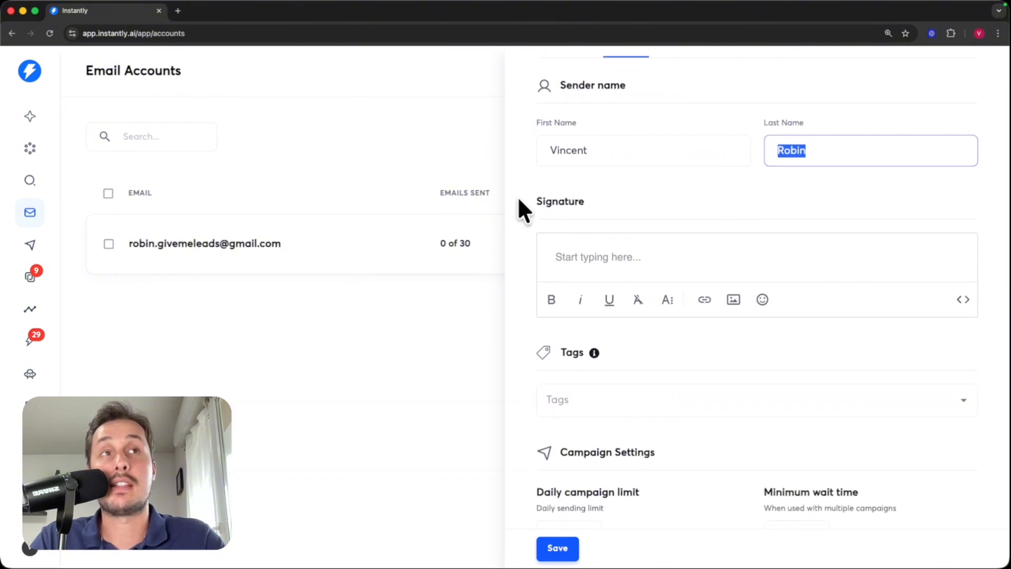
- Add a signature: '--' then the sender's first name followed by 'from GiveMeLeads'
left_click(609, 257)
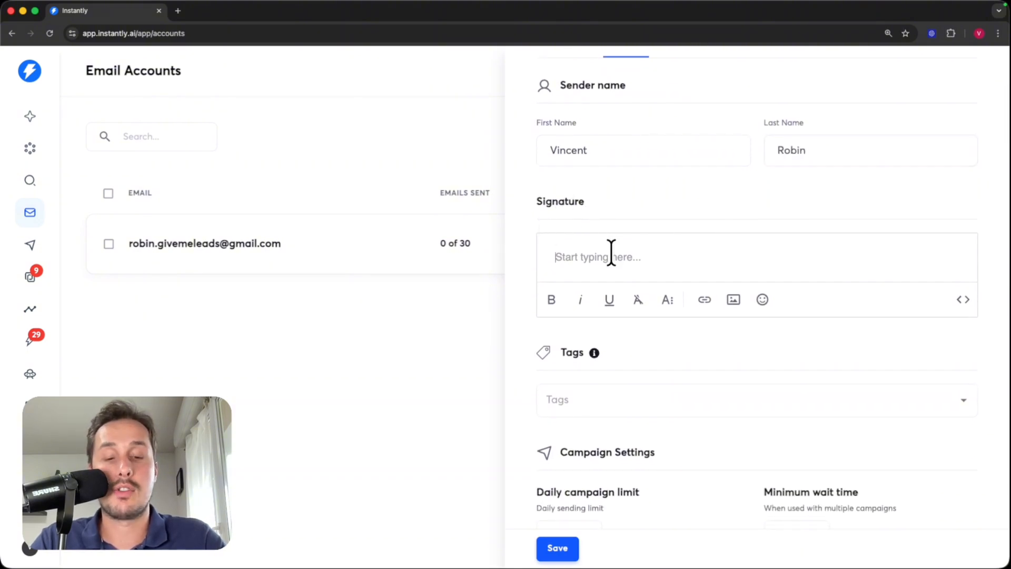
type("--")
key("Return")
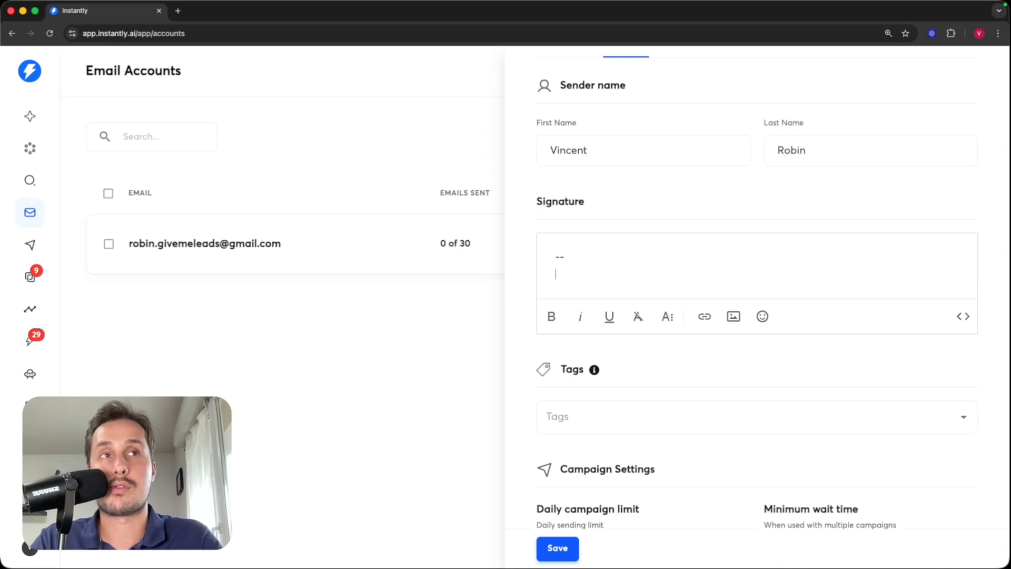
type("Vincent from Gi")
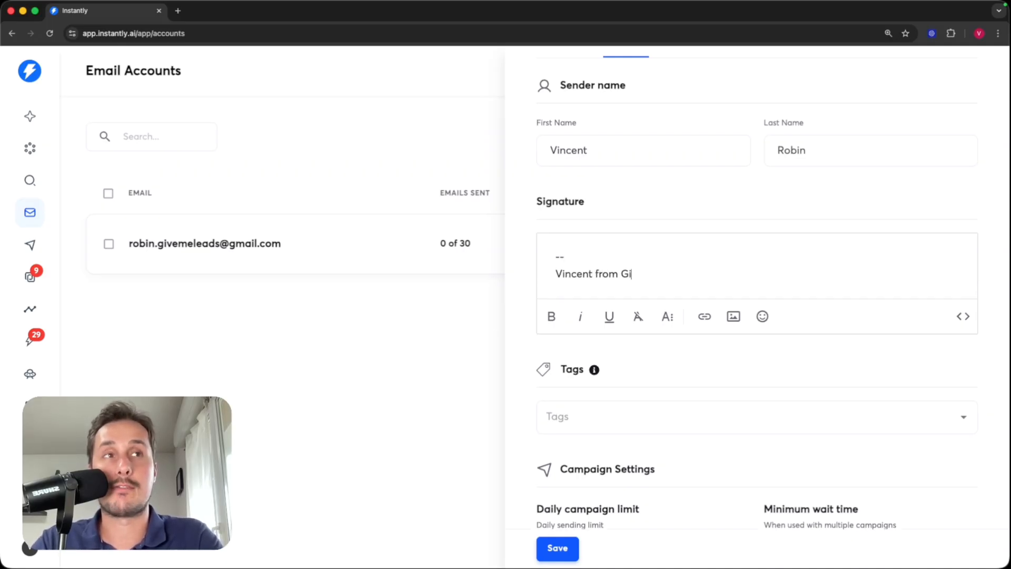
type("veMeLeads")
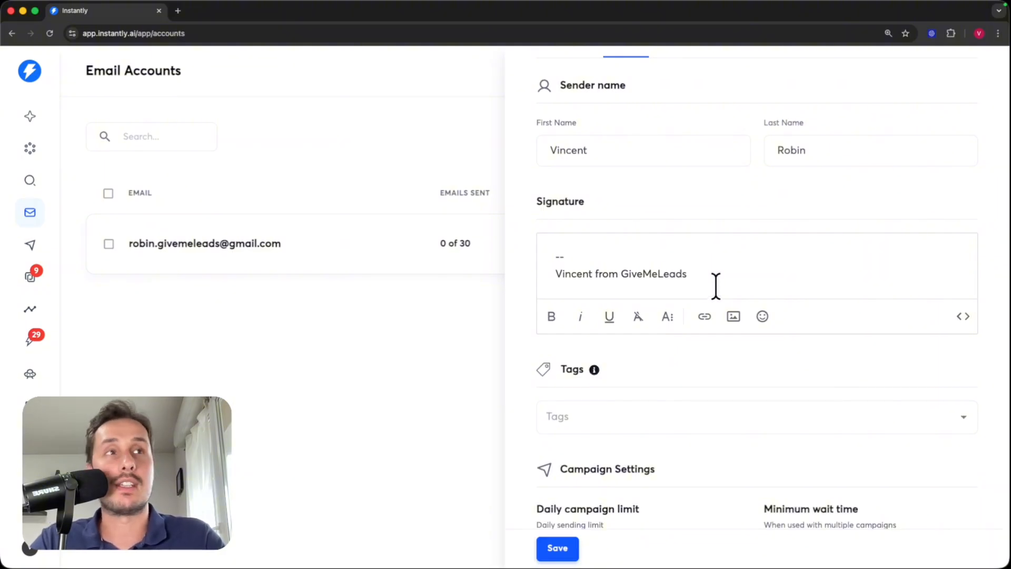
left_click_drag(704, 278, 582, 260)
- Set the daily campaign limit to 25, turn on campaign slow ramp, and select the minimum wait time
scroll(682, 271, "down", 5)
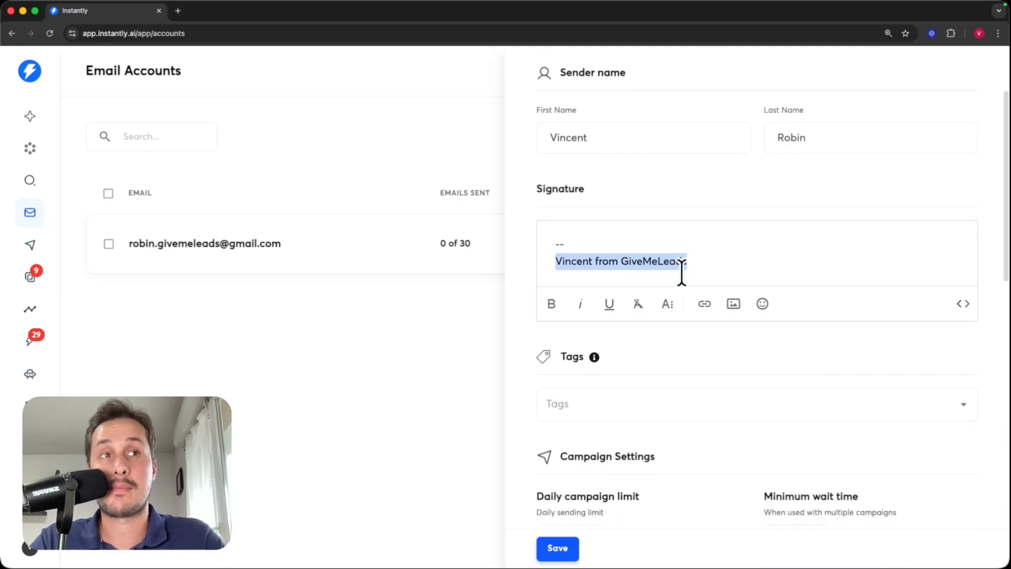
scroll(683, 273, "down", 1)
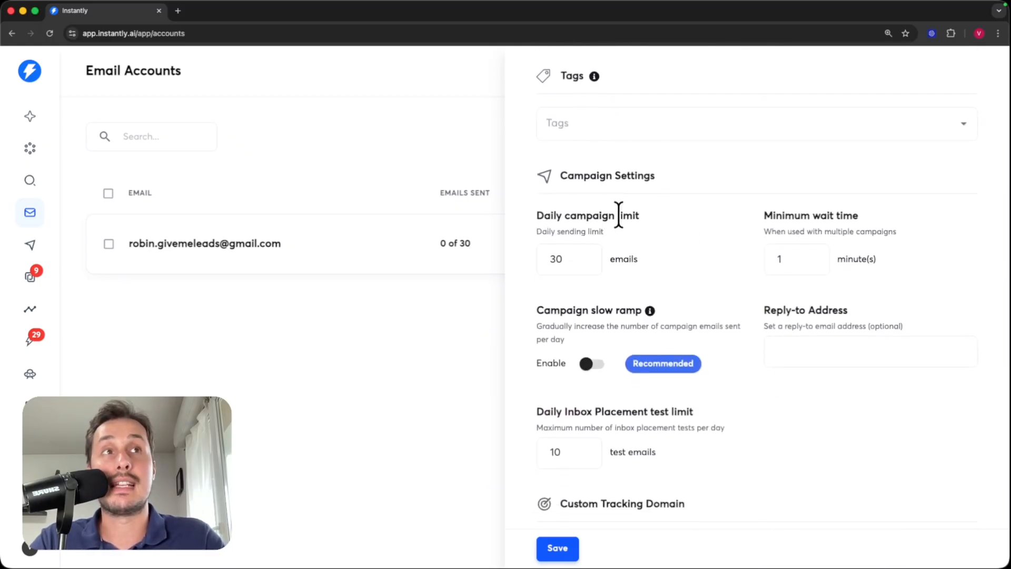
left_click_drag(566, 259, 521, 251)
type("25")
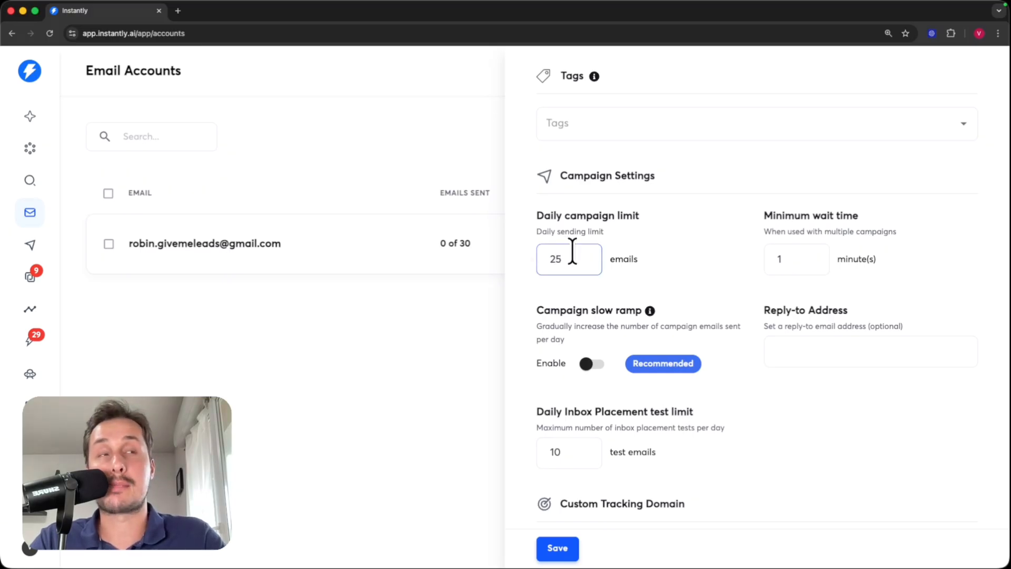
scroll(635, 255, "down", 1)
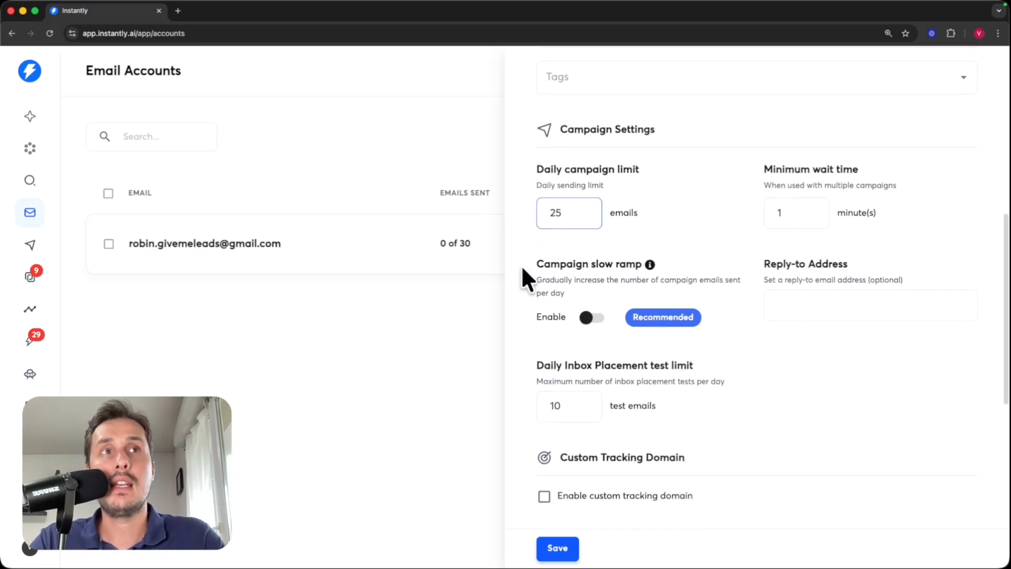
left_click(591, 317)
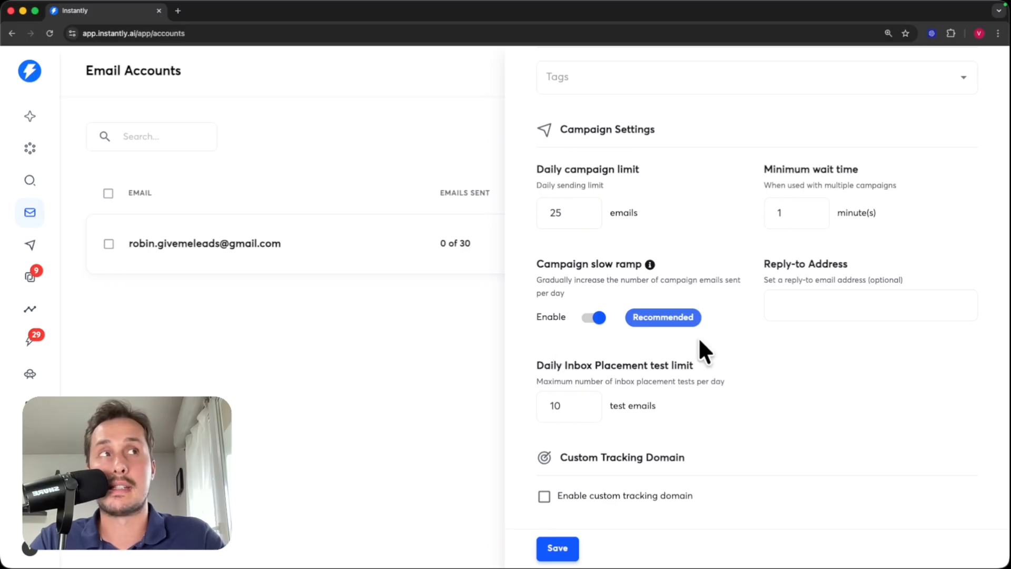
double_click(801, 214)
- Set minimum wait time to 5, change warmup reply rate from 30 to 50%, and save
type("5")
scroll(637, 245, "down", 5)
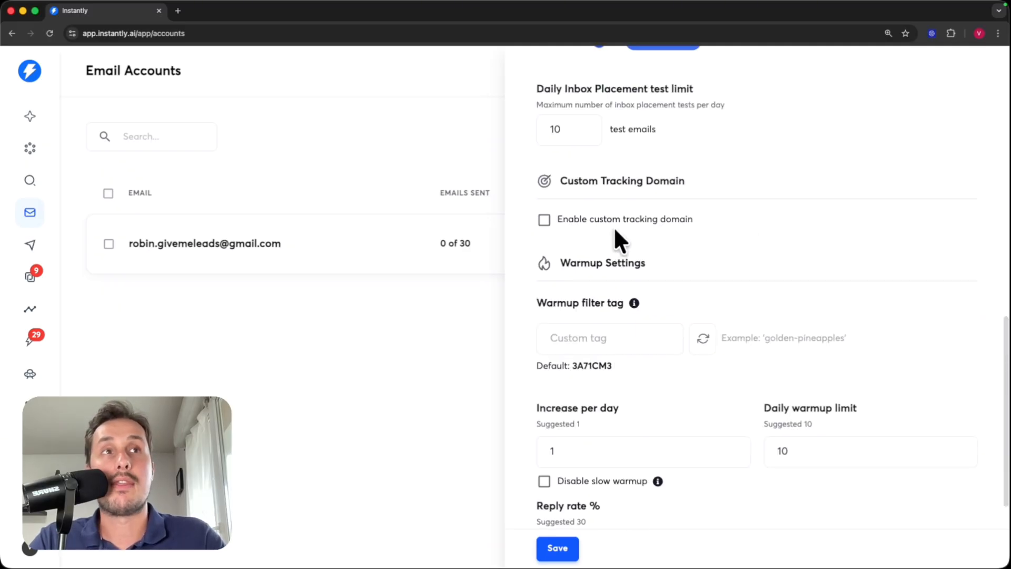
scroll(620, 227, "down", 1)
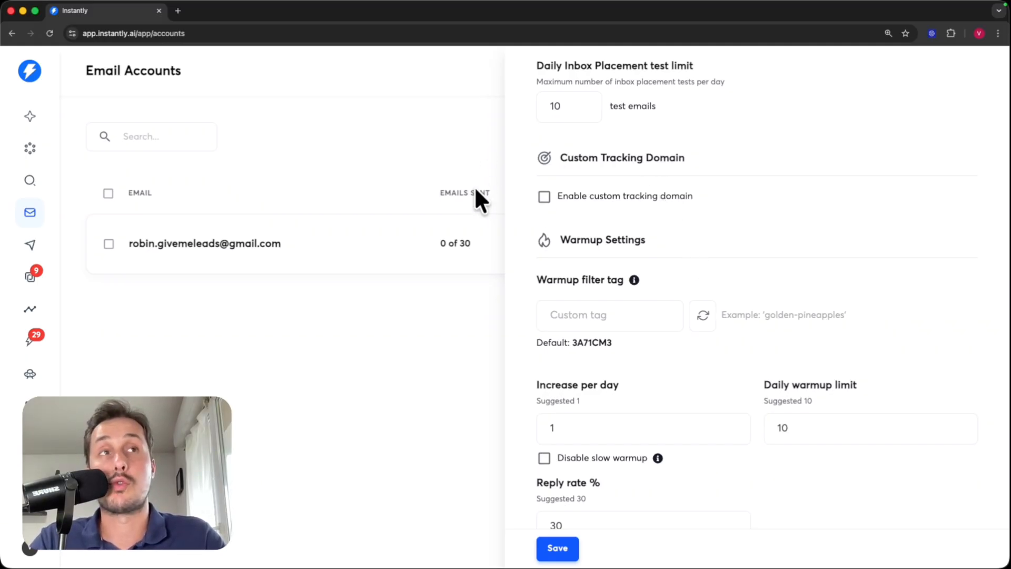
scroll(690, 237, "down", 3)
left_click_drag(646, 103, 553, 117)
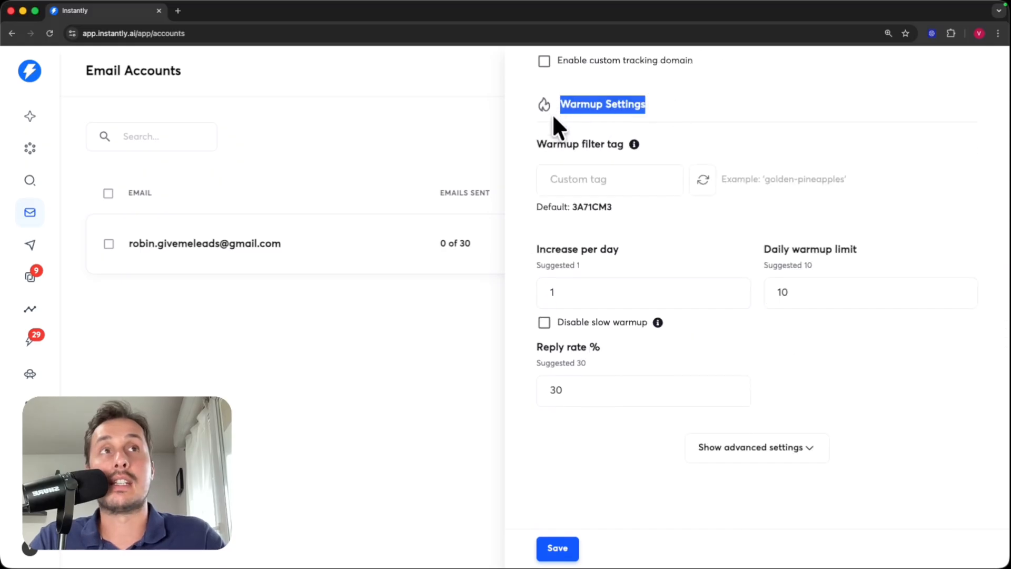
left_click_drag(582, 291, 545, 292)
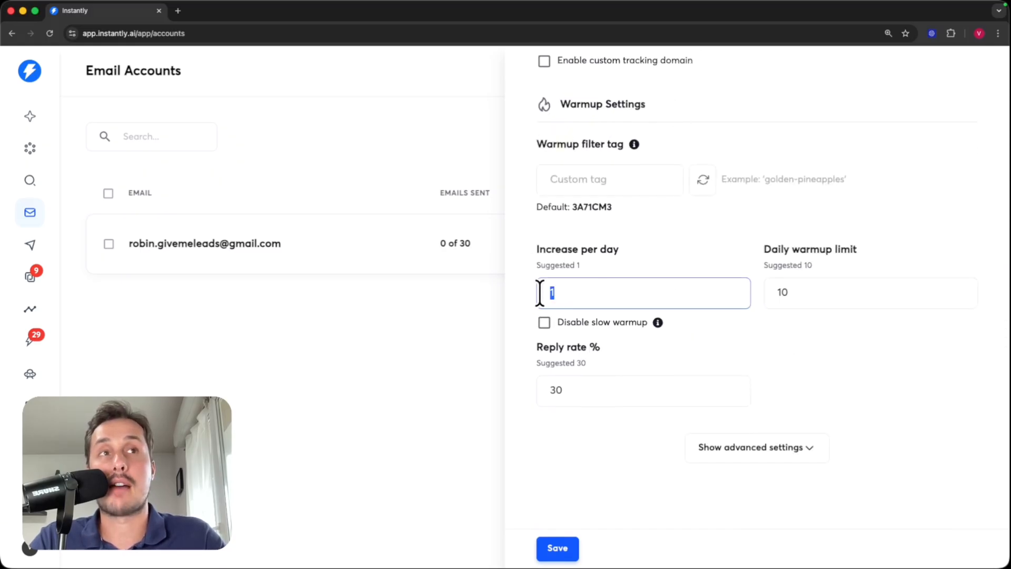
left_click_drag(831, 294, 781, 292)
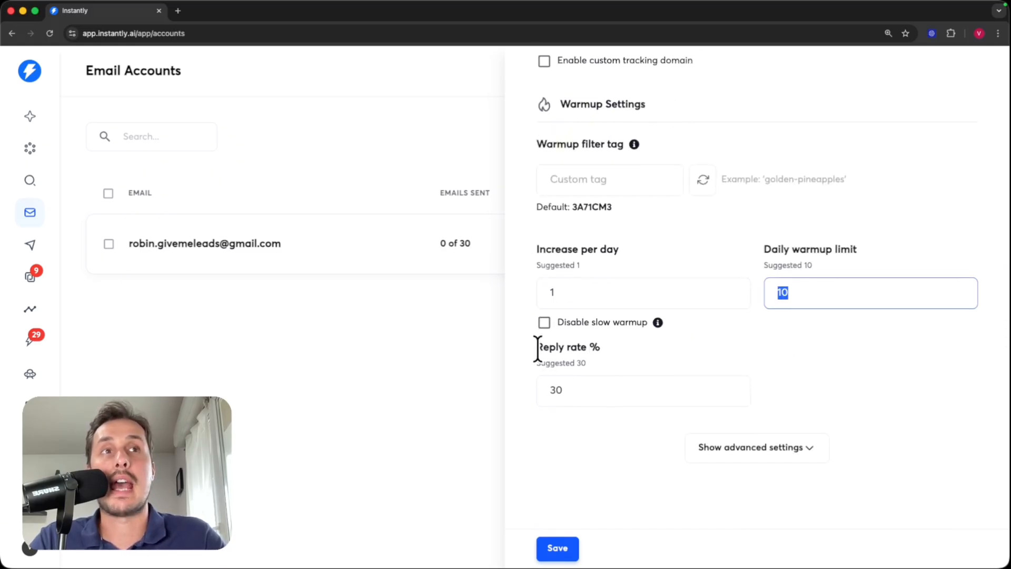
left_click_drag(570, 387, 514, 400)
type("50")
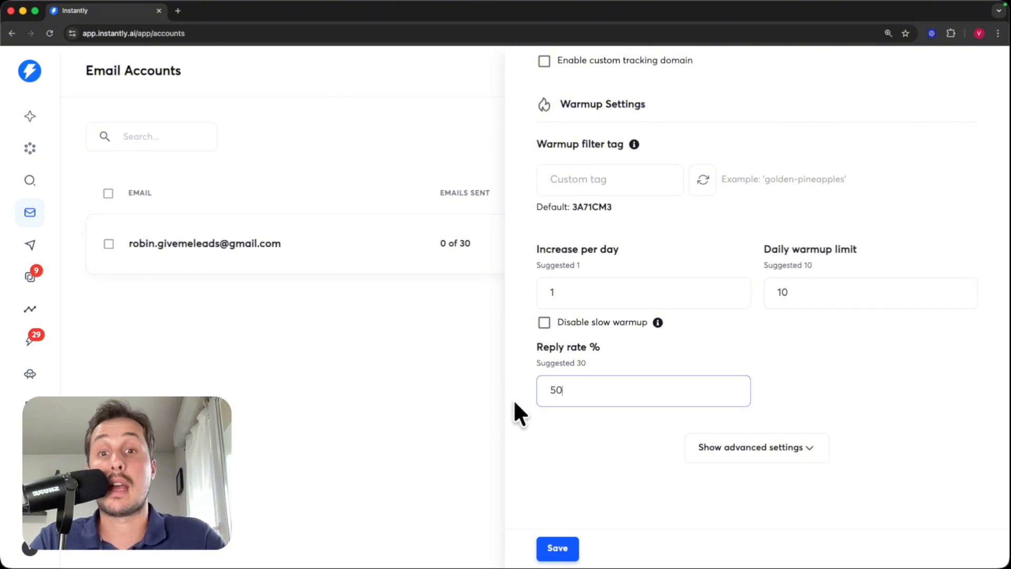
left_click(571, 550)
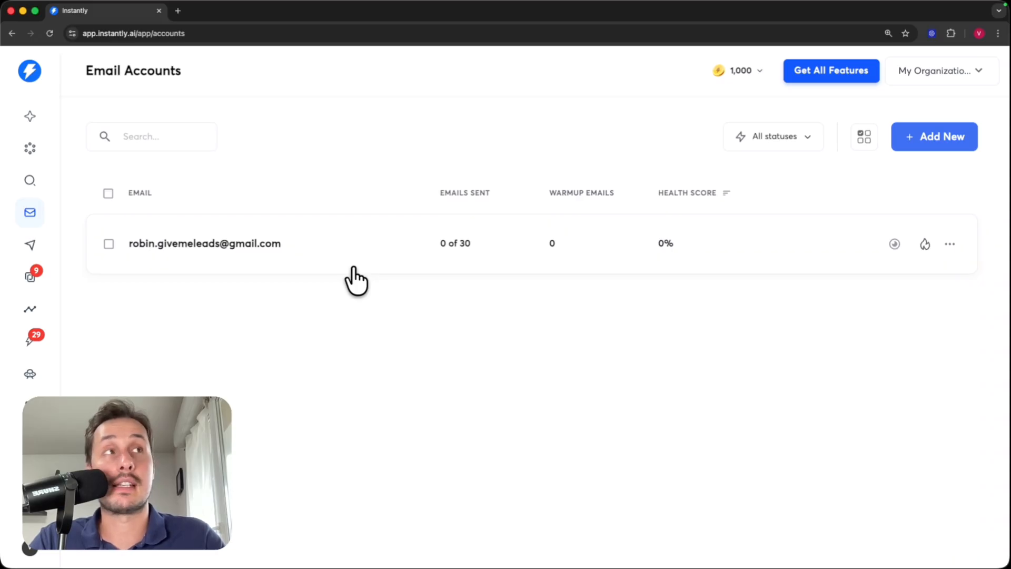
- Select all email accounts and choose Enable warmup from the bulk actions menu
left_click(107, 194)
left_click(126, 269)
left_click(940, 71)
left_click(586, 106)
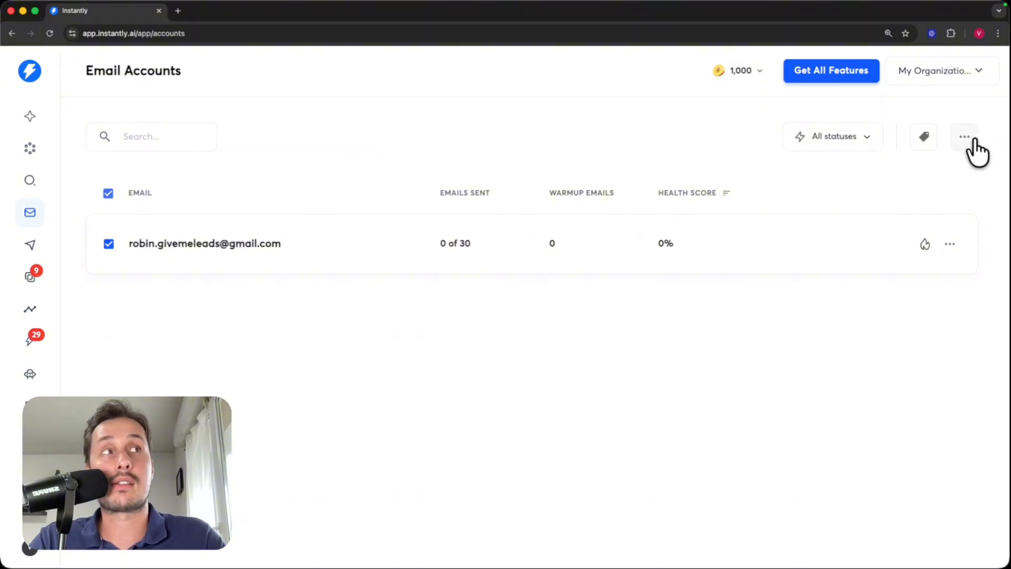
left_click(969, 138)
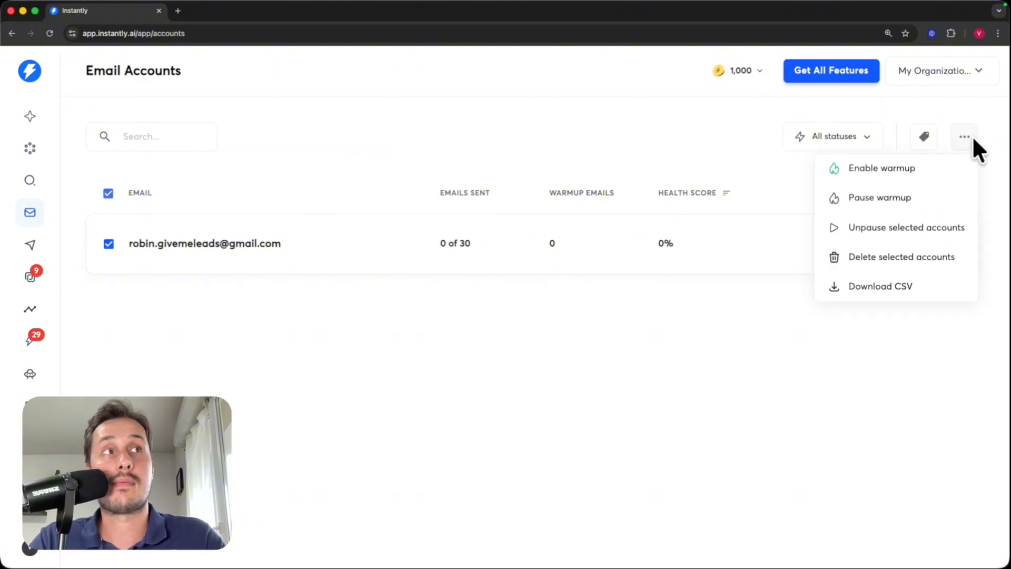
left_click(927, 170)
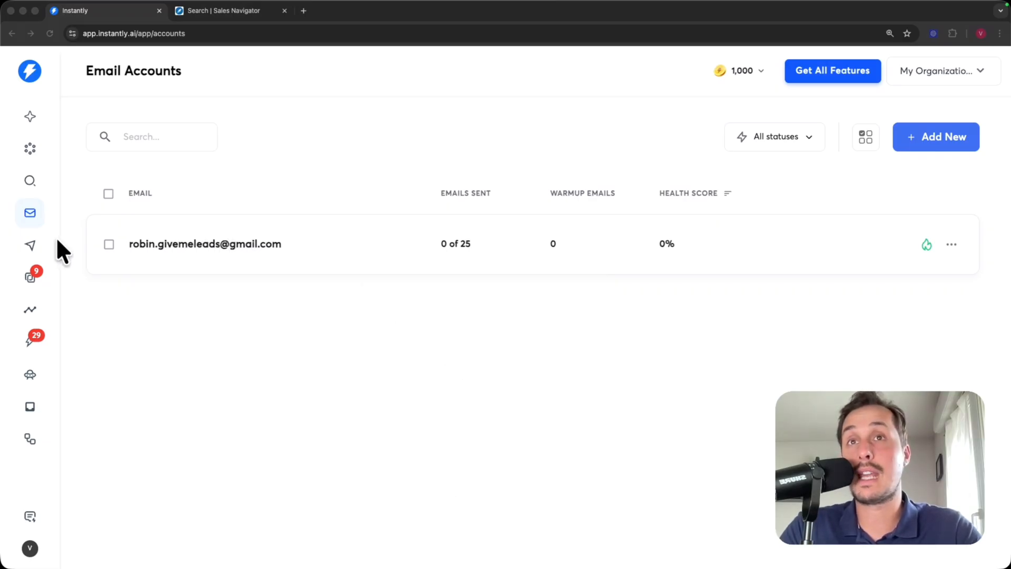
- From Campaigns, add a new campaign named 'Head of Marketing - US - SMBs' and continue
left_click(30, 245)
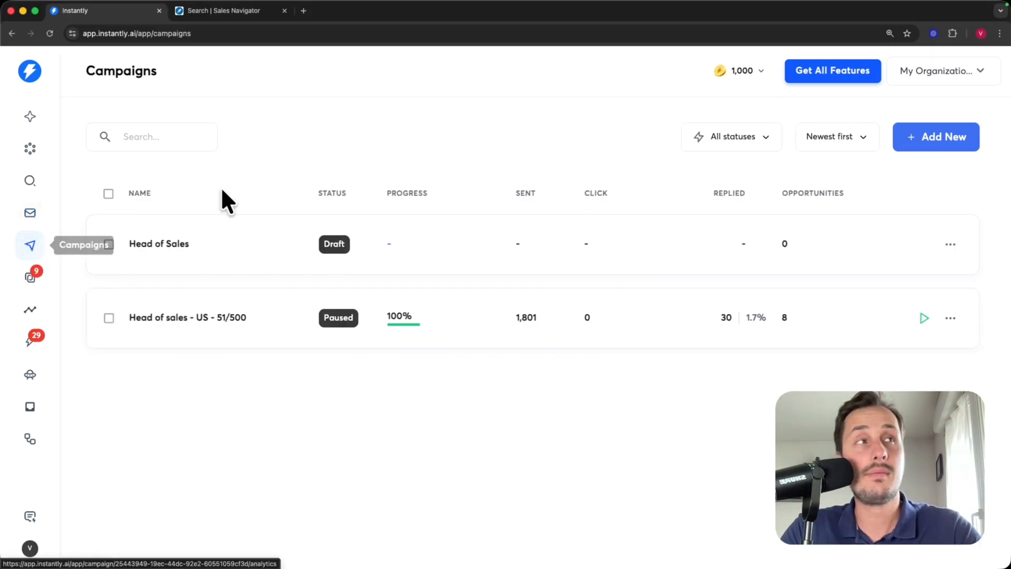
left_click(952, 137)
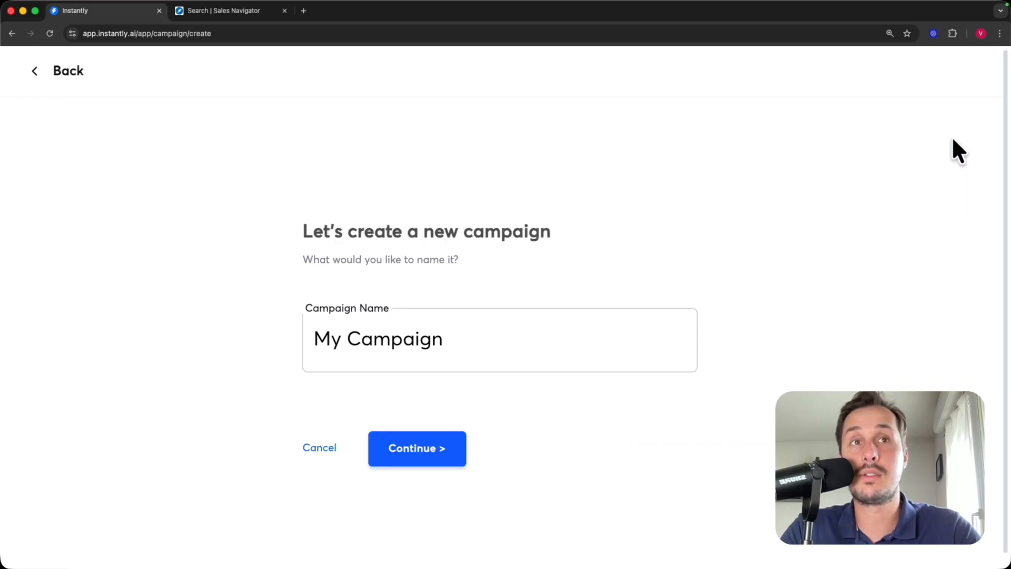
left_click_drag(487, 337, 312, 334)
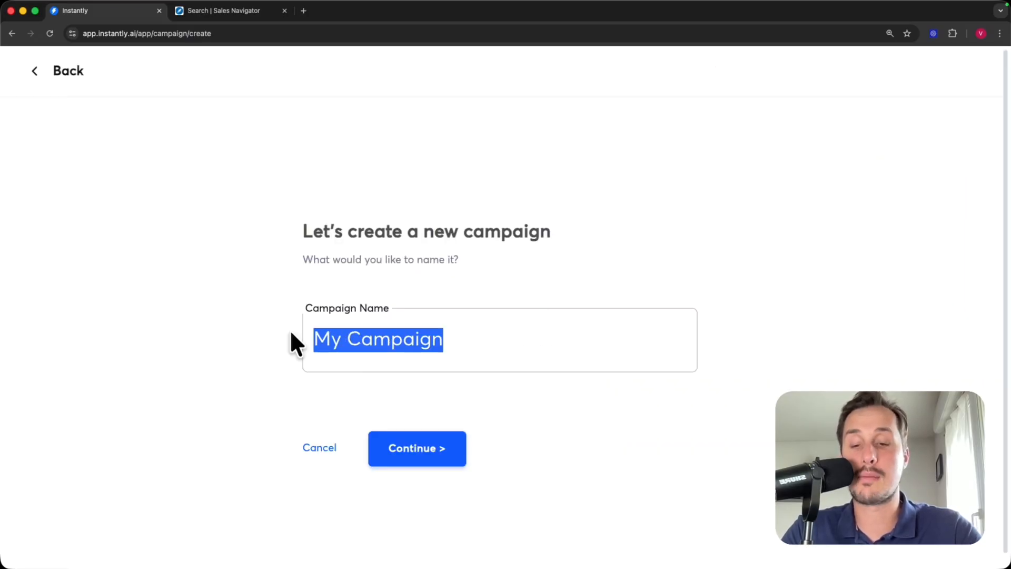
type("Hzea")
key("BackSpace")
key("BackSpace")
key("BackSpace")
type("ead ")
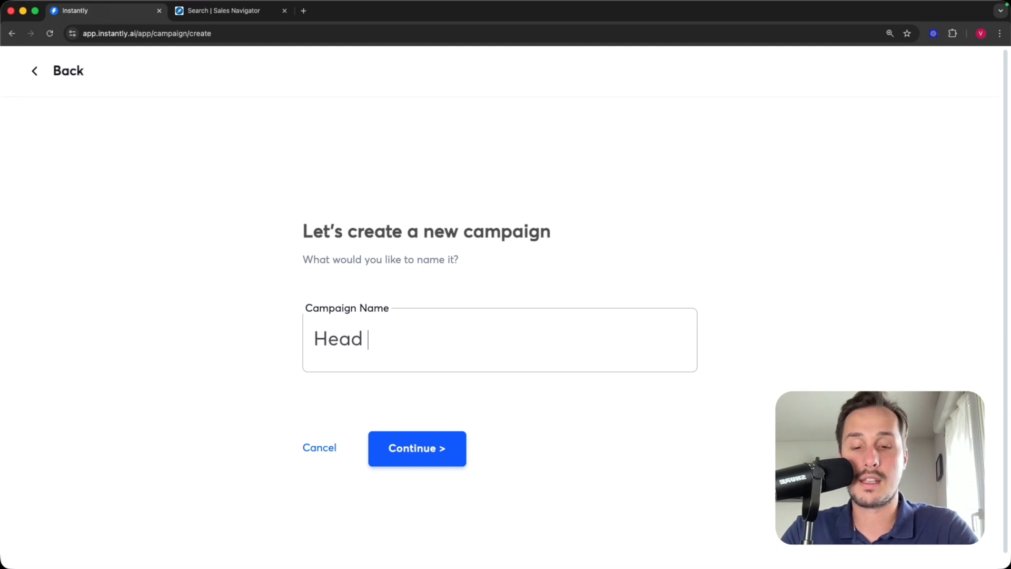
type("of Marketing - ")
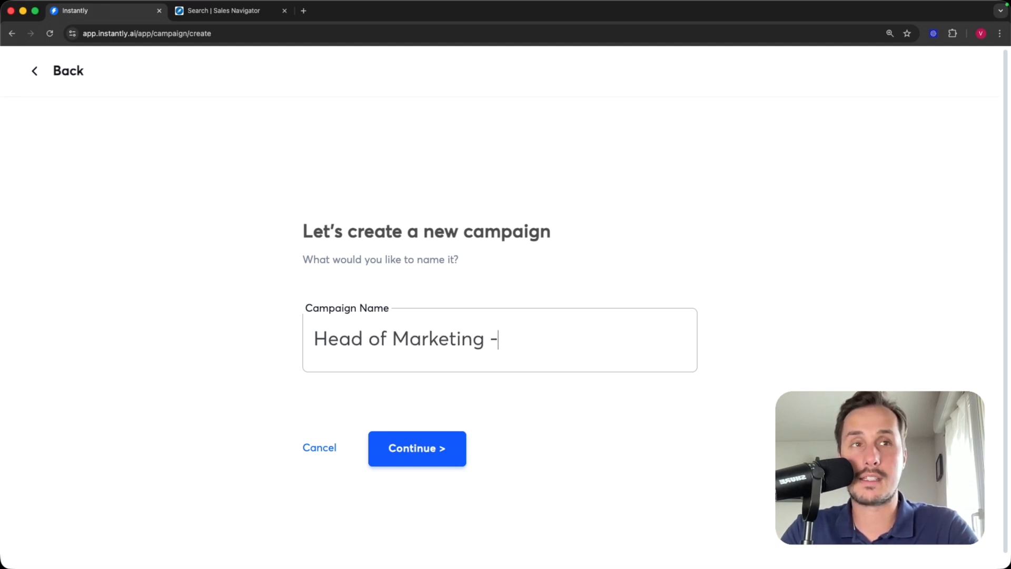
type("US - ")
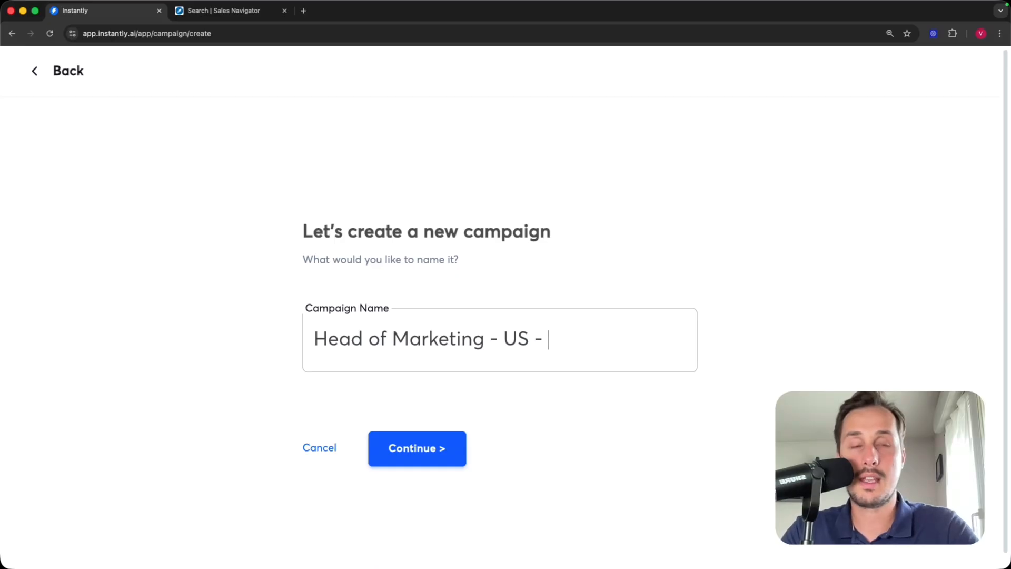
type("SMBs")
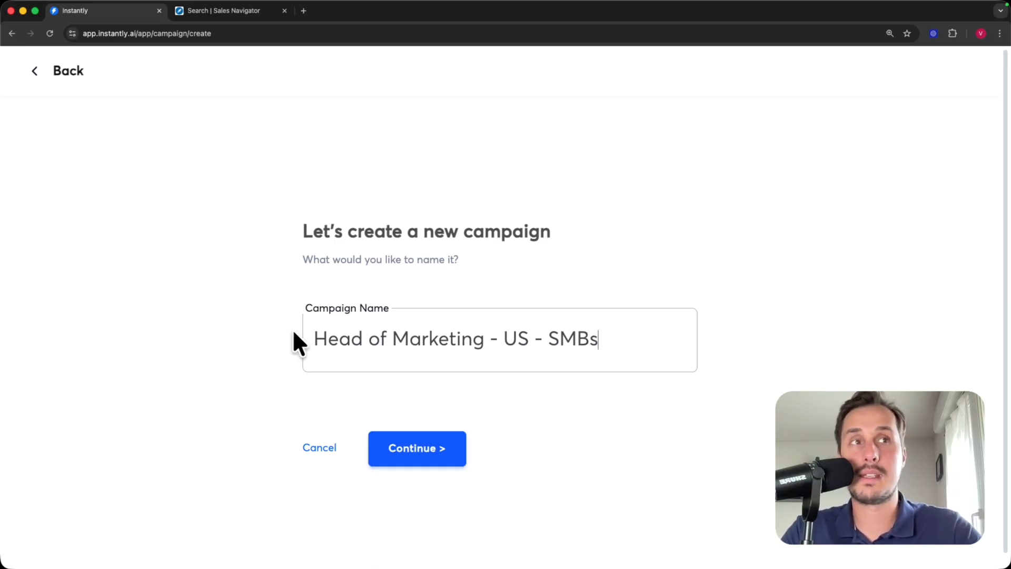
left_click(409, 448)
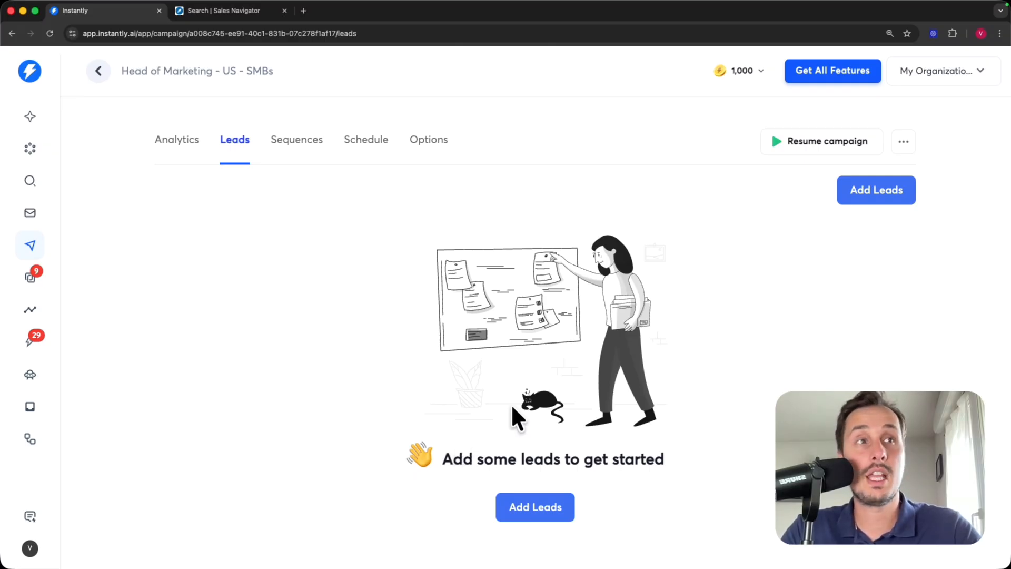
- Review the campaign's Add Leads options, then switch to the Sales Navigator search tab
left_click(529, 507)
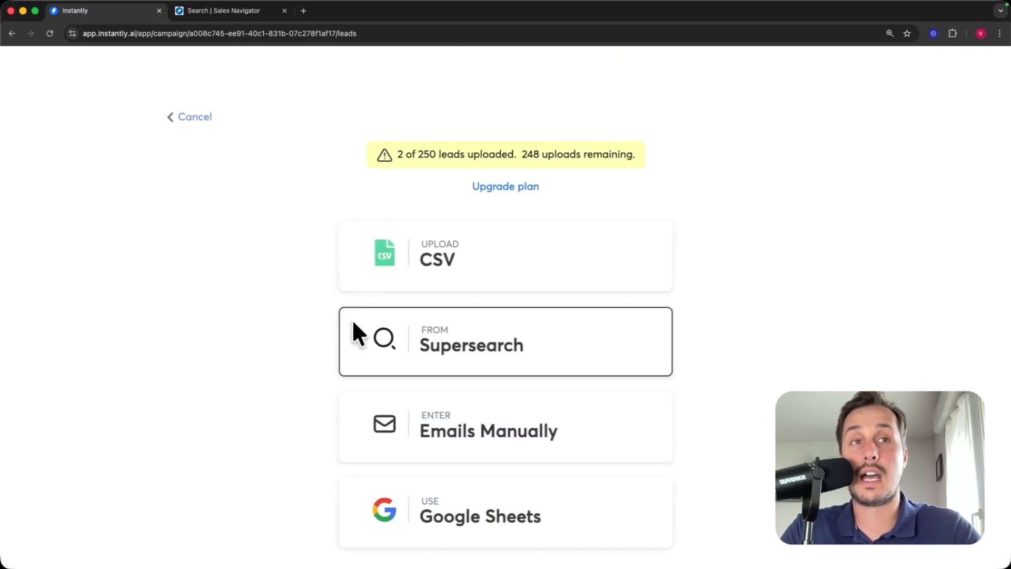
scroll(538, 216, "down", 3)
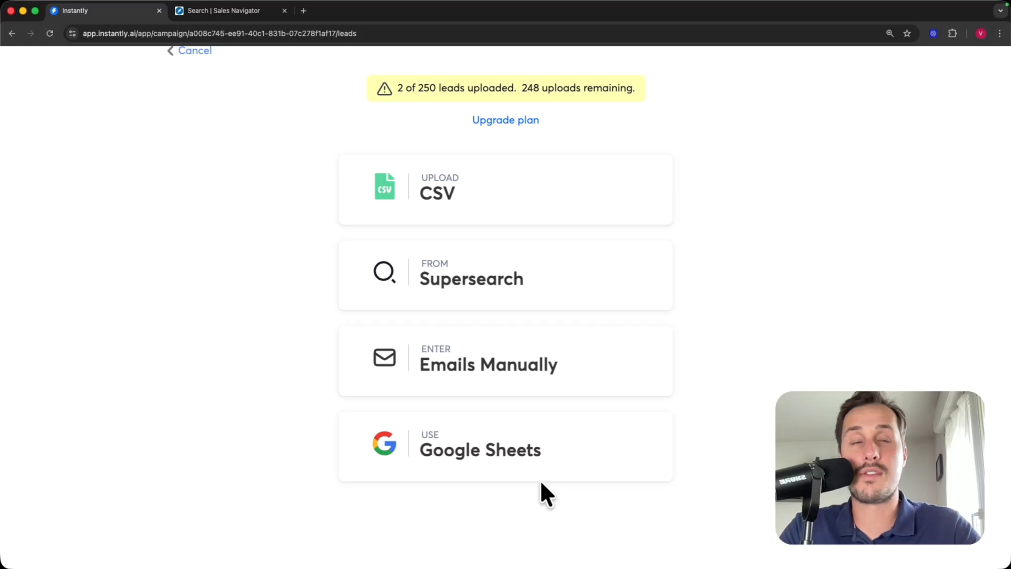
left_click(226, 9)
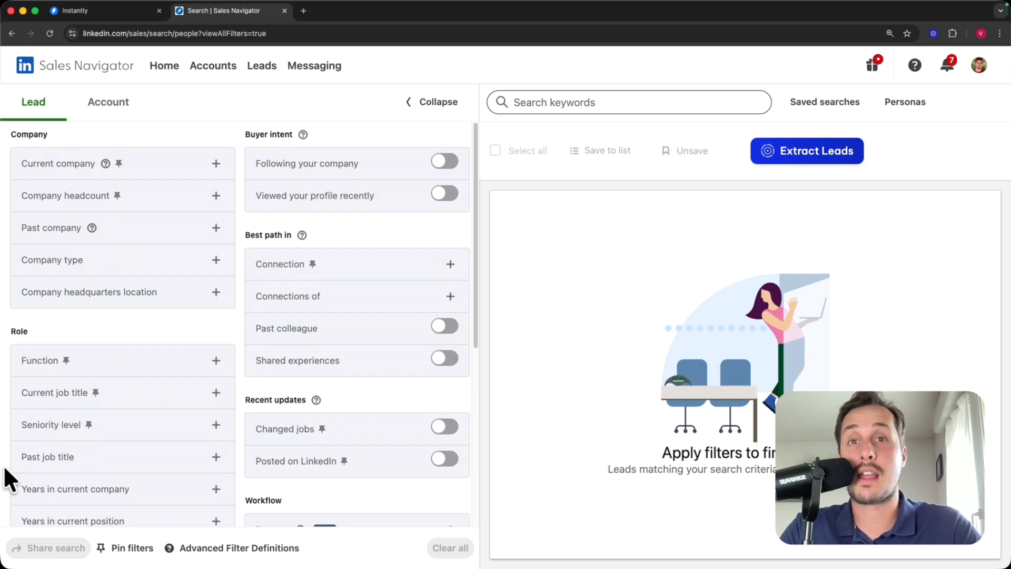
- Add a Current job title filter for "head of marketing", quotes included
scroll(127, 430, "down", 6)
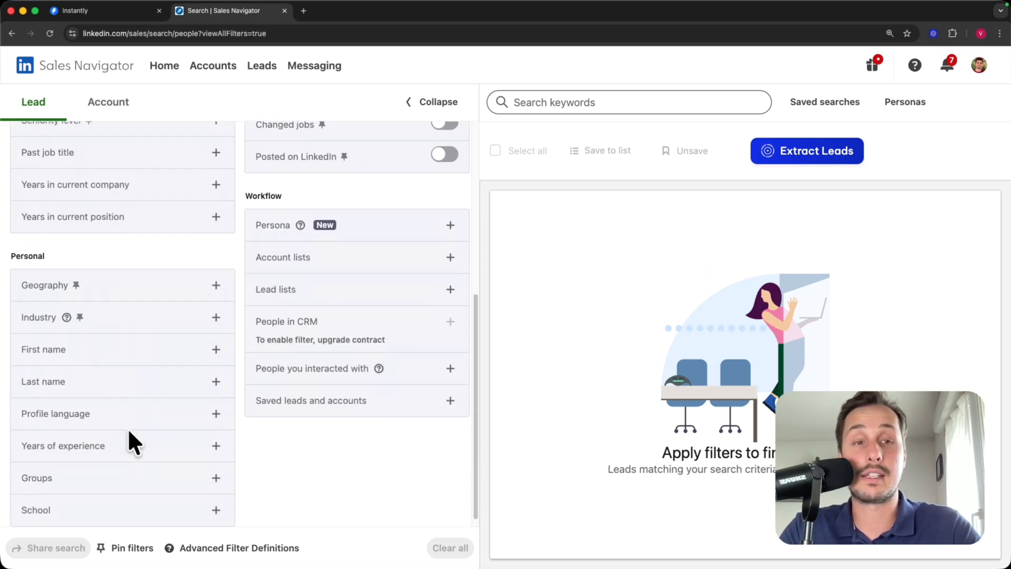
scroll(128, 427, "down", 1)
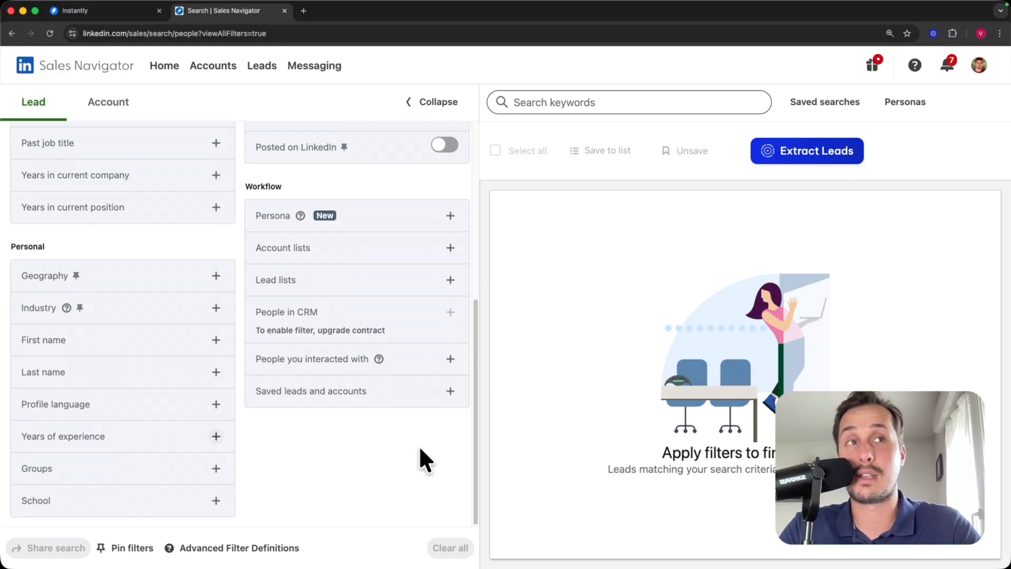
scroll(326, 400, "up", 6)
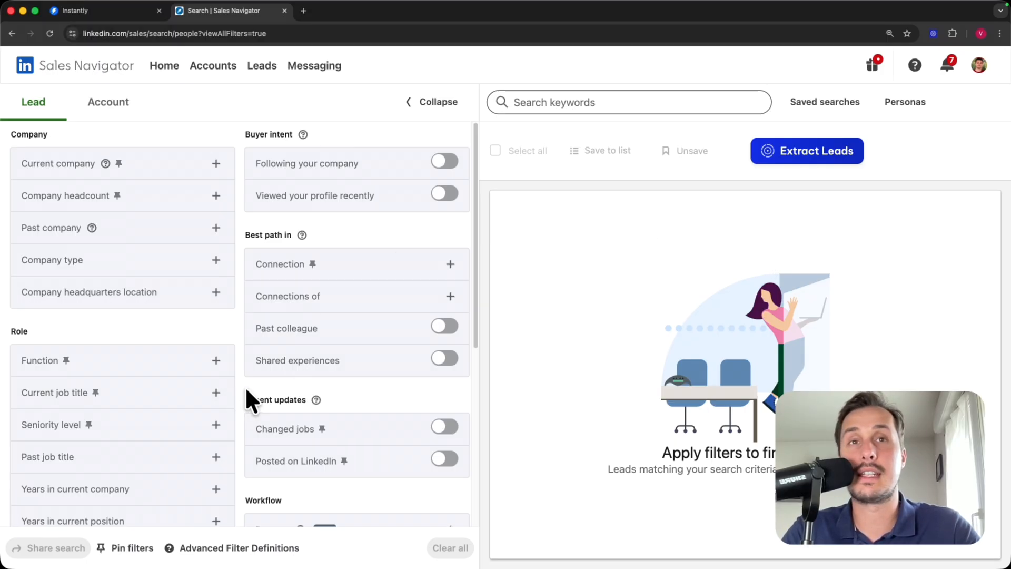
left_click(215, 392)
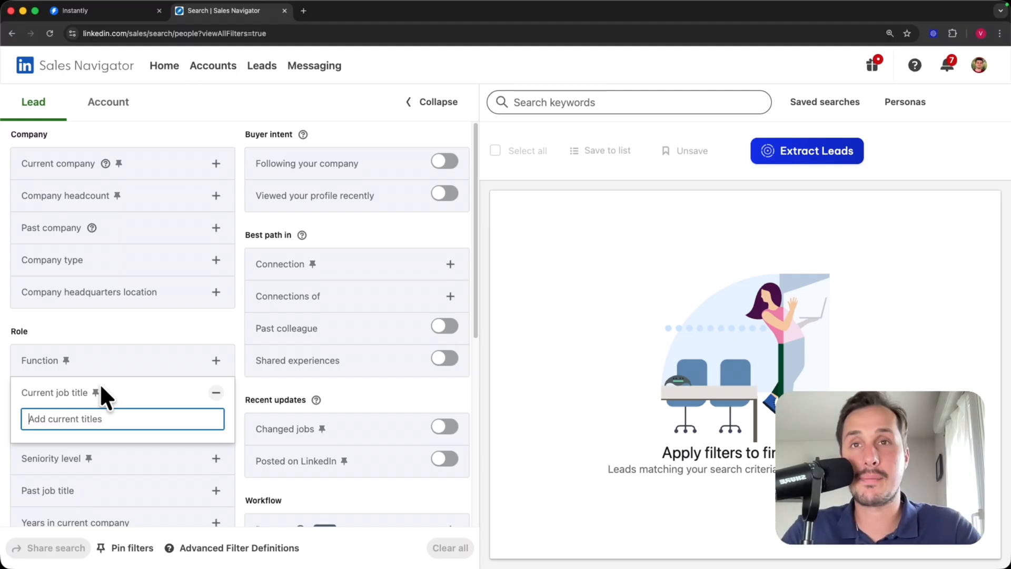
scroll(374, 379, "down", 5)
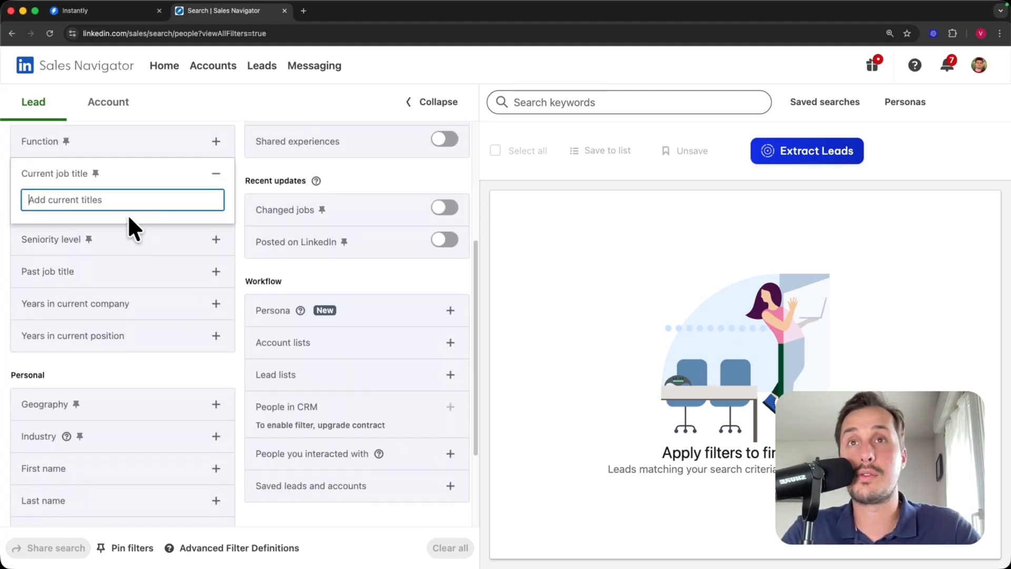
scroll(79, 242, "up", 2)
type("\"h")
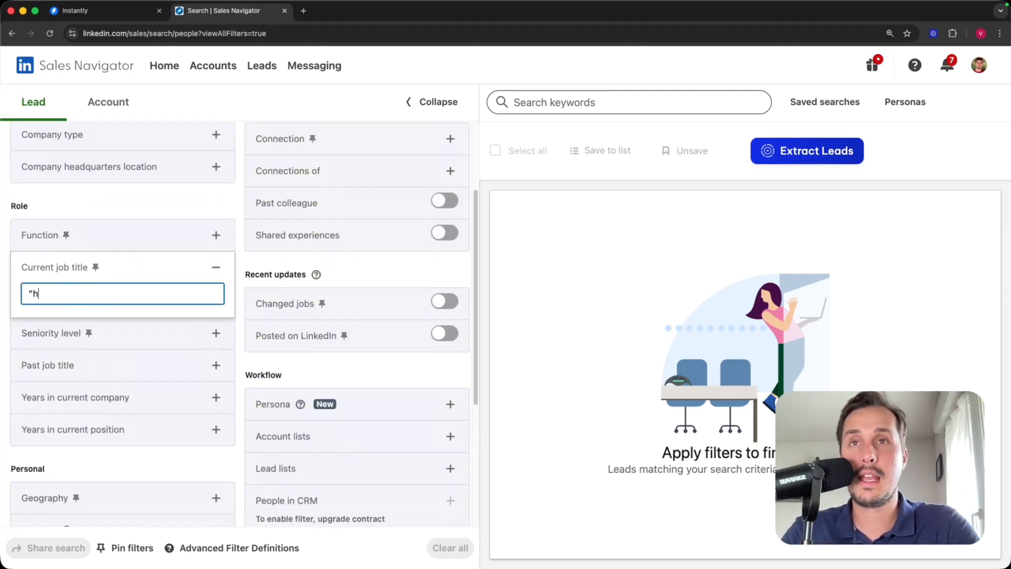
type("ead of marketing\"")
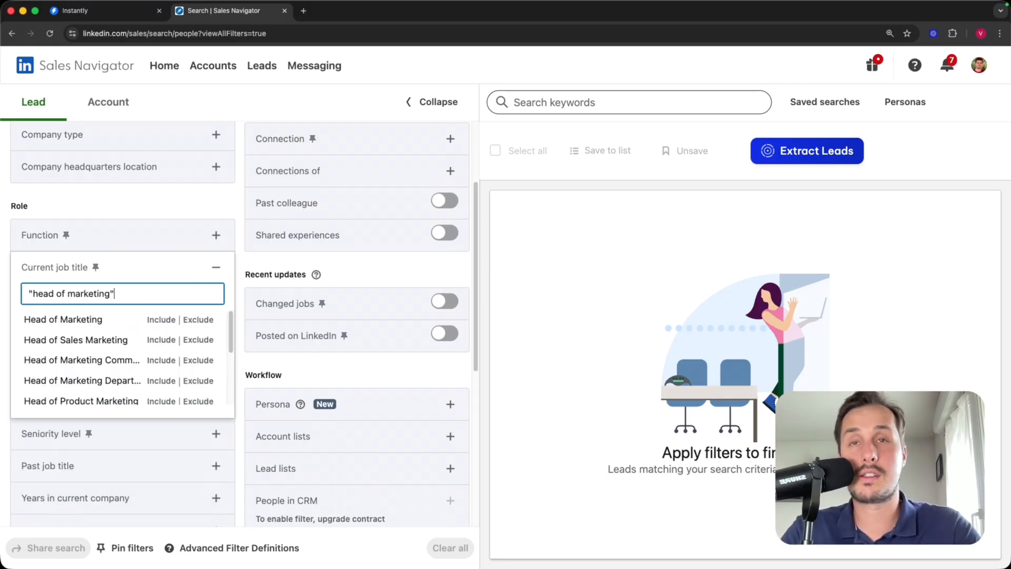
key("Return")
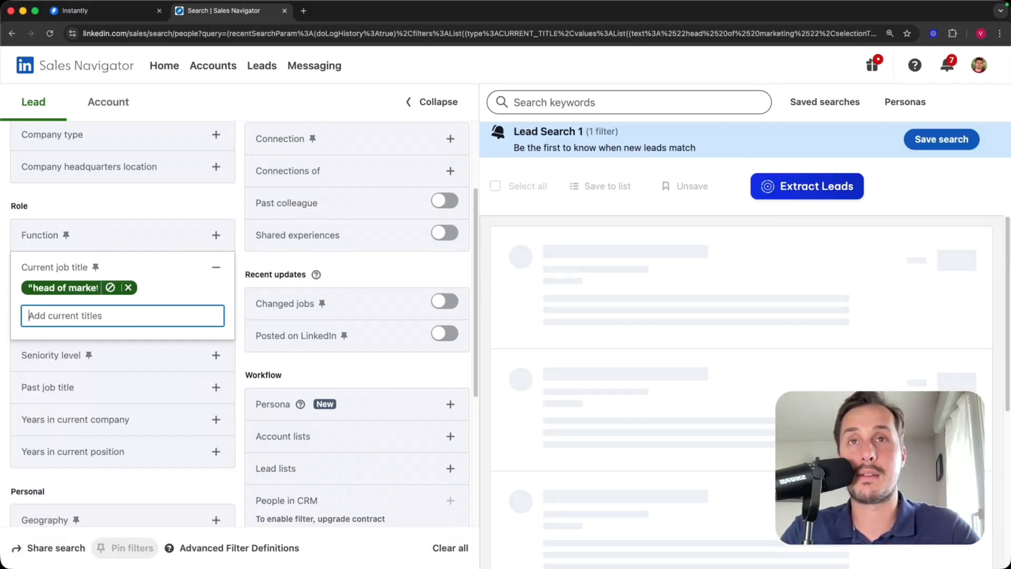
scroll(90, 311, "up", 3)
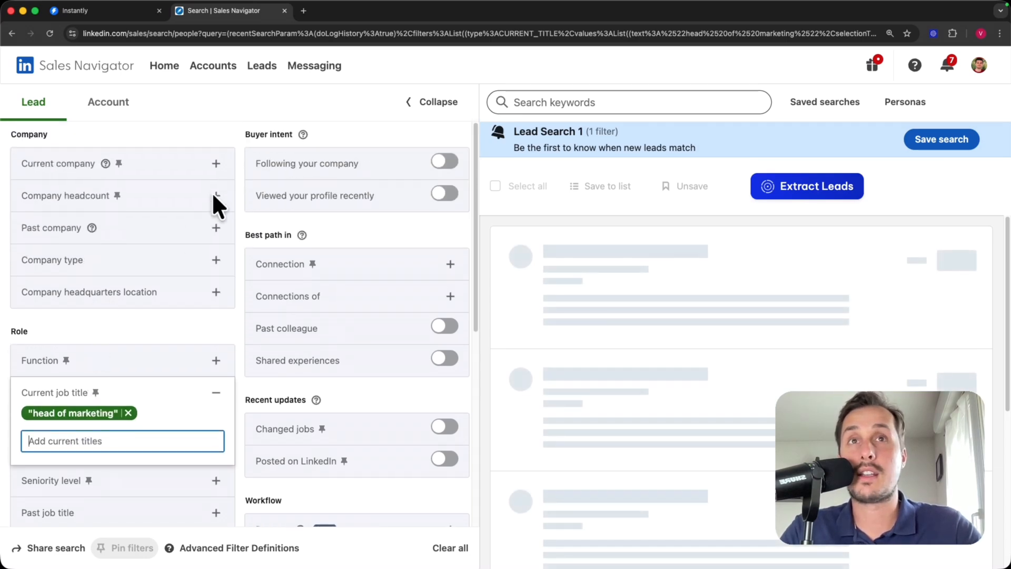
left_click(216, 217)
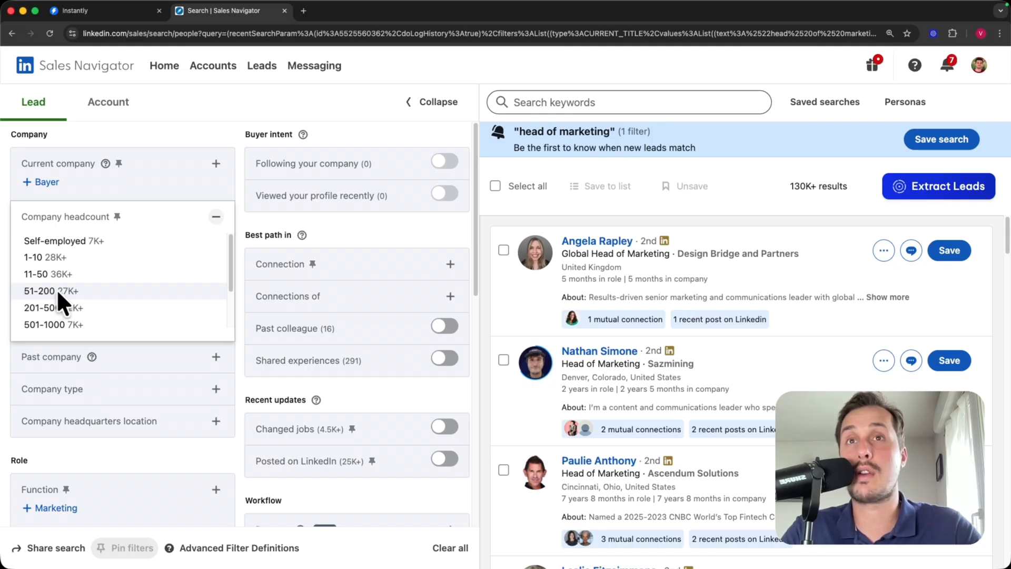
- Limit the leads to companies with 51-200 employees
left_click(134, 289)
scroll(226, 267, "down", 10)
scroll(227, 270, "down", 1)
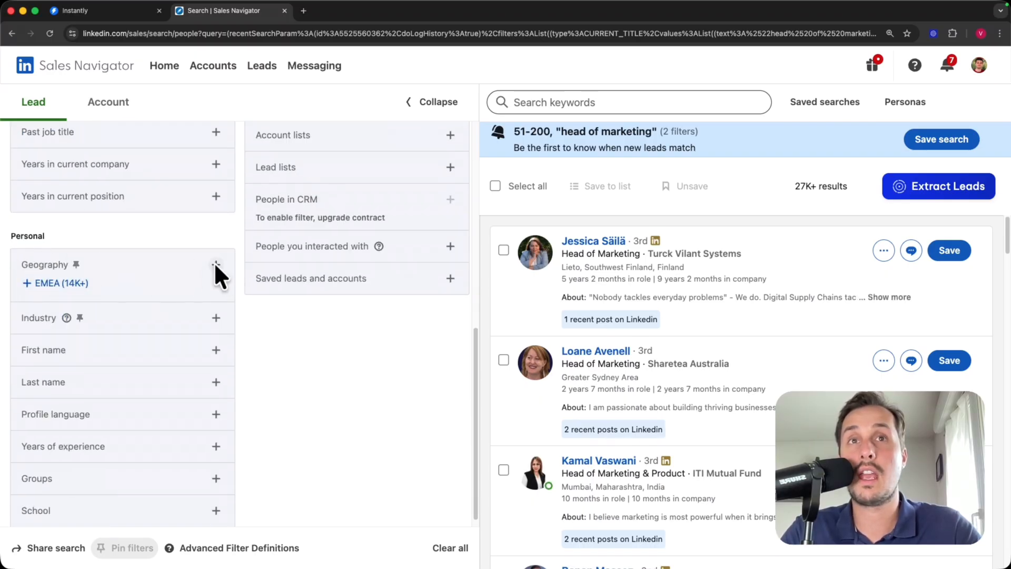
- Include United States as the geography and review the resulting 2K+ leads
left_click(216, 264)
type("us")
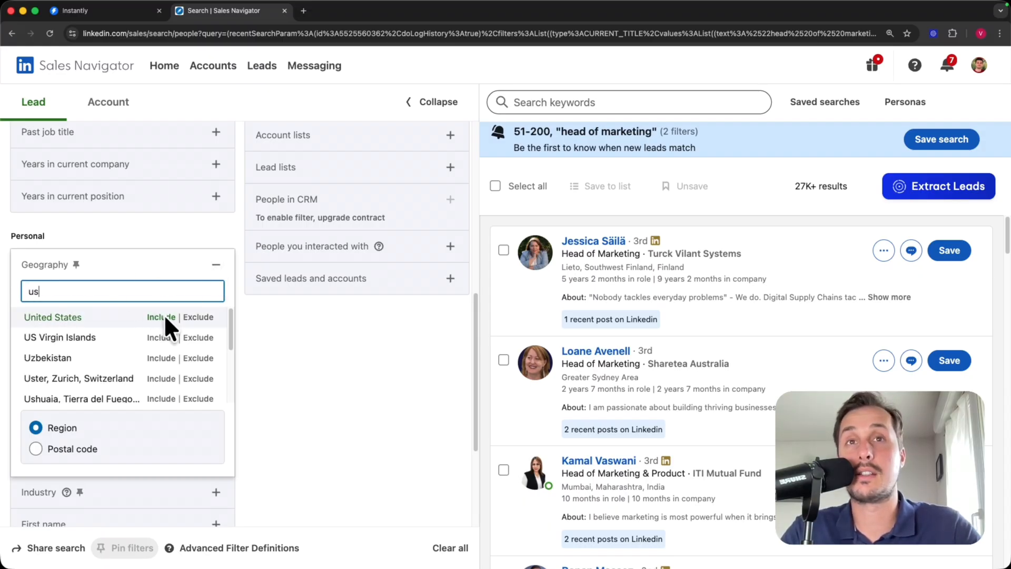
left_click(163, 316)
scroll(626, 263, "down", 5)
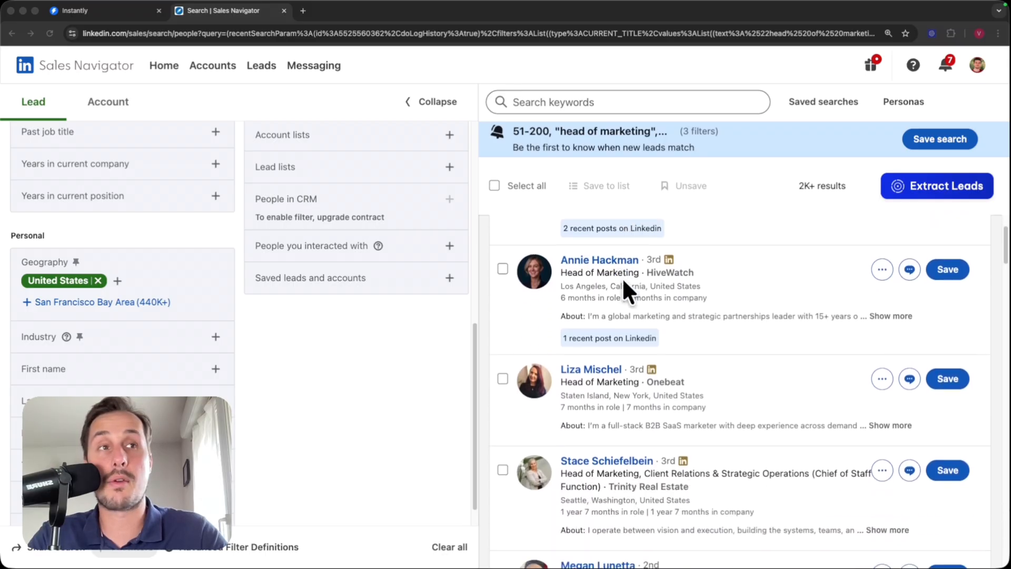
scroll(579, 289, "up", 5)
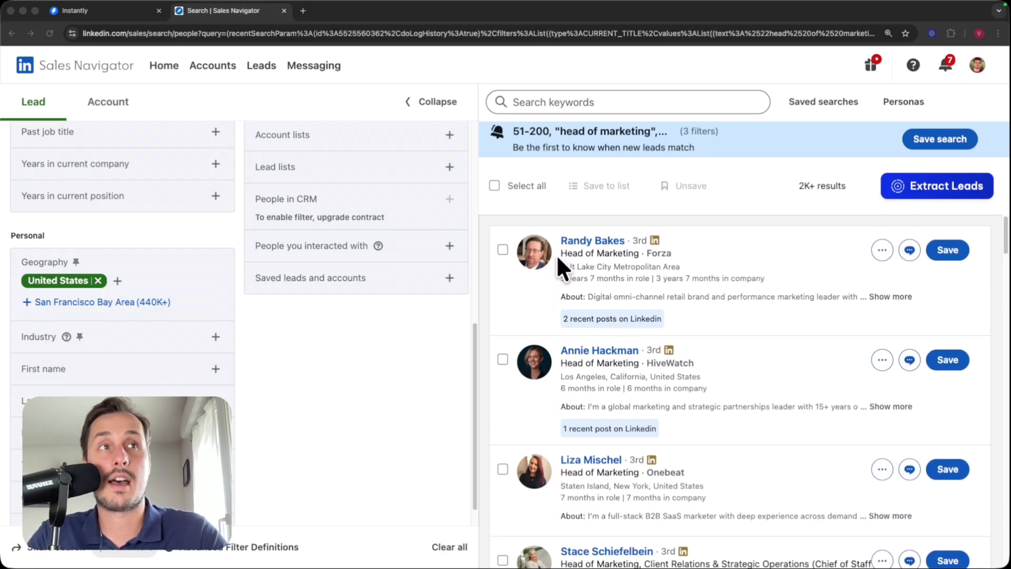
scroll(619, 280, "down", 3)
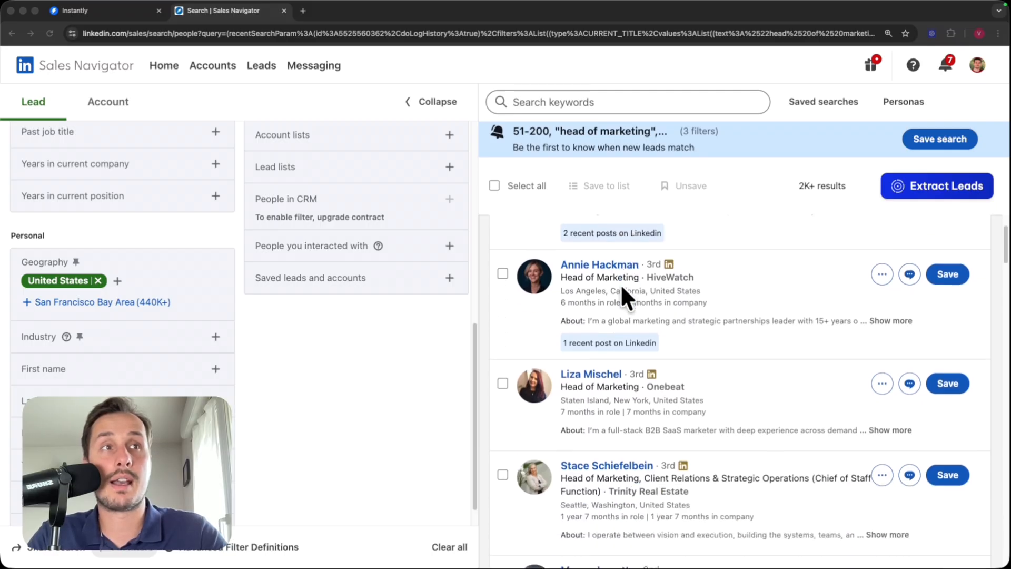
scroll(626, 316, "down", 3)
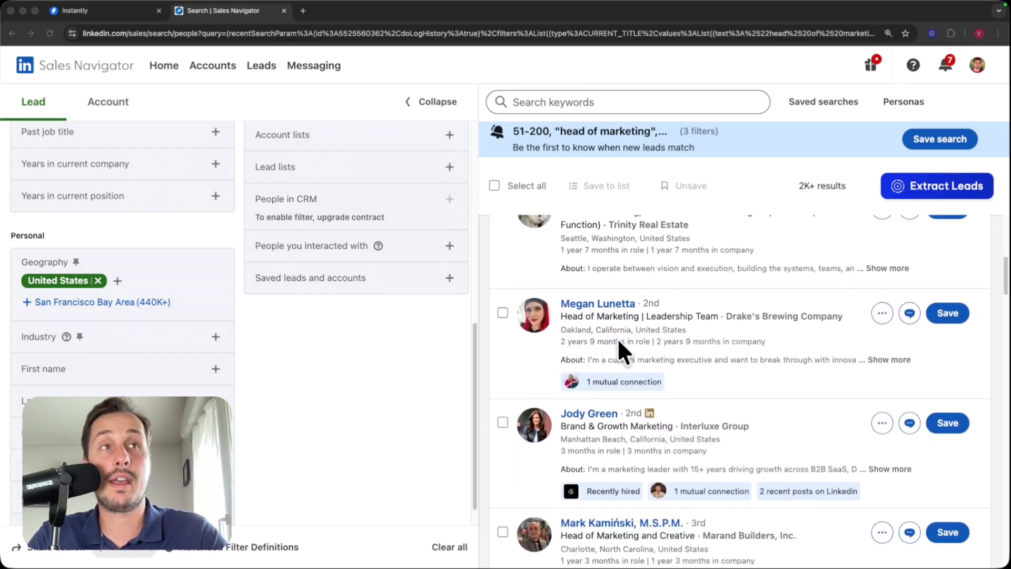
scroll(274, 337, "up", 4)
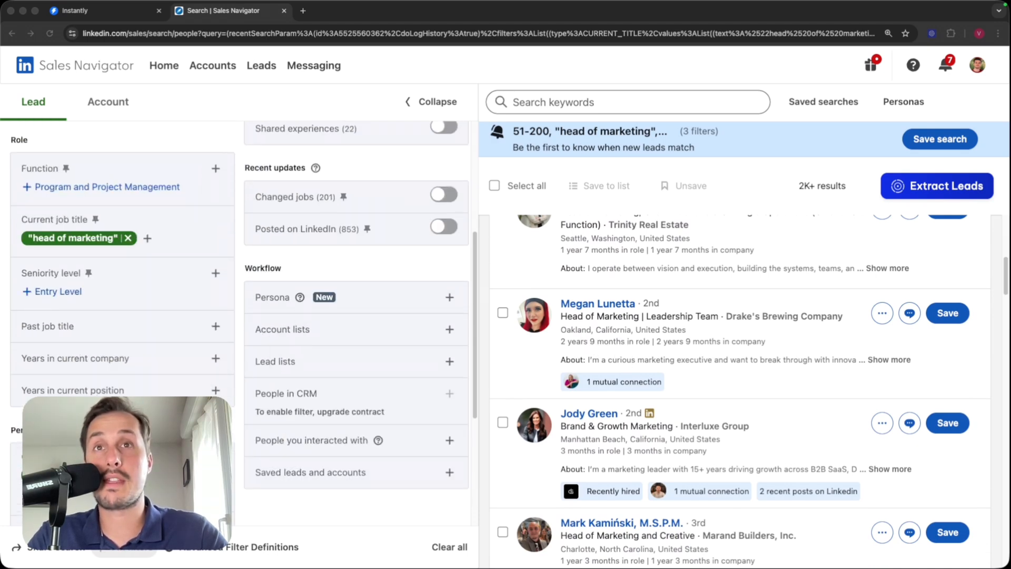
scroll(42, 266, "up", 5)
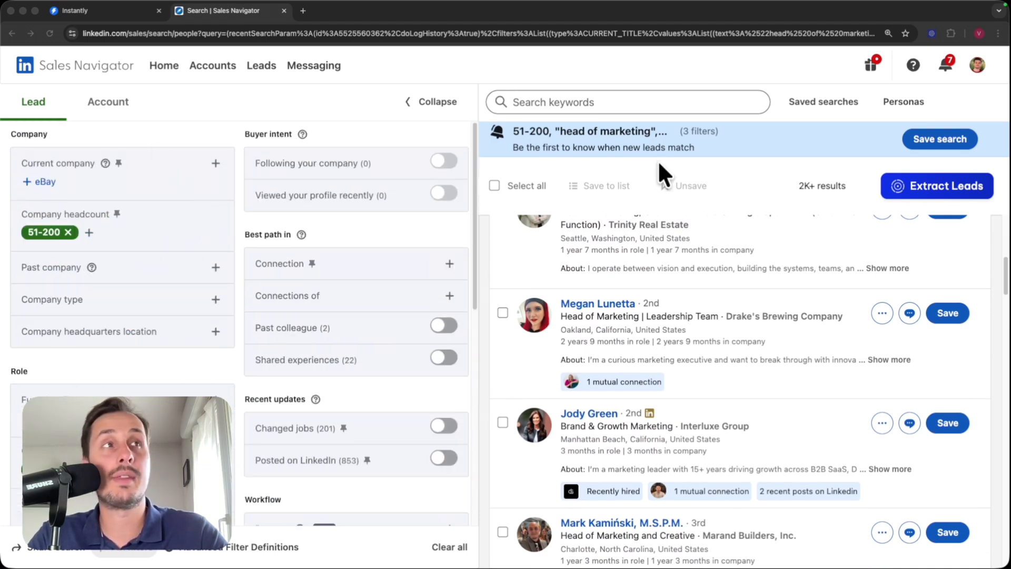
left_click_drag(813, 185, 816, 196)
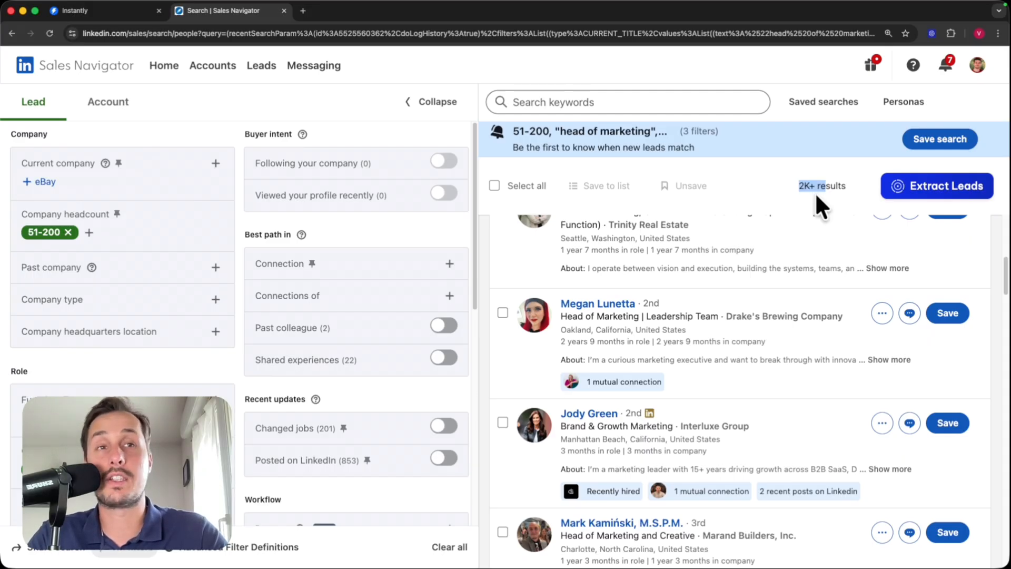
scroll(694, 366, "up", 5)
scroll(668, 371, "down", 10)
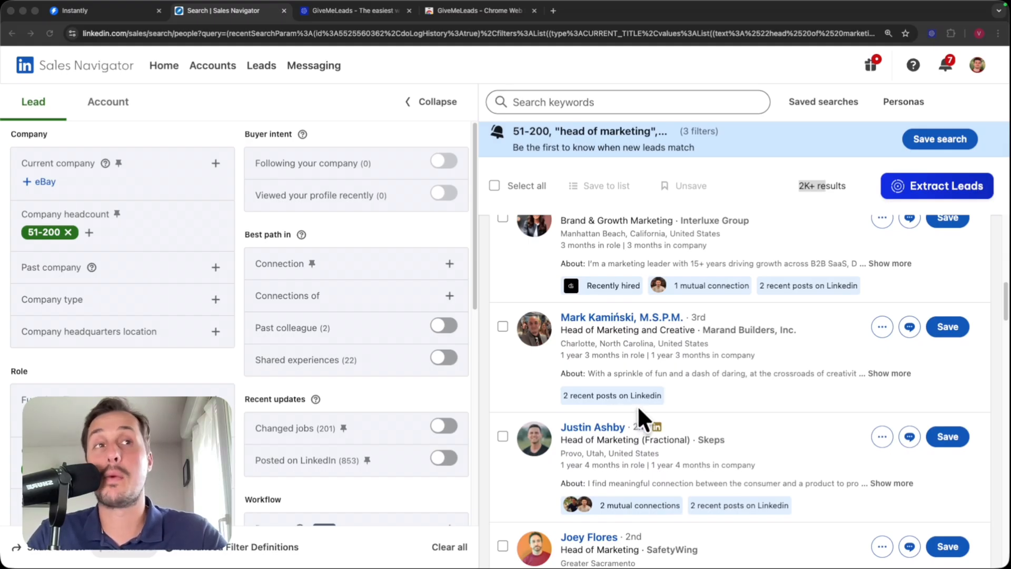
scroll(652, 408, "down", 5)
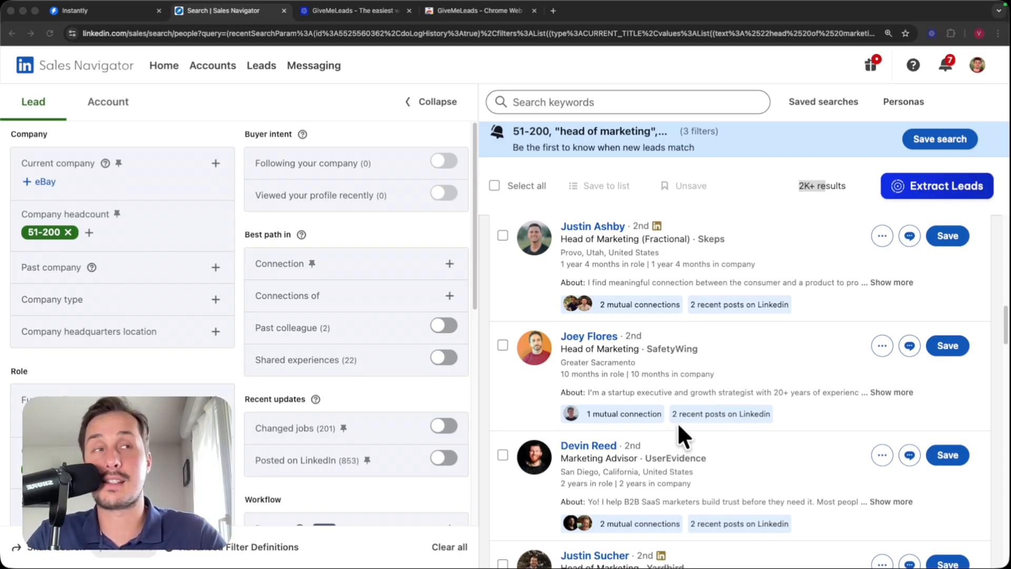
- Look over the GiveMeLeads website and start a free account sign-up
left_click(362, 8)
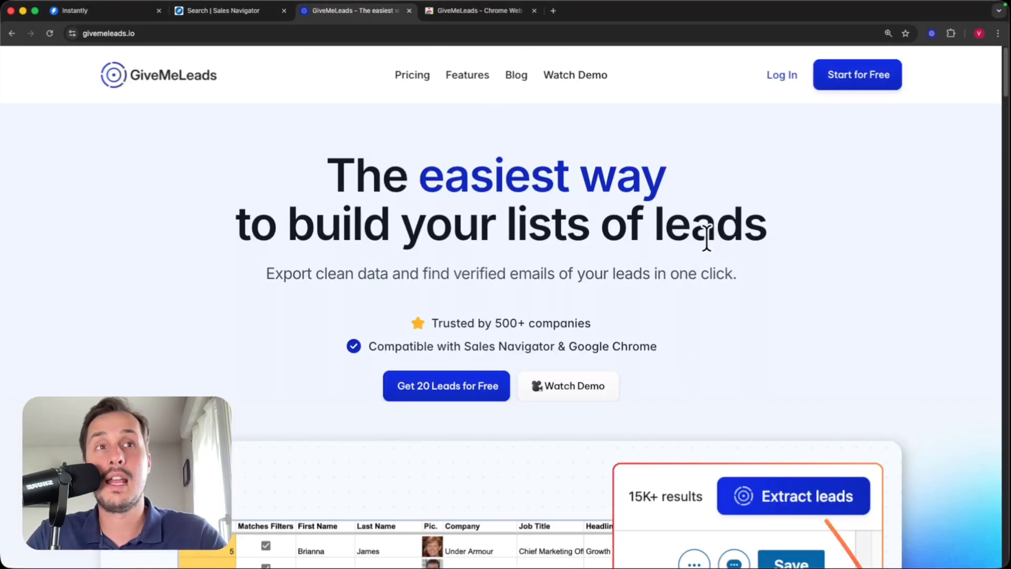
left_click(257, 13)
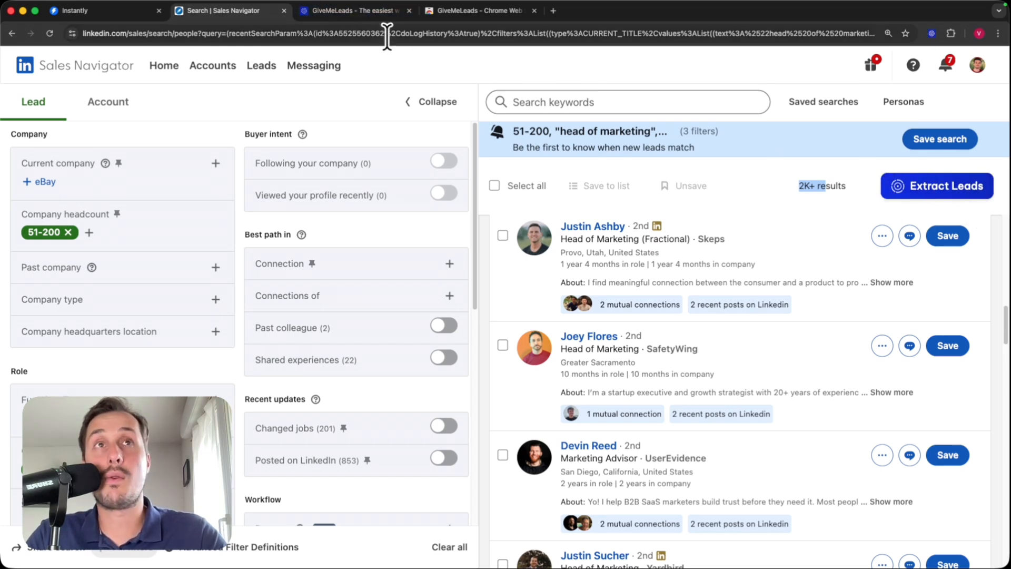
left_click(387, 11)
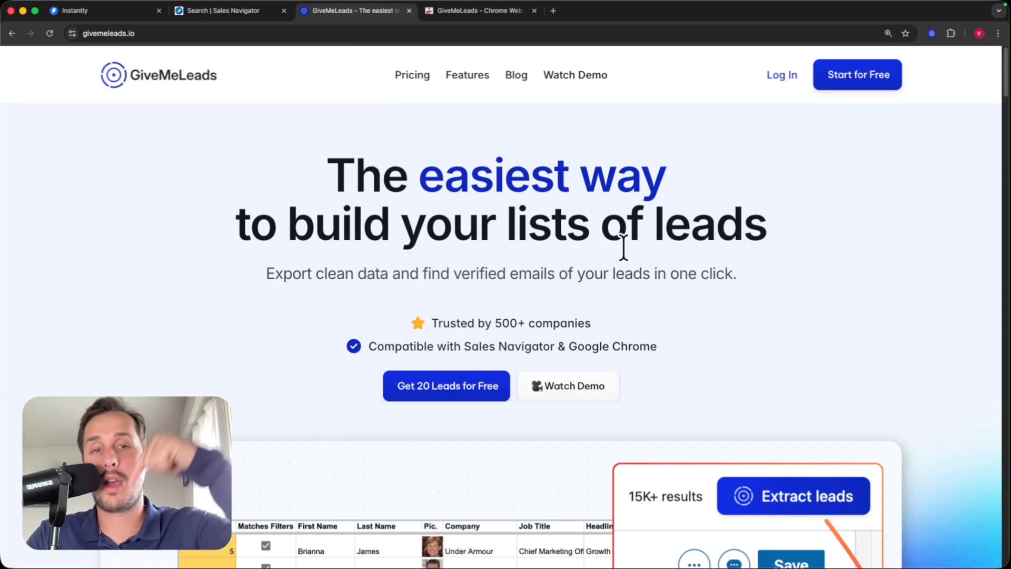
left_click(840, 77)
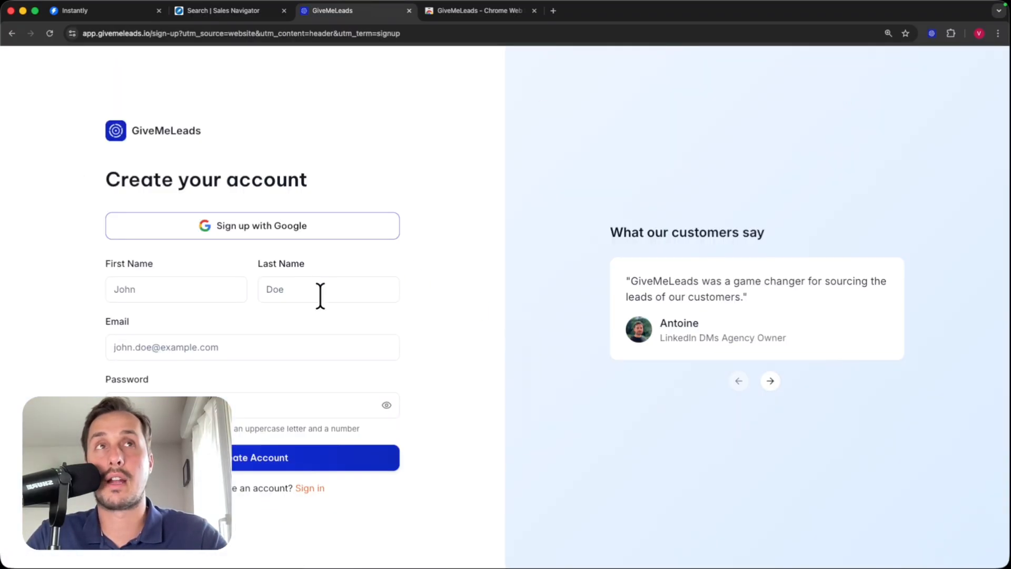
- Install the GiveMeLeads extension from its Chrome Web Store page
left_click(494, 9)
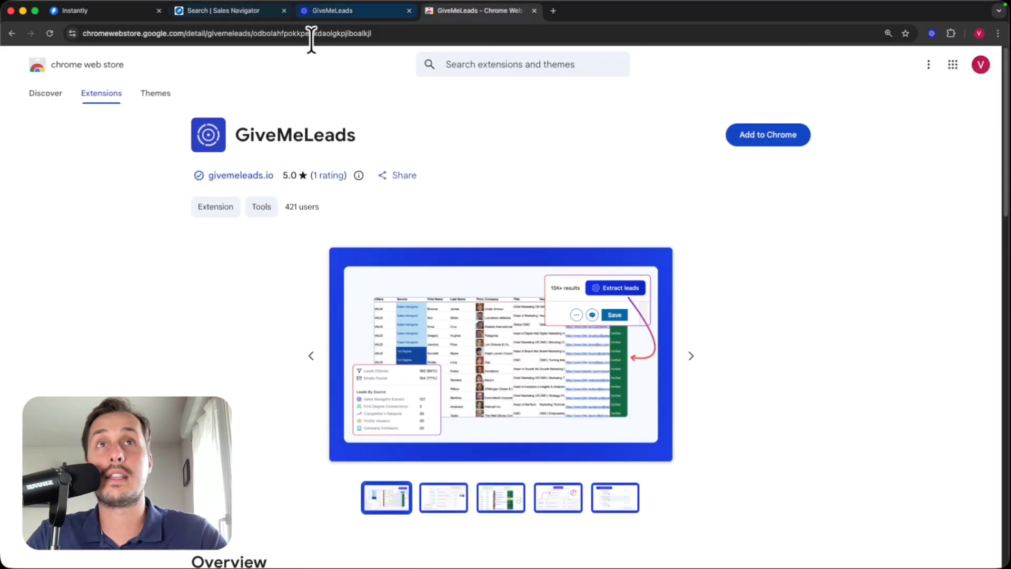
left_click(203, 10)
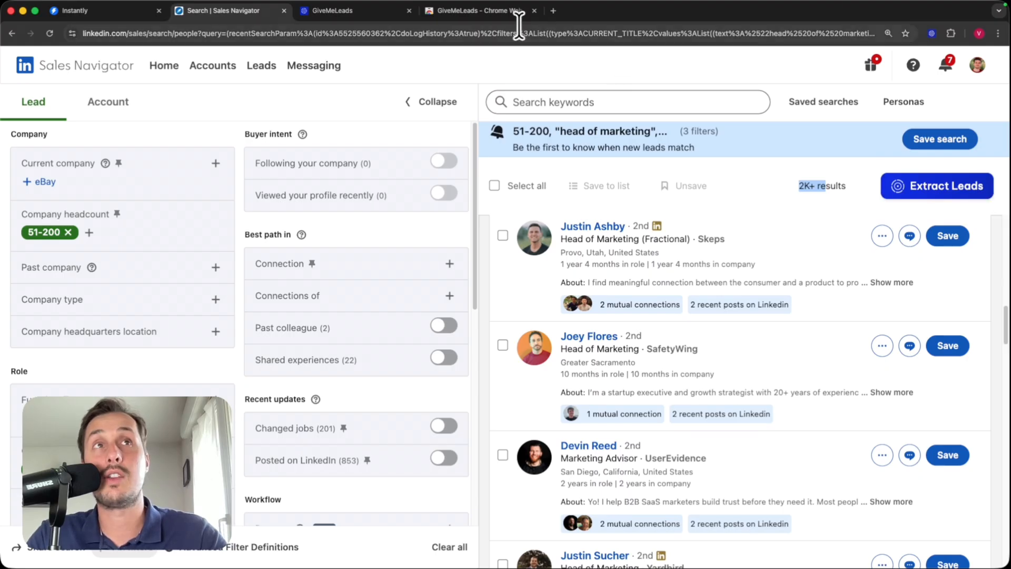
left_click(476, 11)
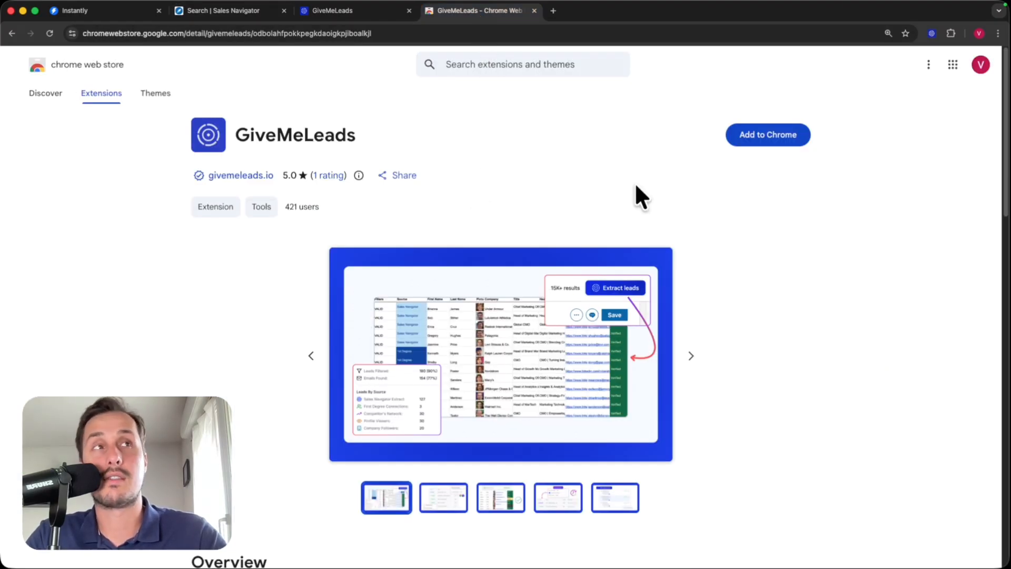
left_click(759, 137)
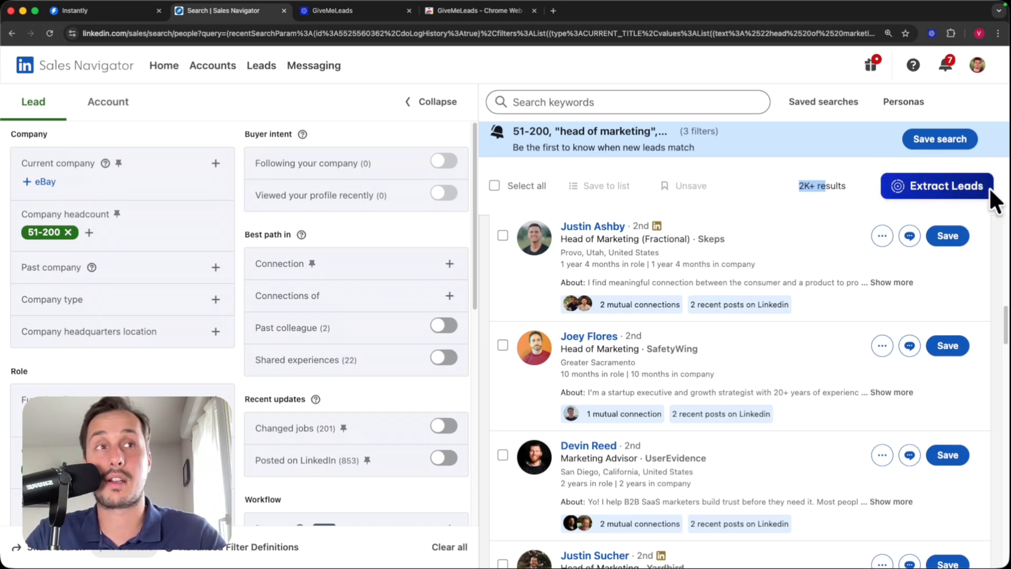
scroll(687, 303, "down", 2)
scroll(631, 300, "down", 5)
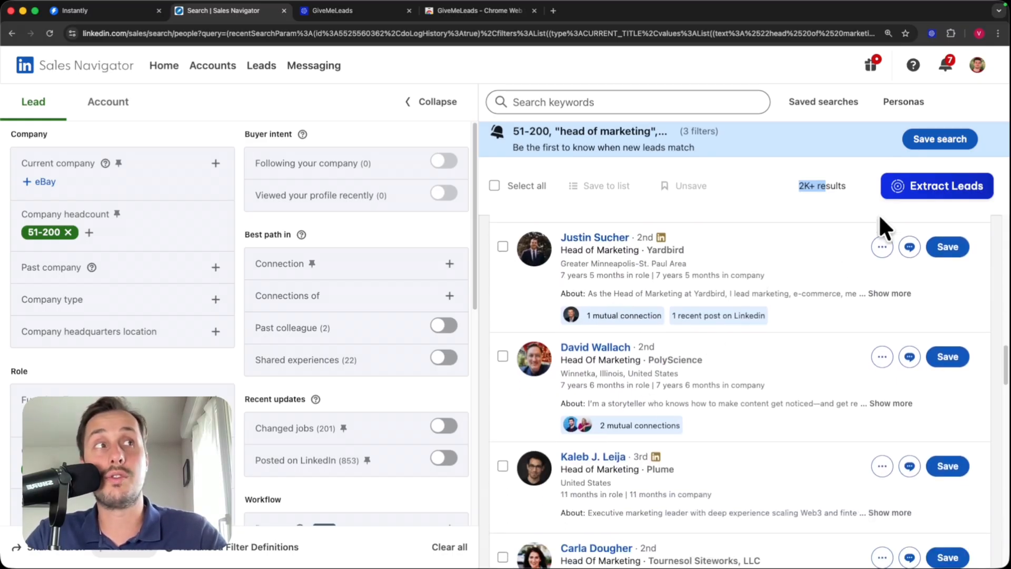
- Export 100 leads instead of 2500, with Find emails left on
left_click(907, 196)
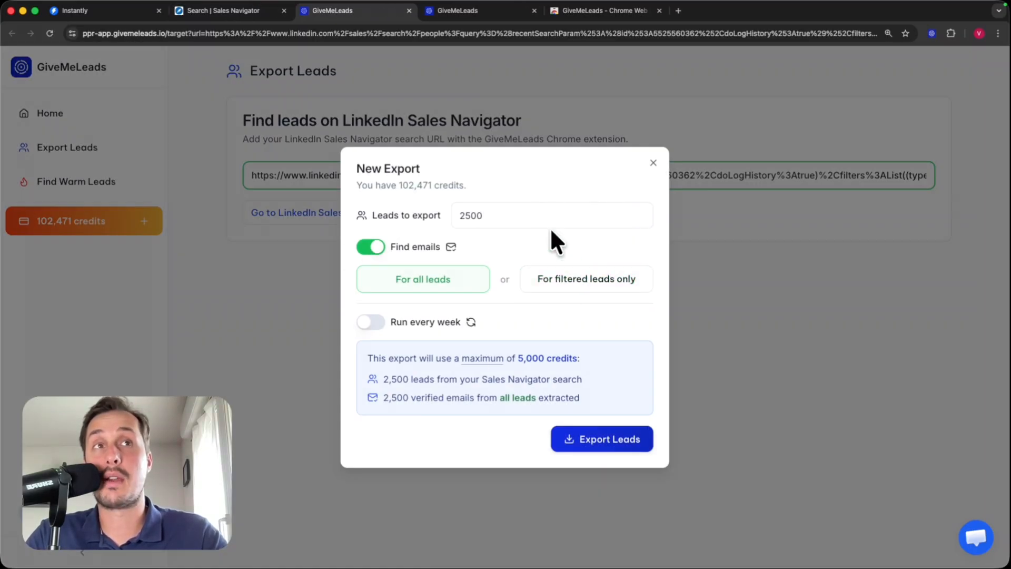
left_click_drag(521, 216, 424, 208)
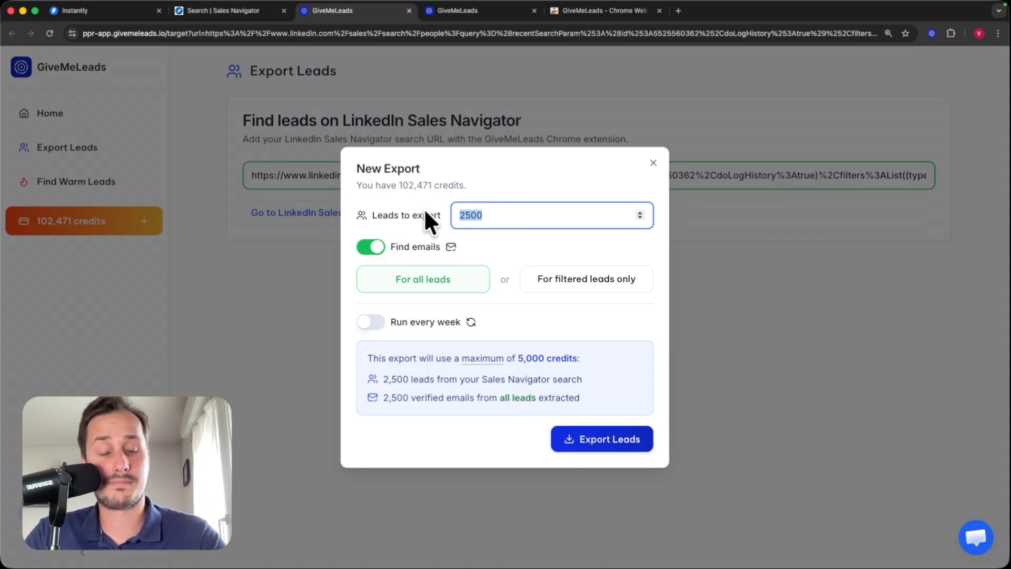
type("100")
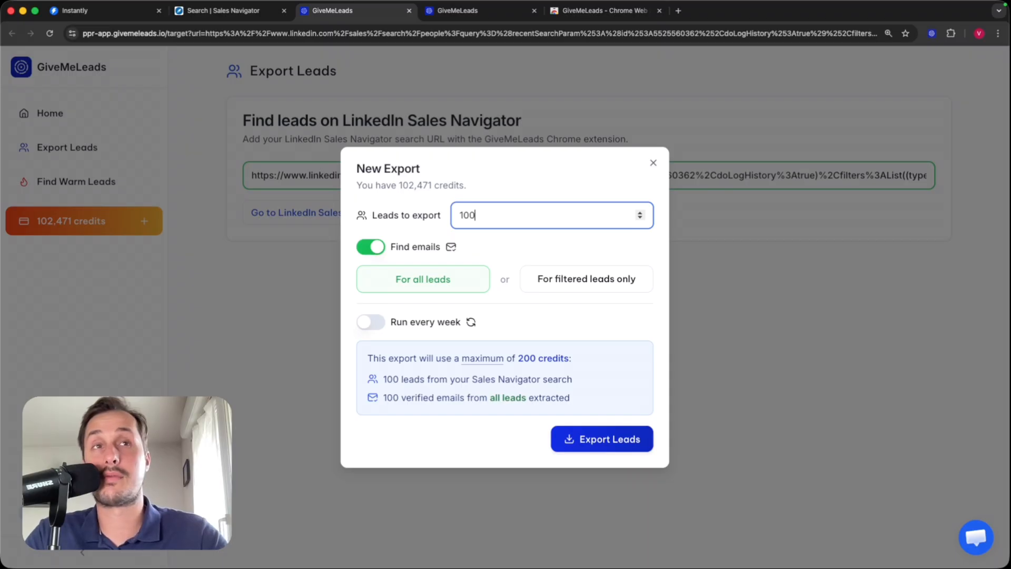
left_click(375, 247)
left_click(368, 250)
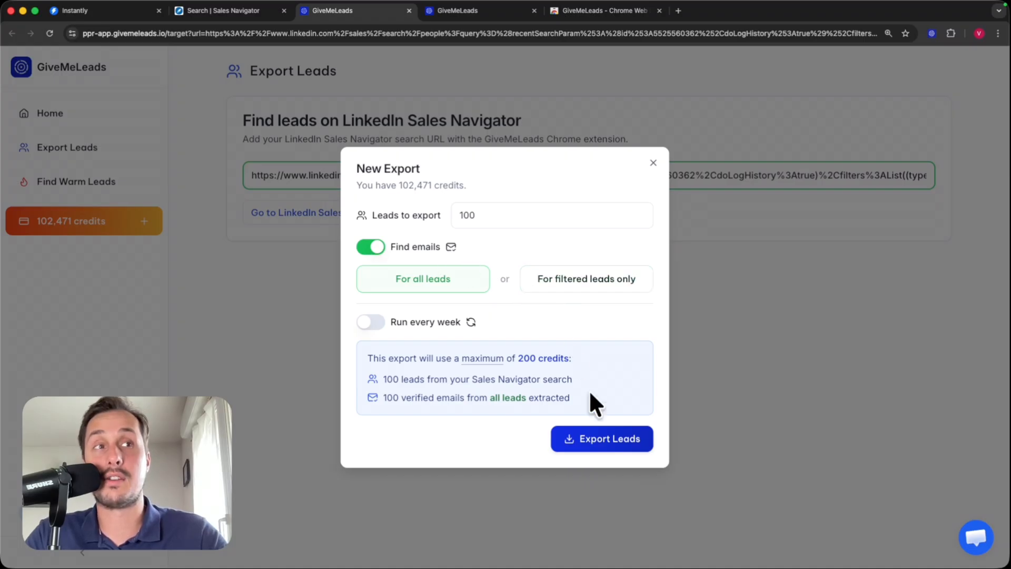
left_click(598, 441)
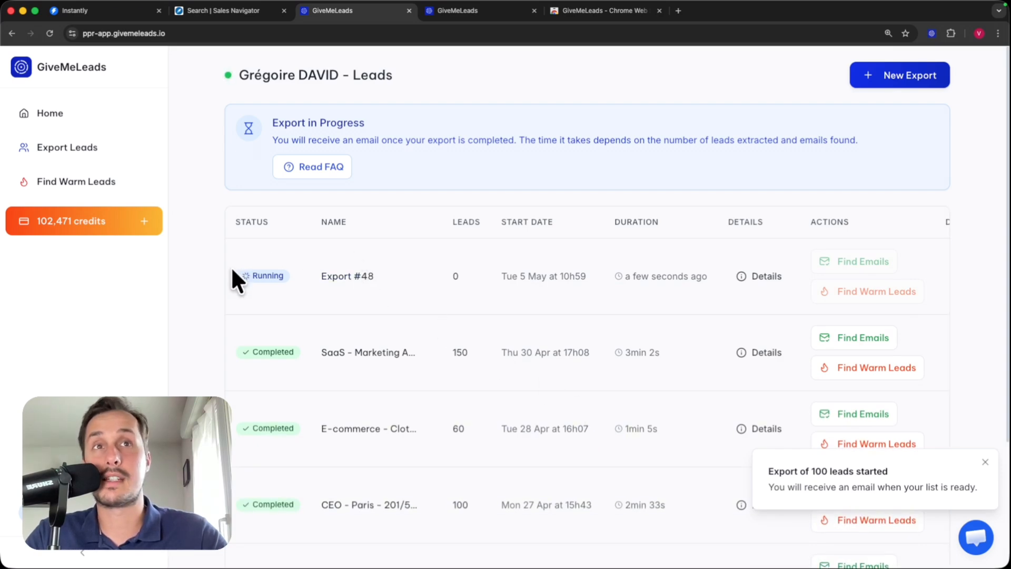
- Rename Export #48 to 'Head of Marketing - US - SMB' and download it as CSV
left_click(368, 276)
left_click_drag(388, 276, 290, 266)
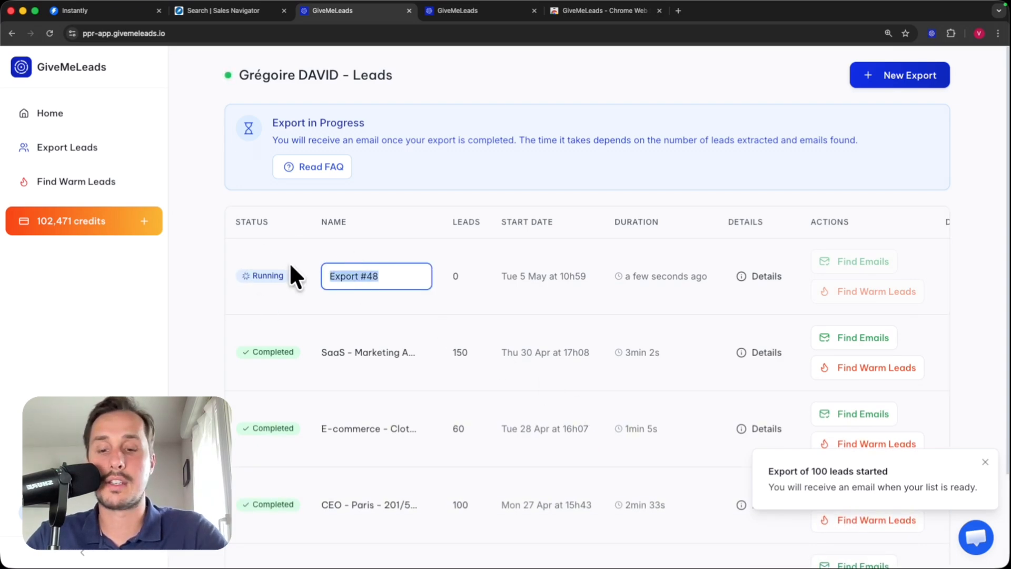
type("Head of Market")
type("ing - US")
type(" - SMB")
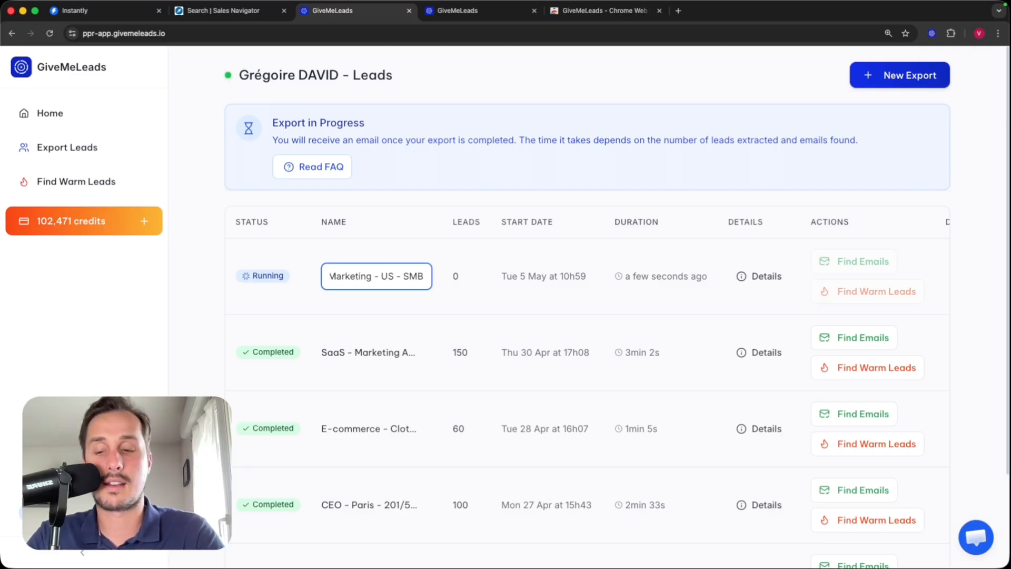
key("Return")
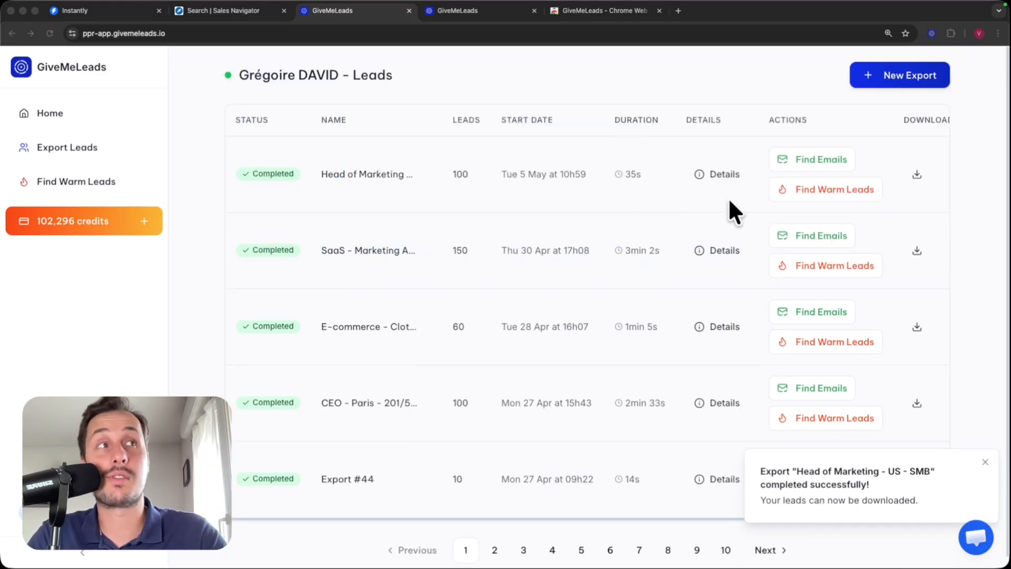
left_click(917, 174)
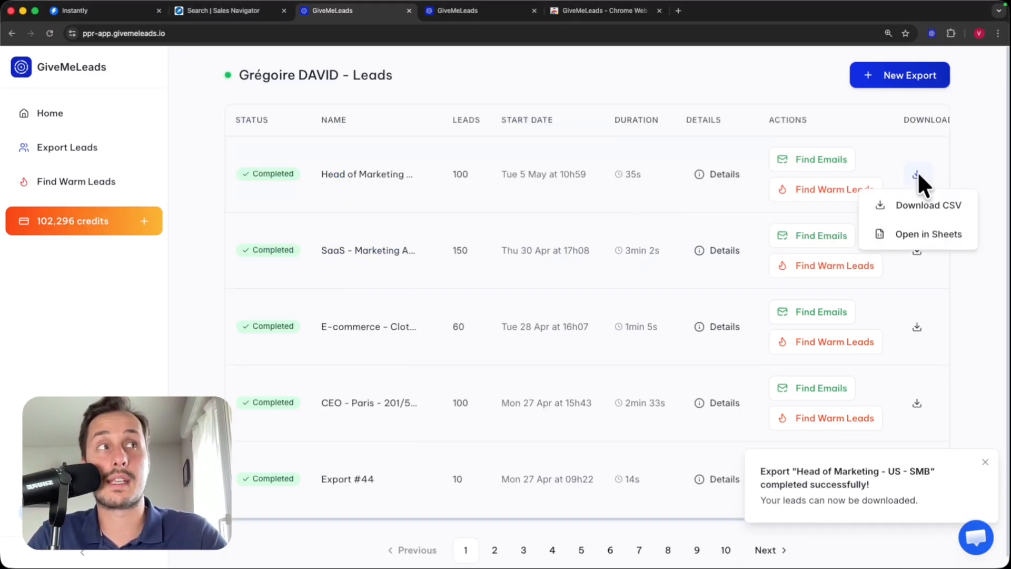
left_click(942, 206)
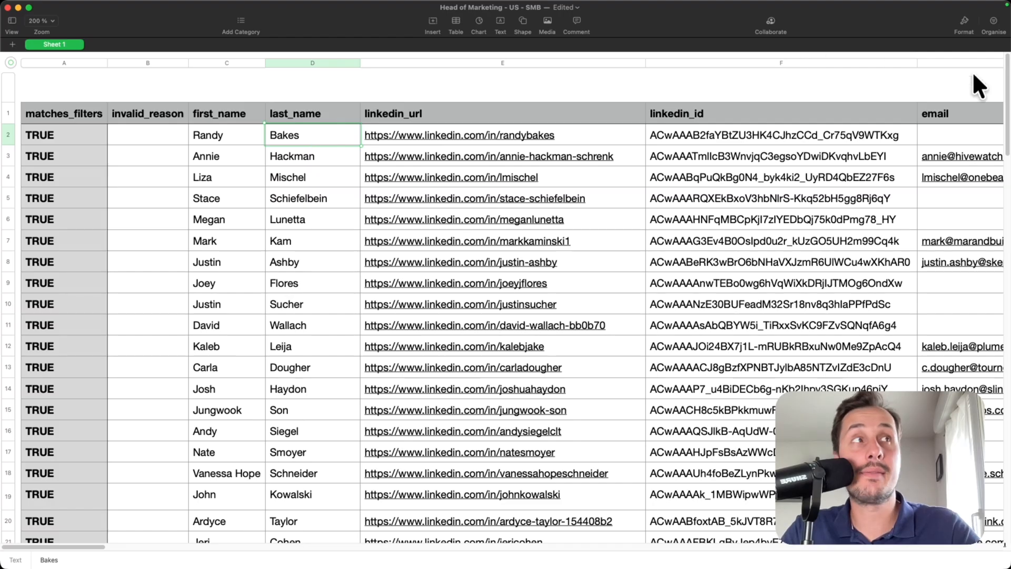
left_click_drag(1006, 92, 969, 377)
scroll(968, 375, "down", 10)
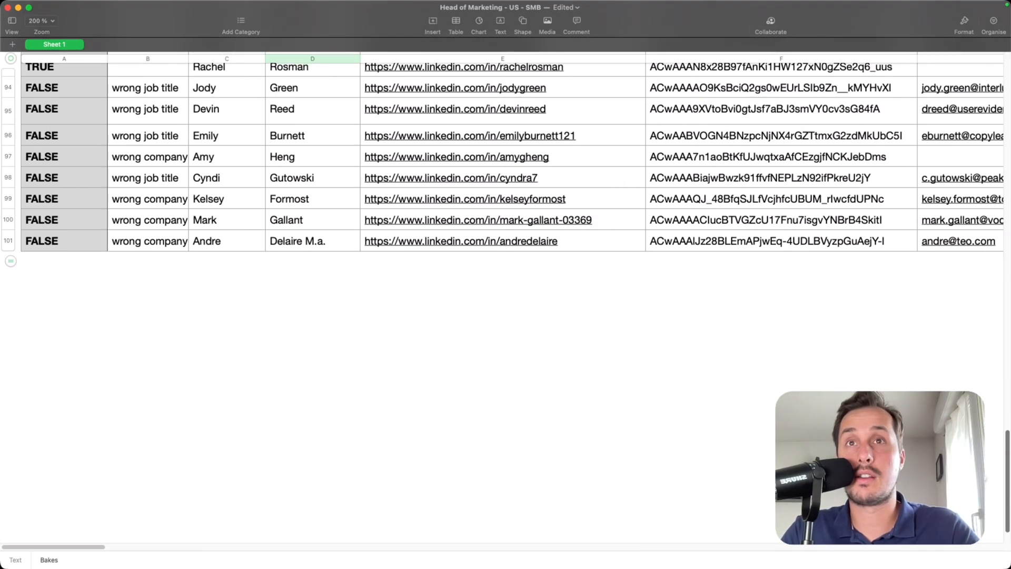
left_click(52, 243)
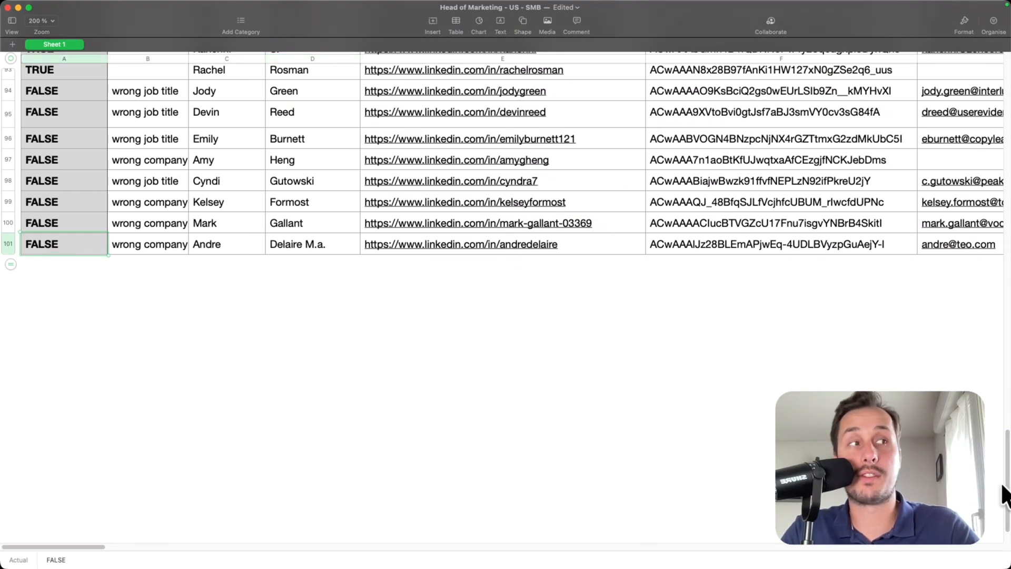
left_click_drag(1002, 485, 980, 61)
left_click(202, 120)
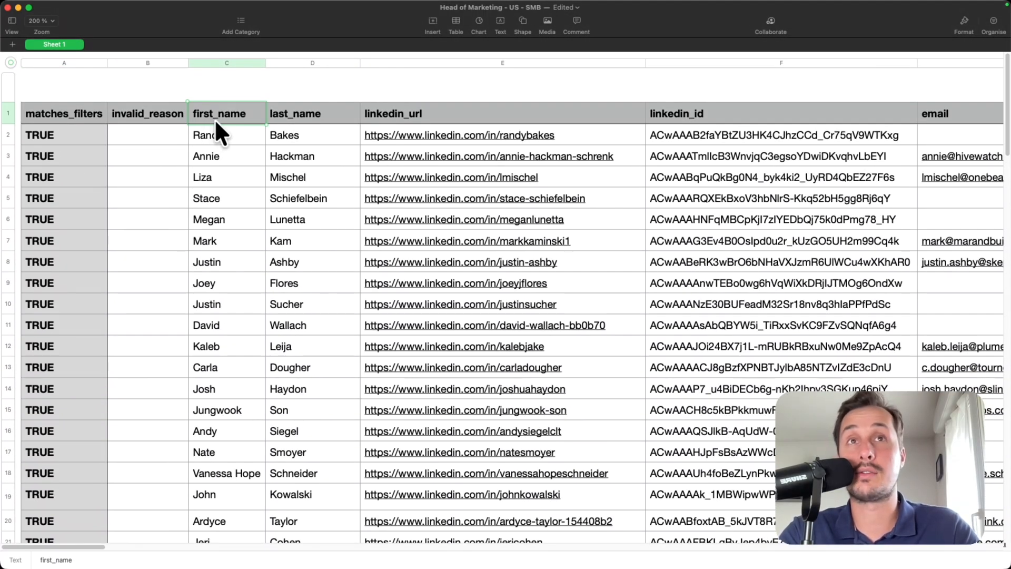
scroll(245, 119, "right", 2)
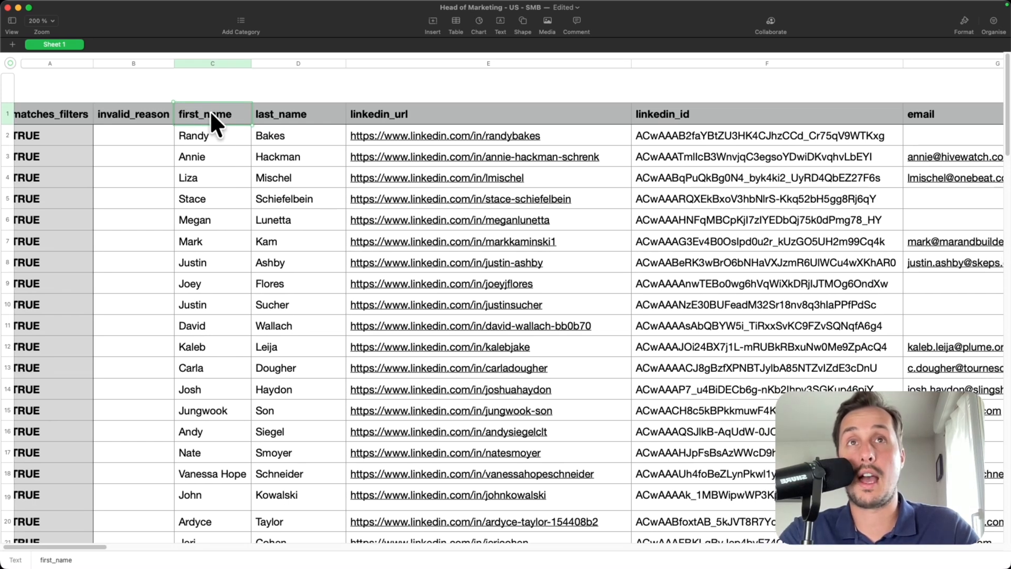
scroll(211, 114, "right", 2)
left_click(242, 114)
scroll(269, 115, "right", 3)
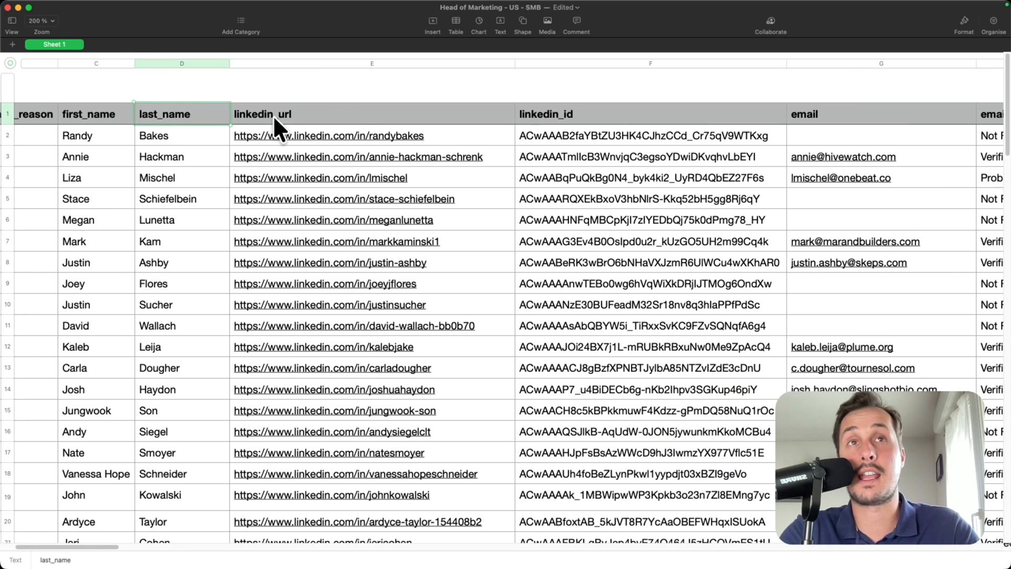
left_click(277, 113)
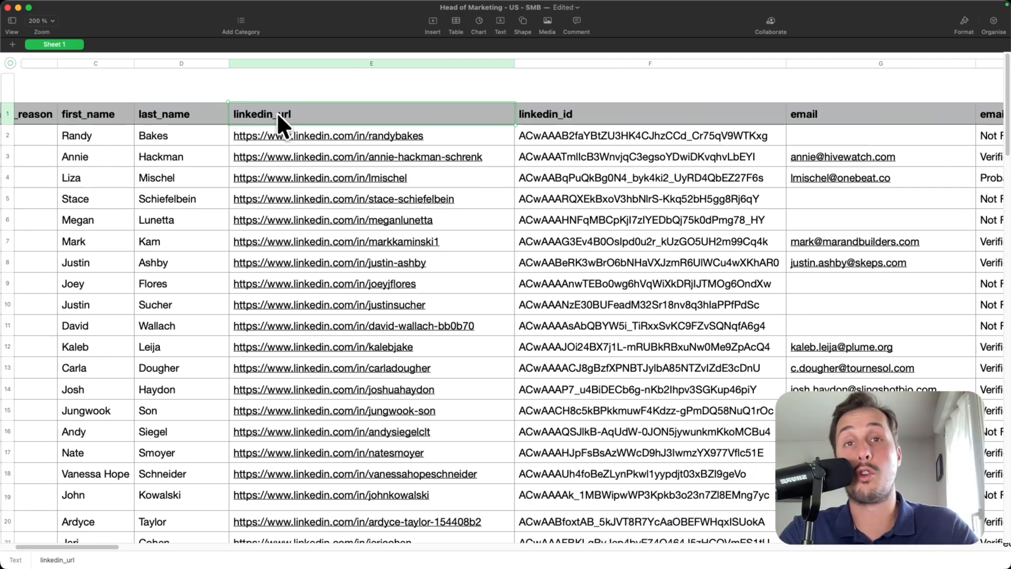
scroll(276, 112, "right", 10)
scroll(319, 115, "right", 2)
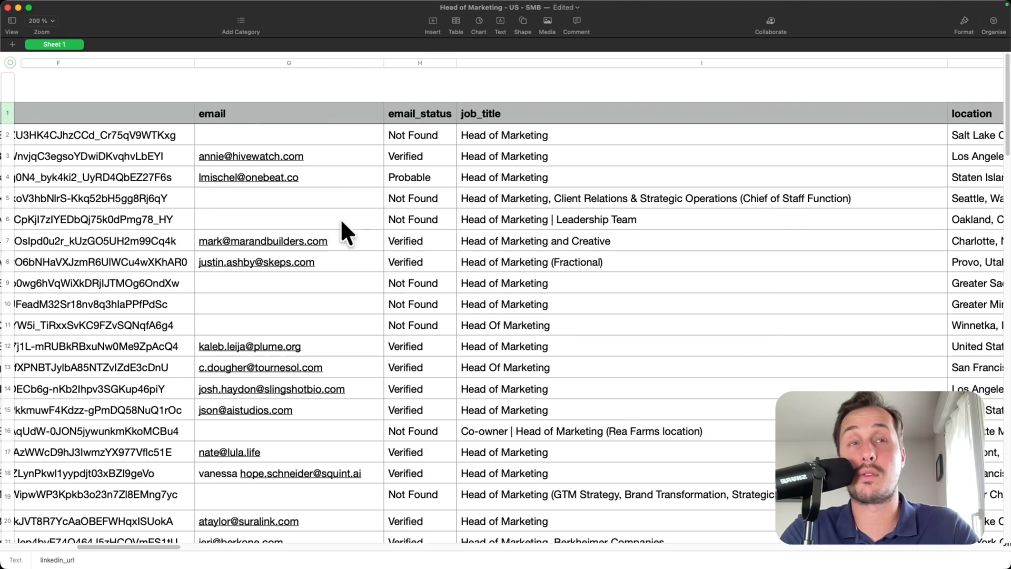
scroll(375, 155, "right", 4)
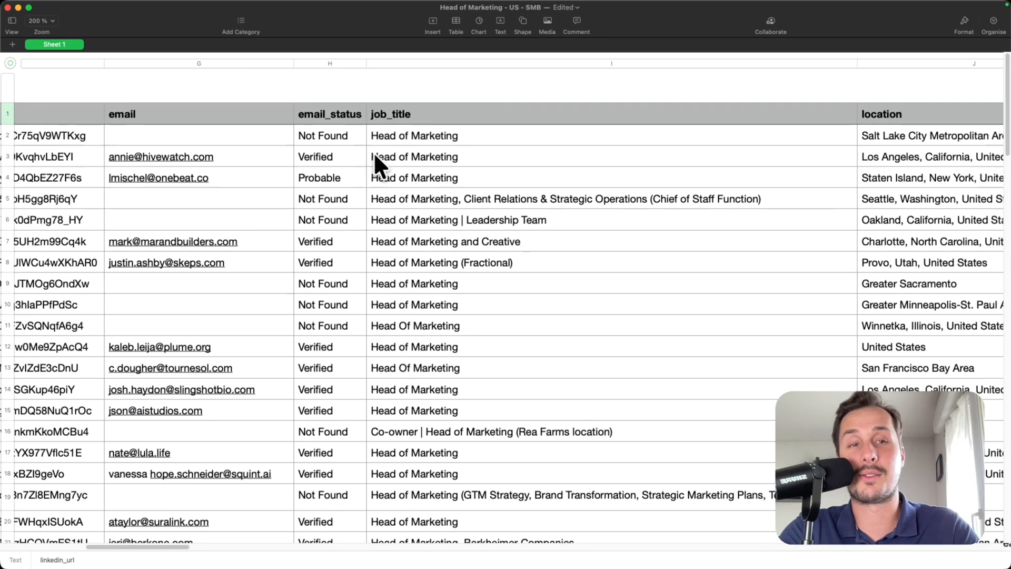
scroll(296, 128, "right", 20)
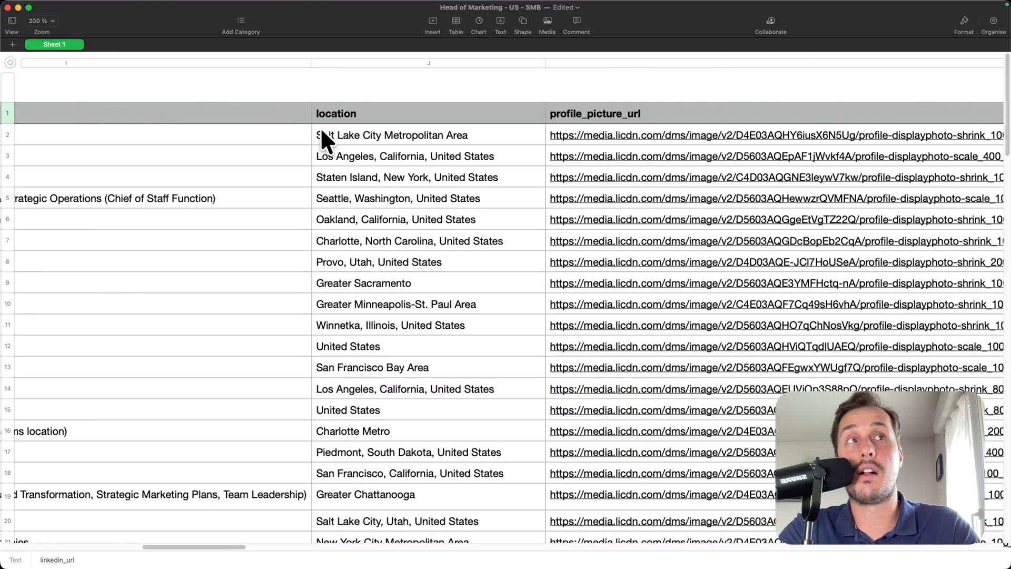
scroll(323, 132, "right", 20)
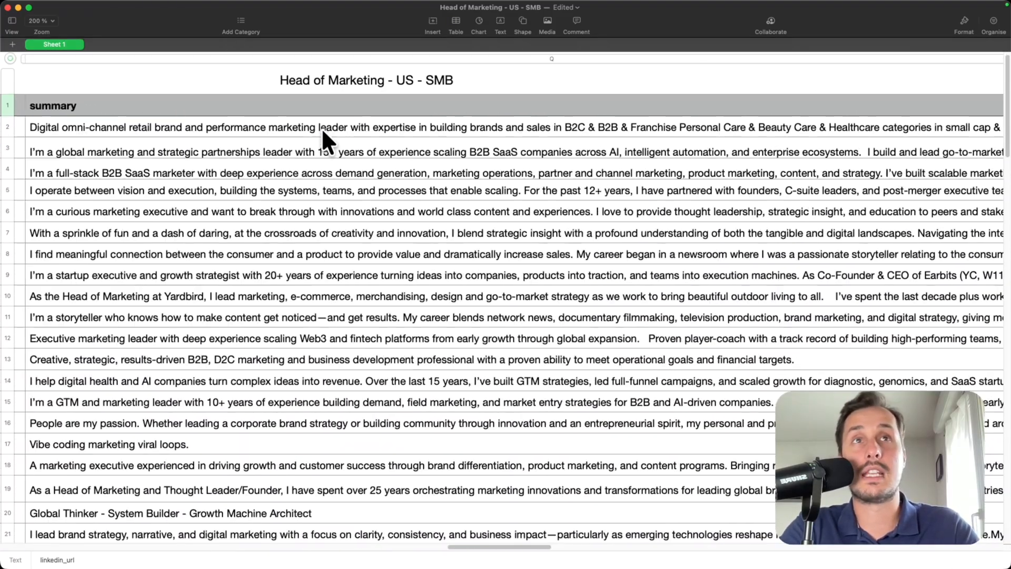
scroll(324, 137, "right", 5)
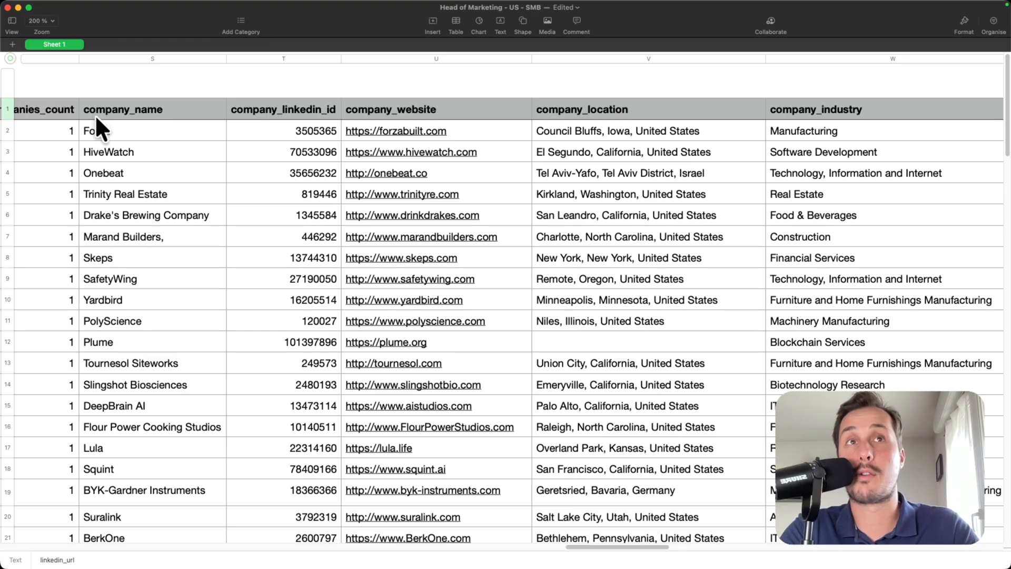
scroll(369, 116, "right", 5)
scroll(306, 109, "right", 5)
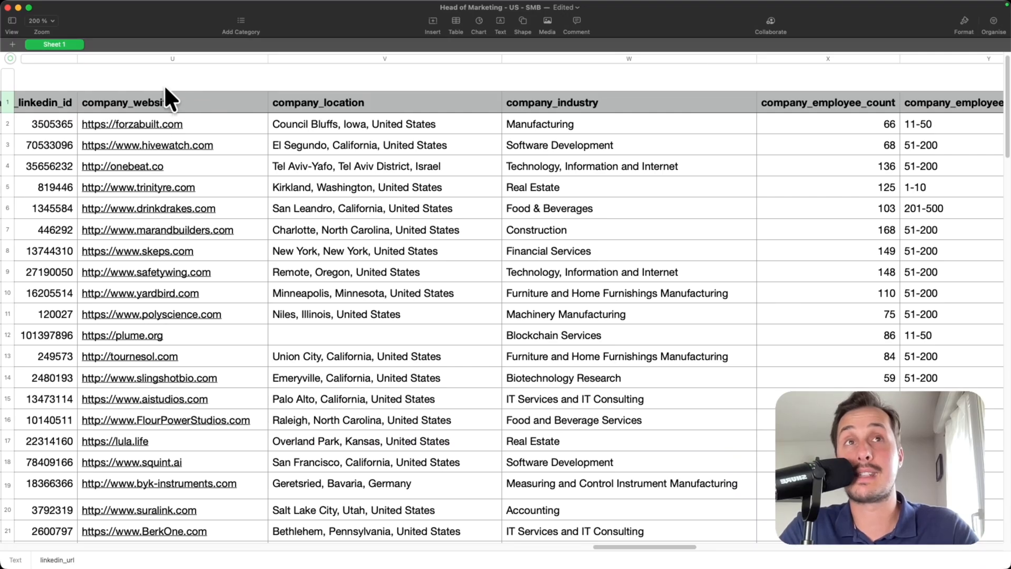
scroll(295, 111, "right", 2)
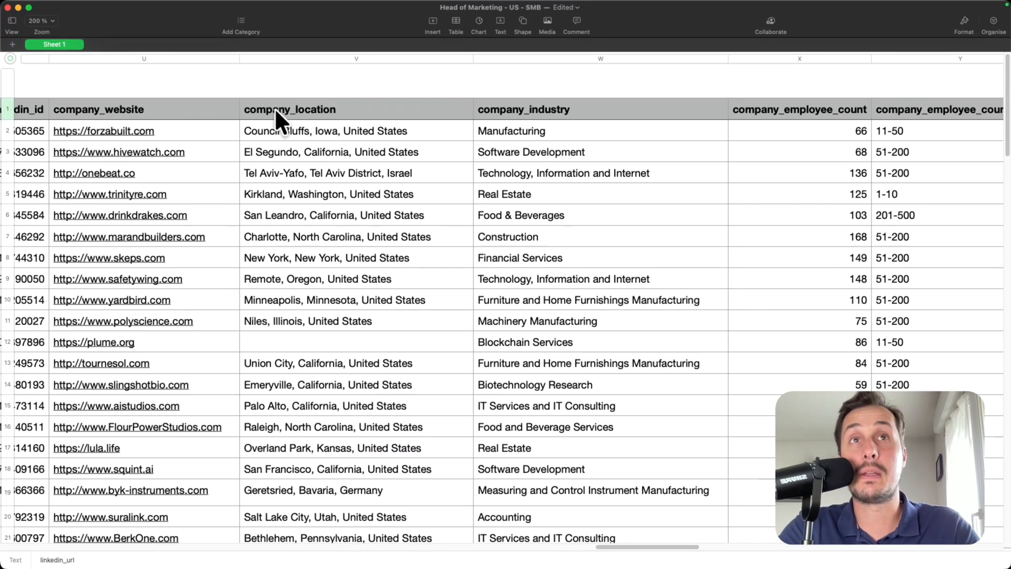
scroll(390, 123, "right", 5)
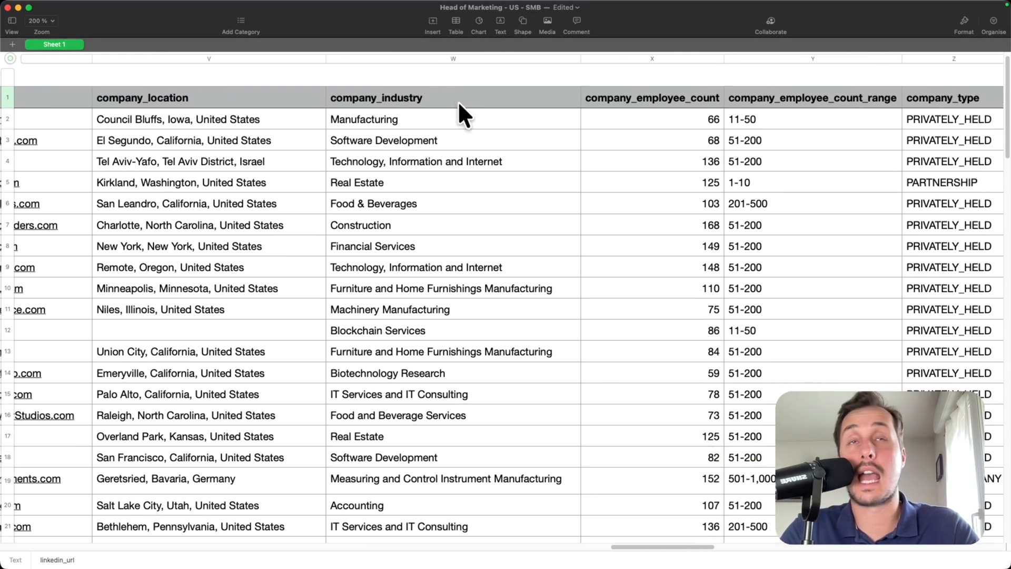
scroll(467, 200, "left", 15)
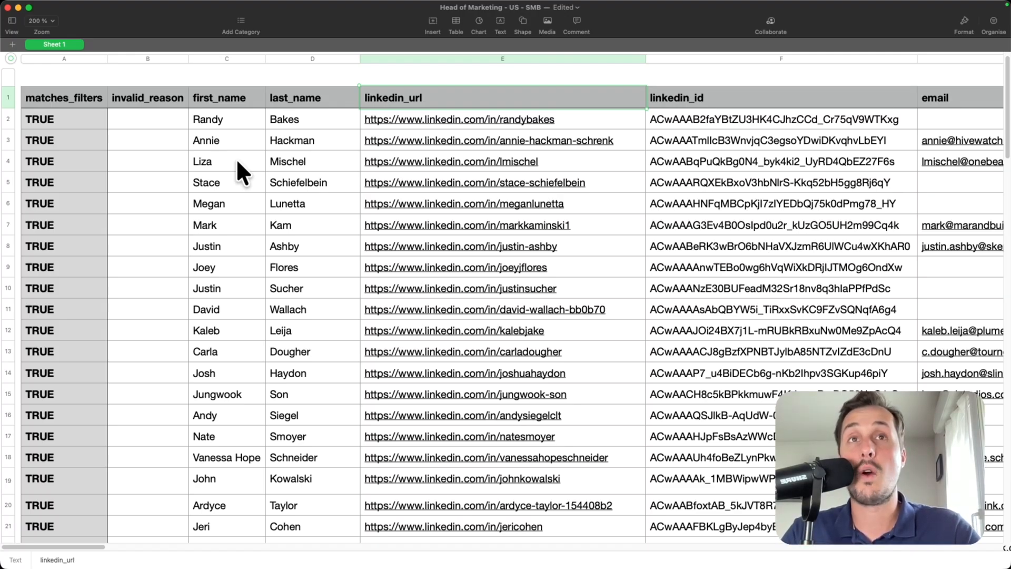
- Delete the rocket emoji after the first name in cell C4
left_click(238, 158)
left_click(236, 159)
type("🚀")
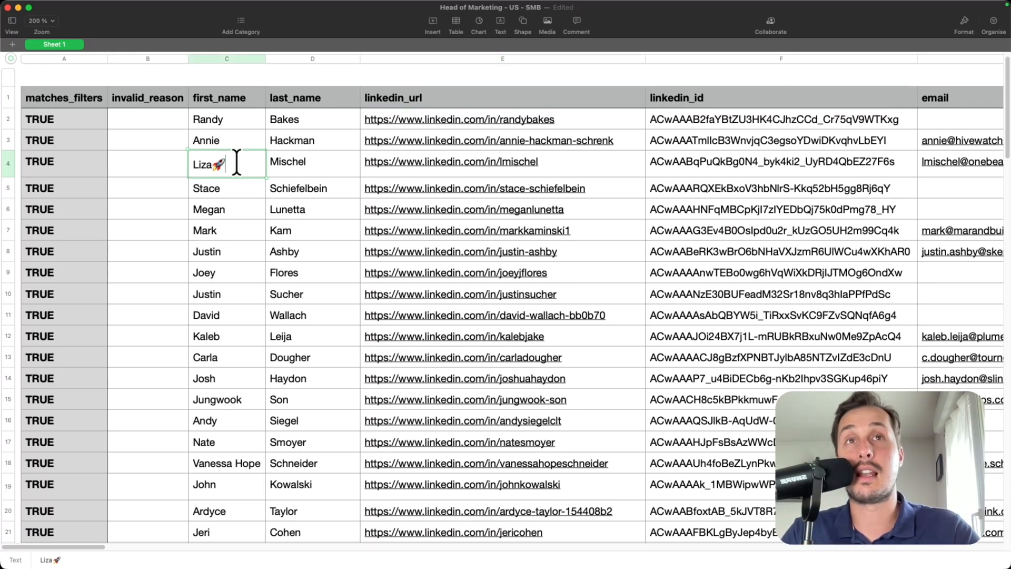
left_click_drag(224, 161, 181, 160)
left_click(241, 166)
left_click(240, 165)
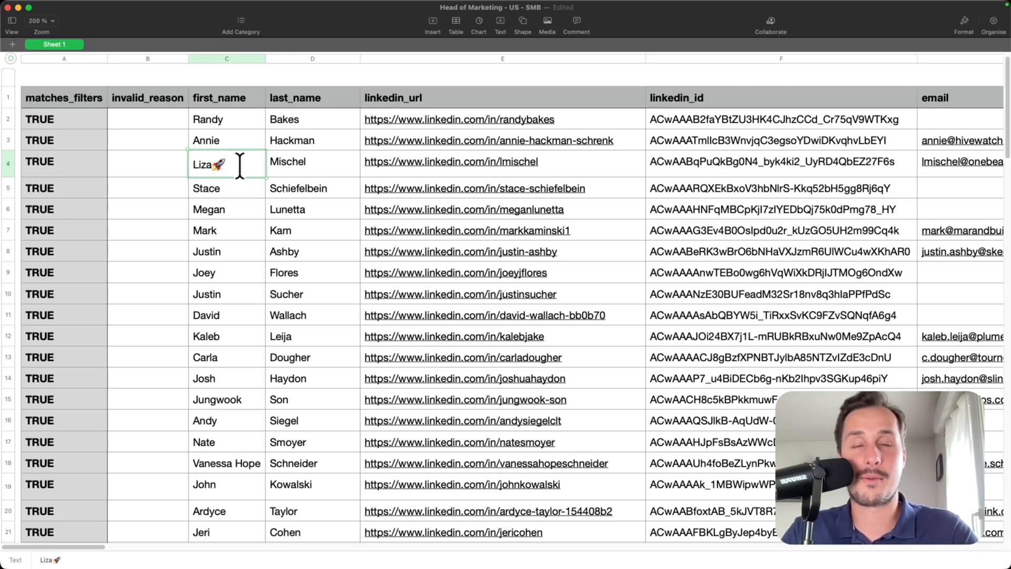
key("BackSpace")
left_click(227, 184)
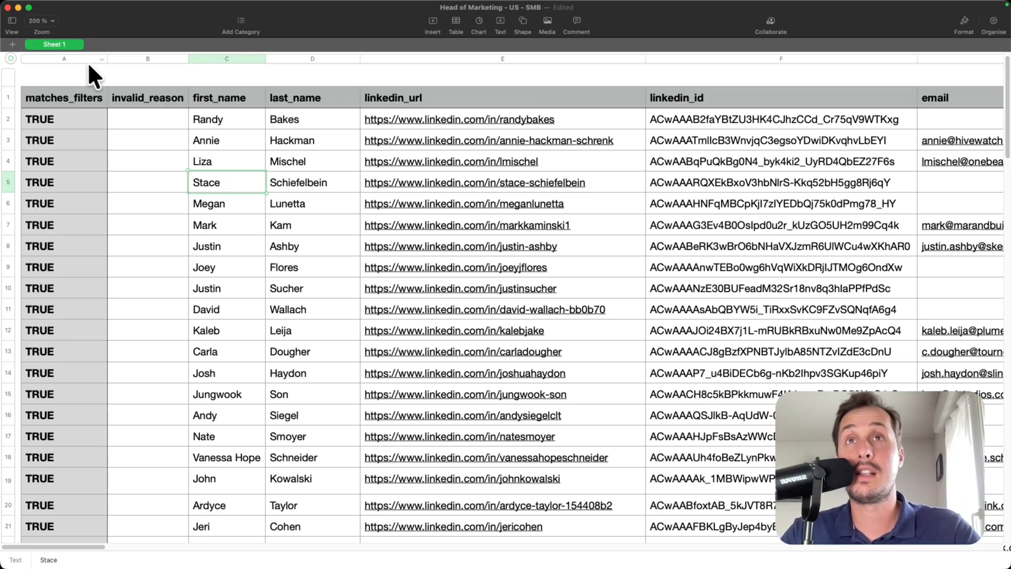
- Inspect rows 94–101's invalid reasons and job titles for the FALSE leads
left_click_drag(67, 57, 126, 57)
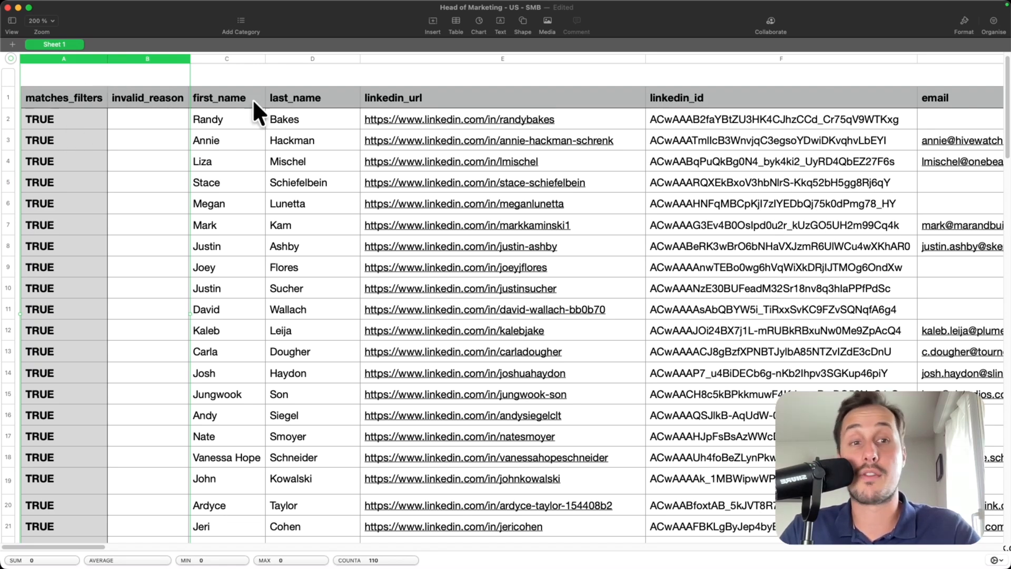
left_click_drag(1002, 143, 964, 432)
scroll(357, 236, "down", 2)
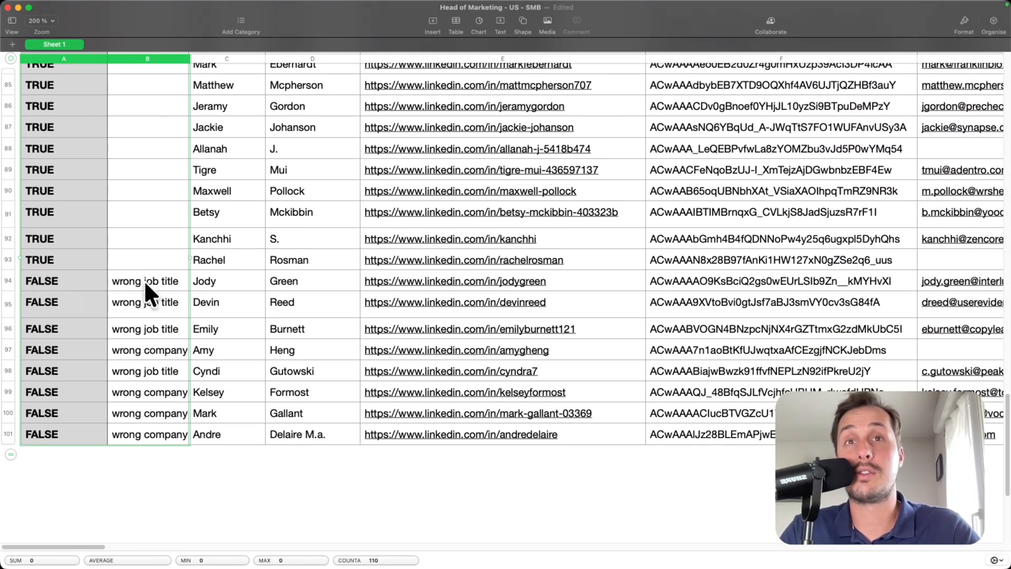
left_click(122, 278)
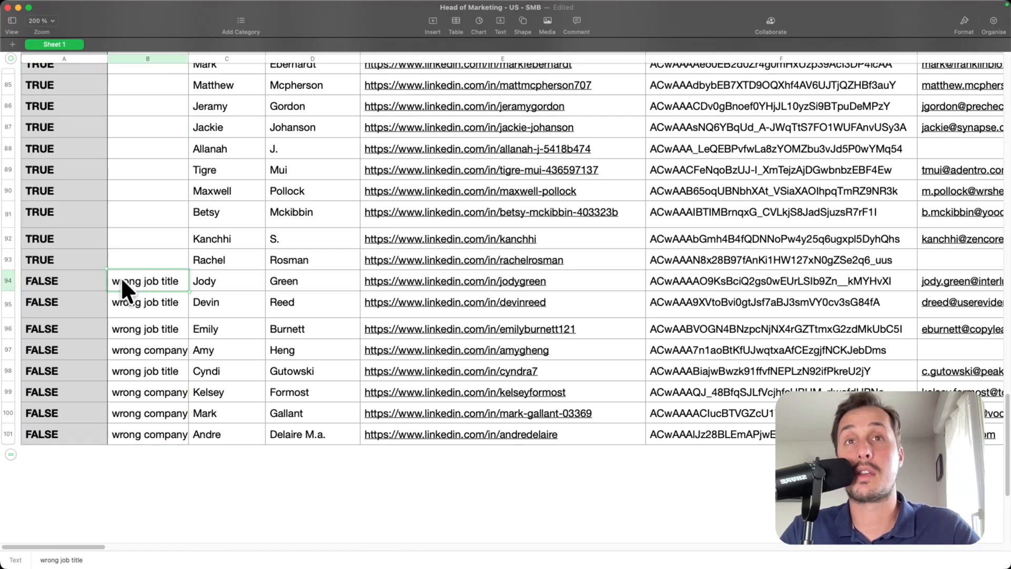
left_click_drag(90, 543, 192, 545)
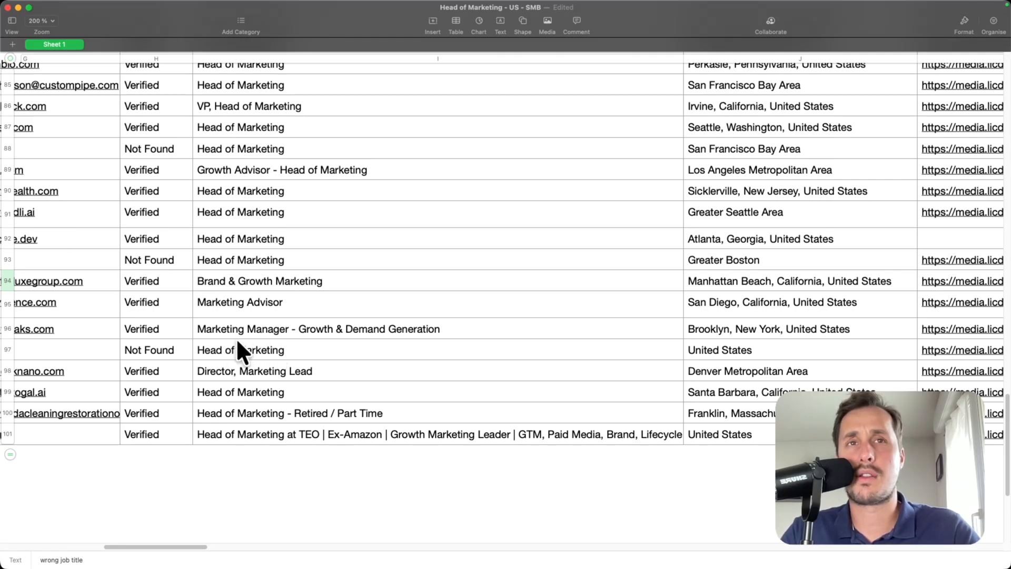
left_click_drag(242, 278, 244, 332)
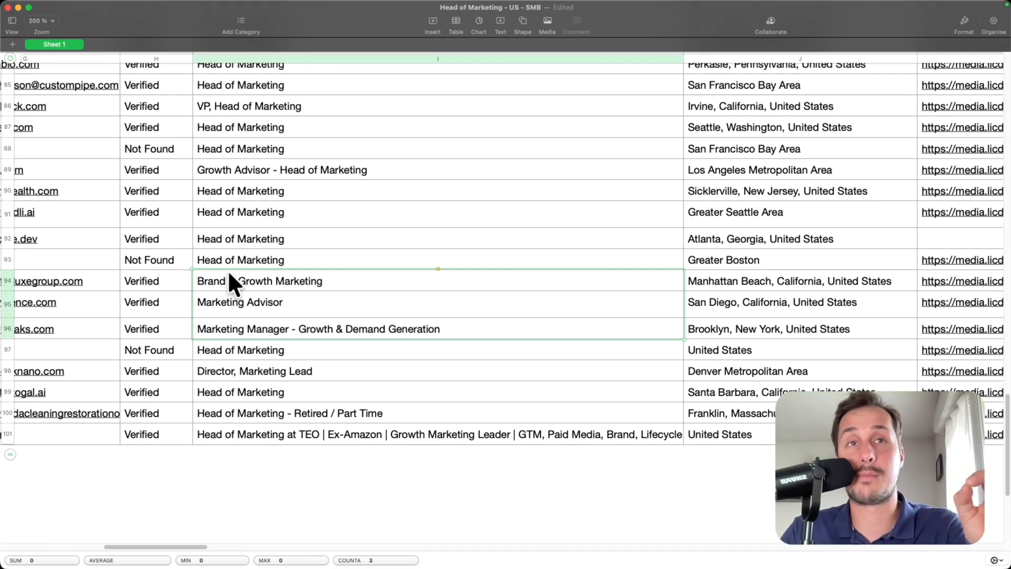
scroll(227, 269, "left", 2)
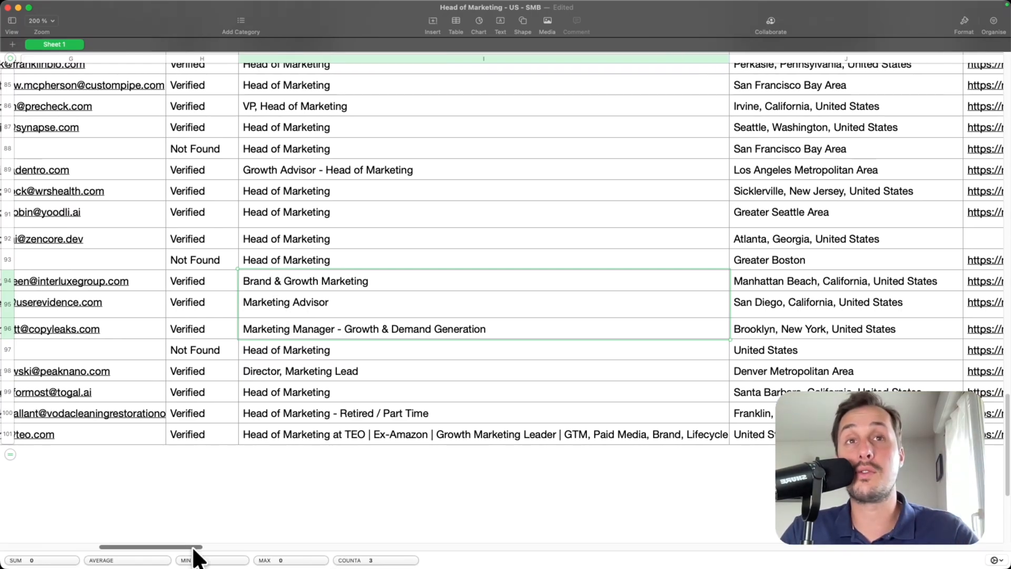
left_click_drag(192, 550, 89, 548)
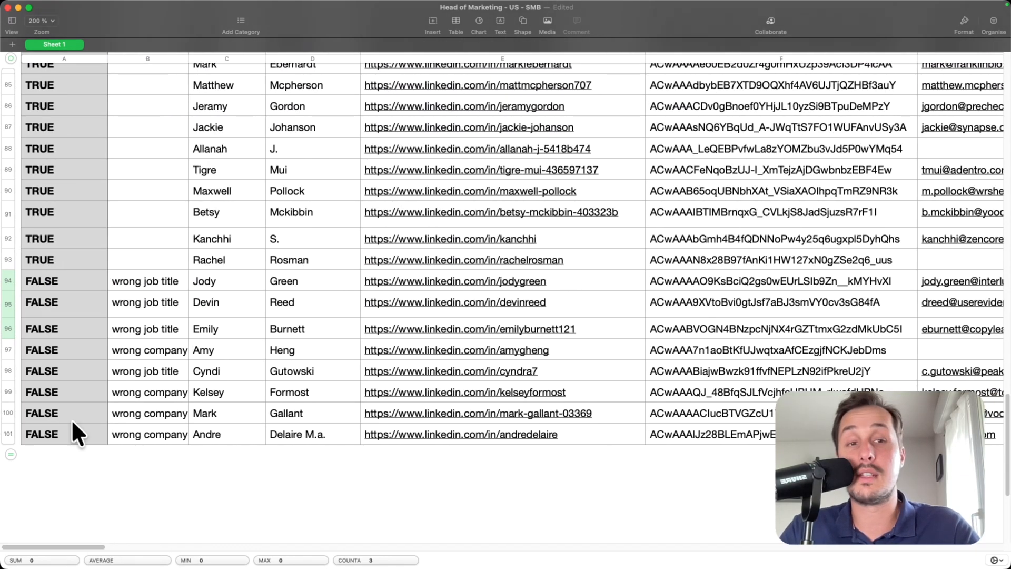
- Clear the contents of rows 94–101 and scroll back to the top
left_click(8, 281)
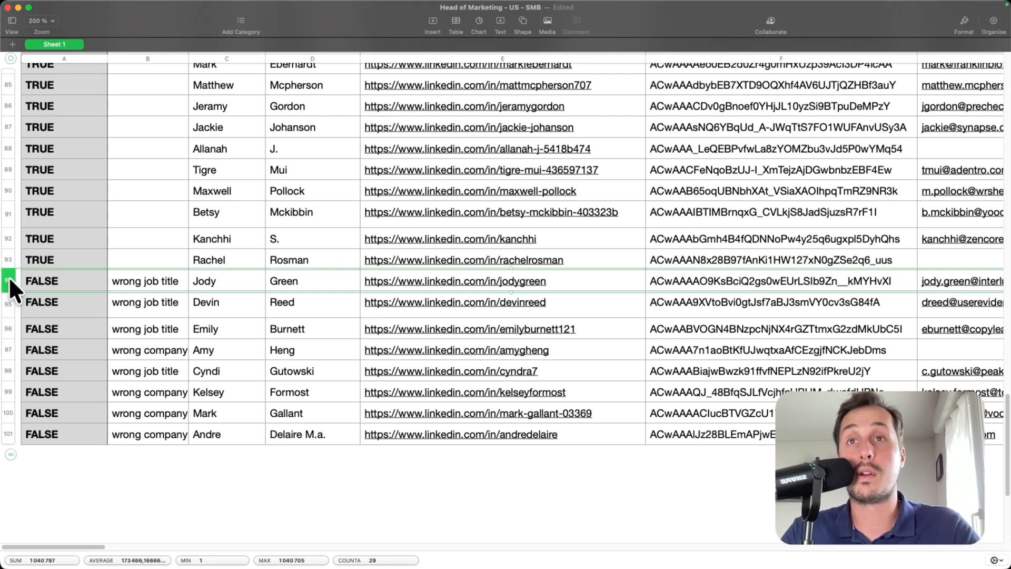
left_click(9, 433, "shift")
key("Delete")
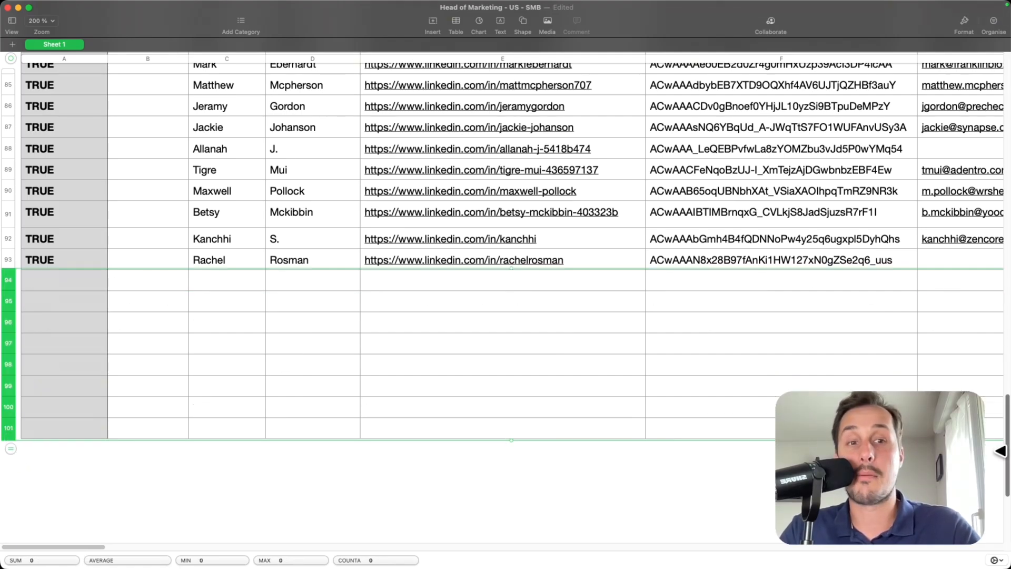
left_click_drag(1006, 451, 1003, 408)
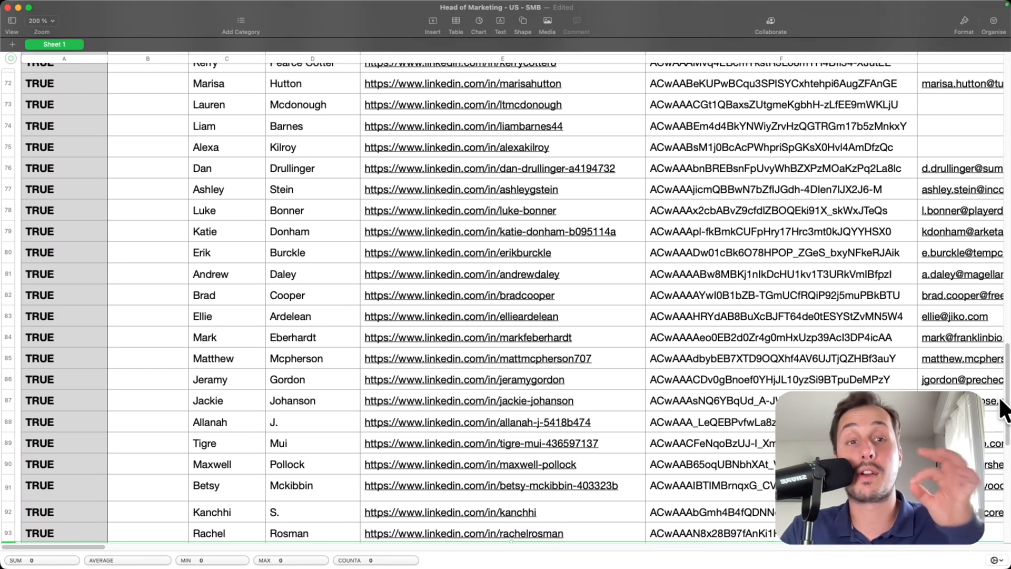
left_click_drag(1007, 211, 1006, 185)
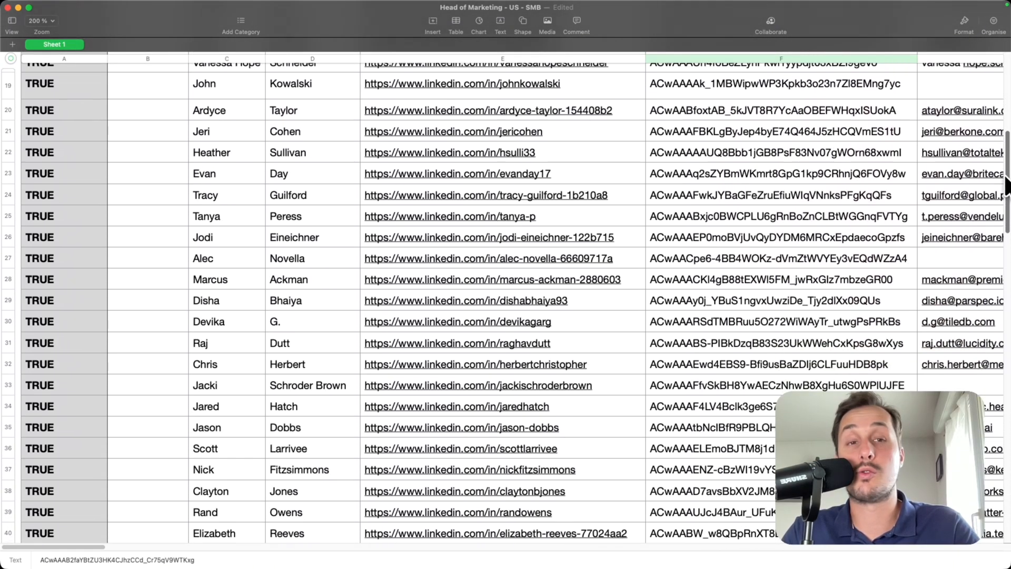
- Upload Head of Marketing - US - SMB.csv as the campaign's leads
key("super+Tab")
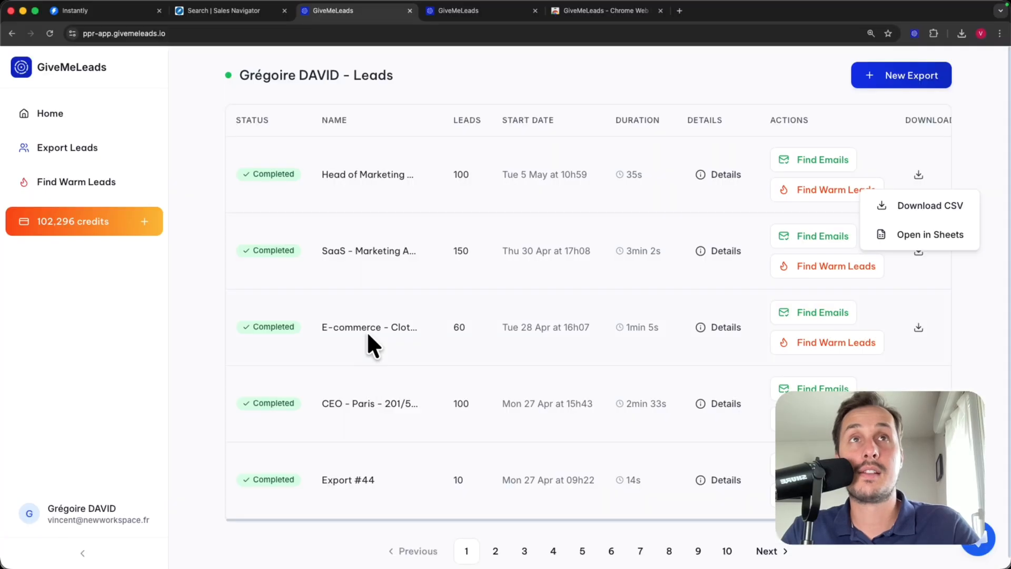
left_click(106, 11)
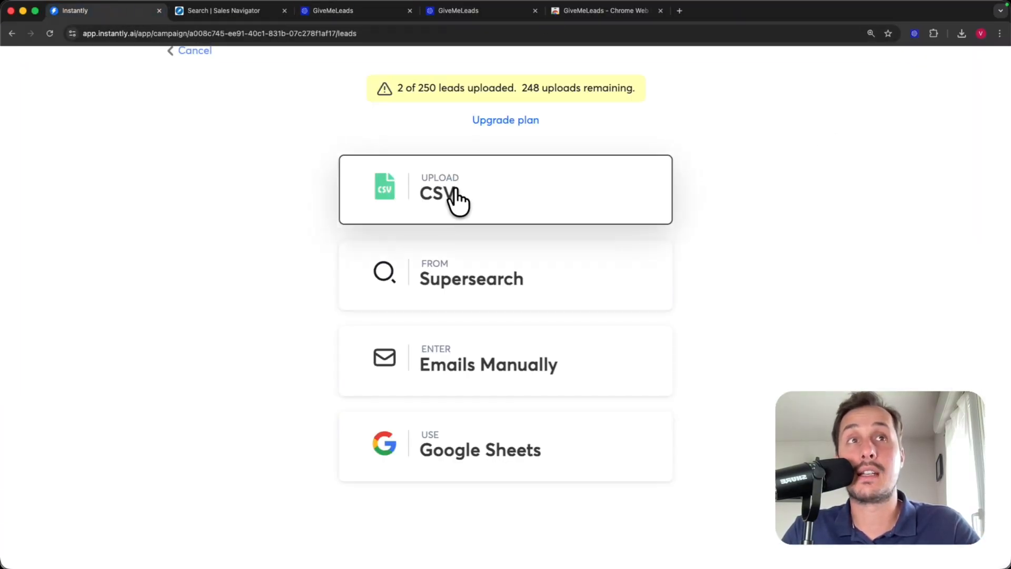
left_click(489, 208)
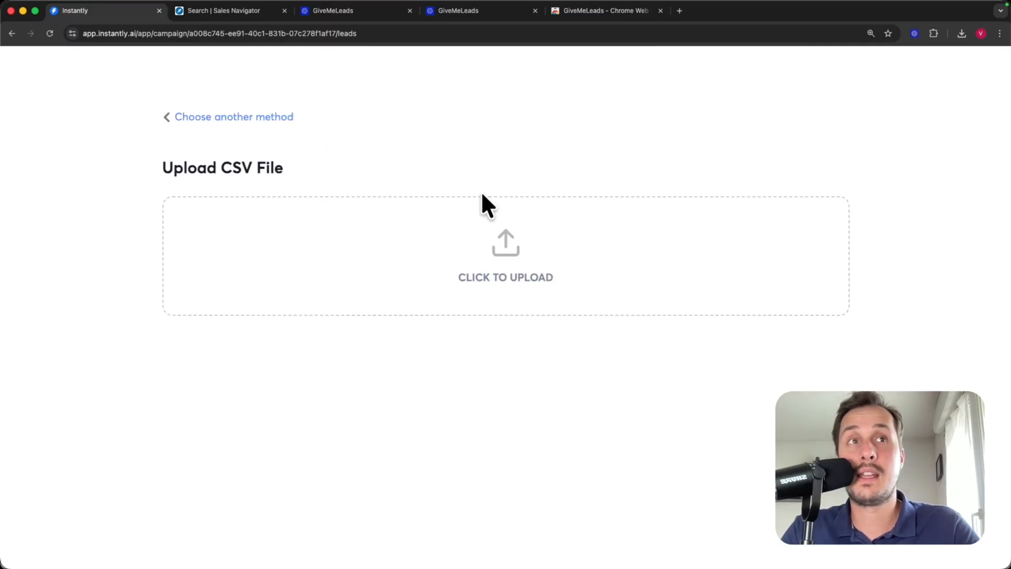
left_click(543, 279)
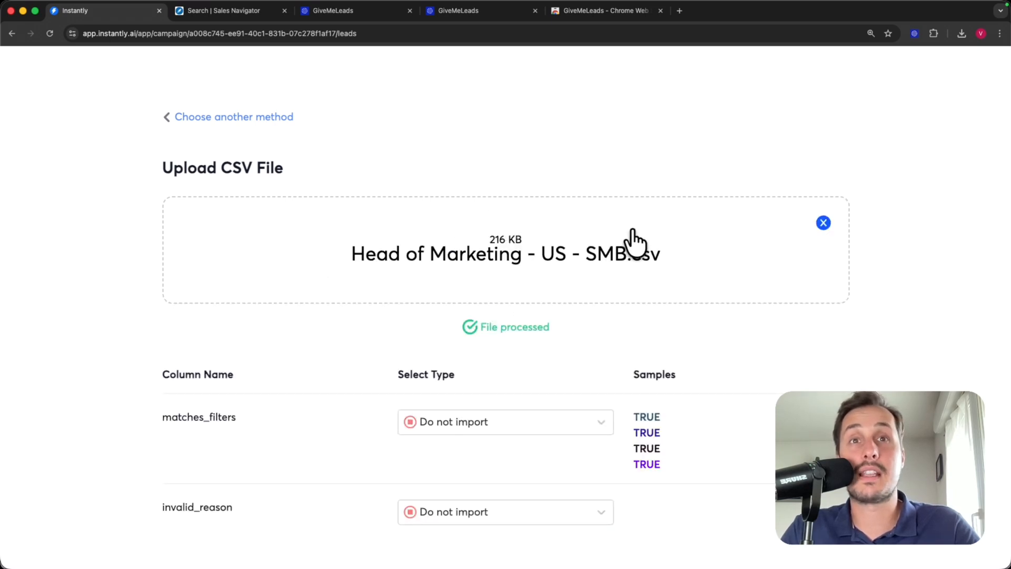
scroll(495, 313, "down", 3)
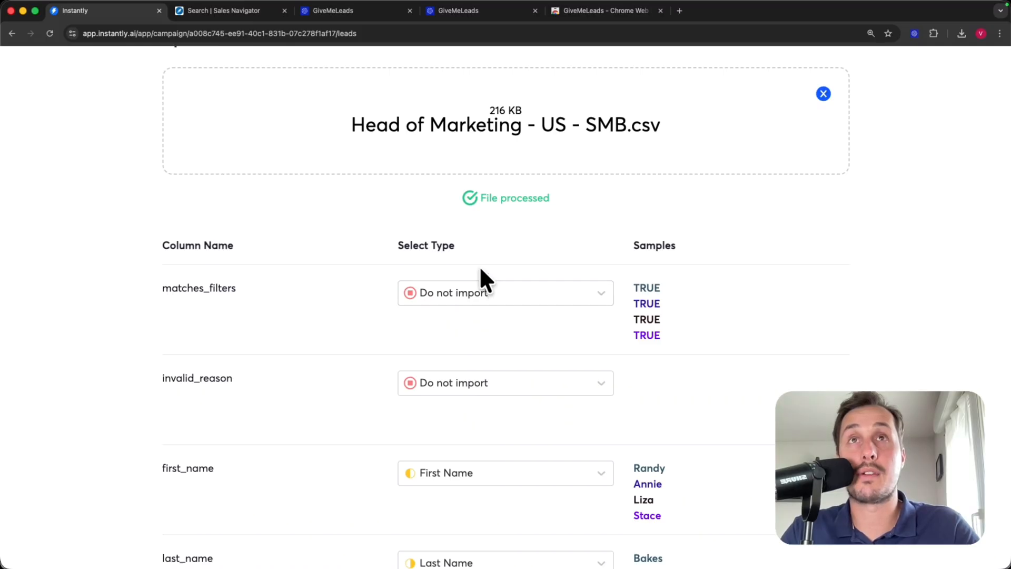
- Compare the spreadsheet's header row with Instantly's column mappings, keeping first_name as First Name
key("ctrl+Right")
scroll(311, 244, "up", 4)
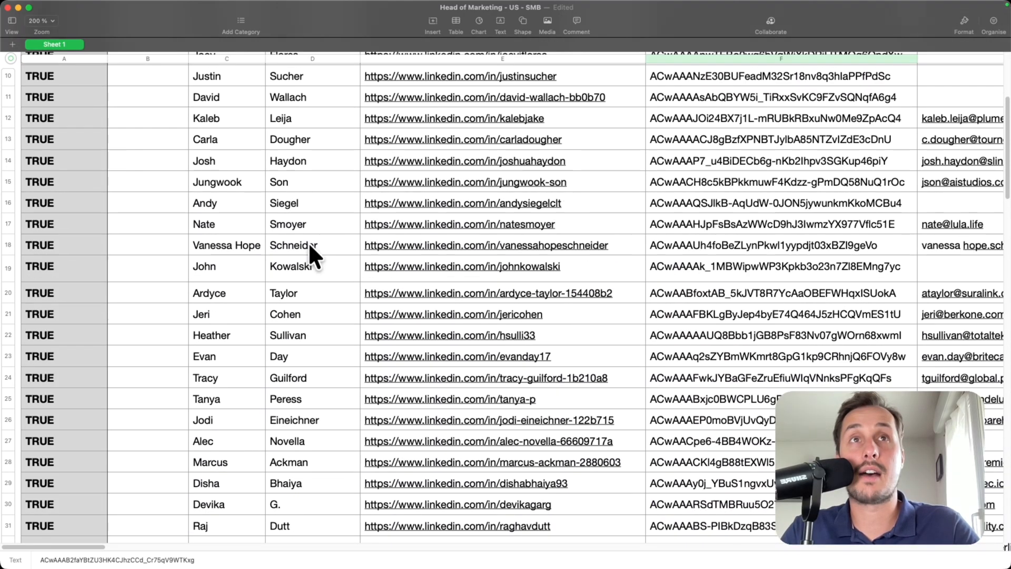
scroll(311, 252, "up", 5)
left_click(8, 113)
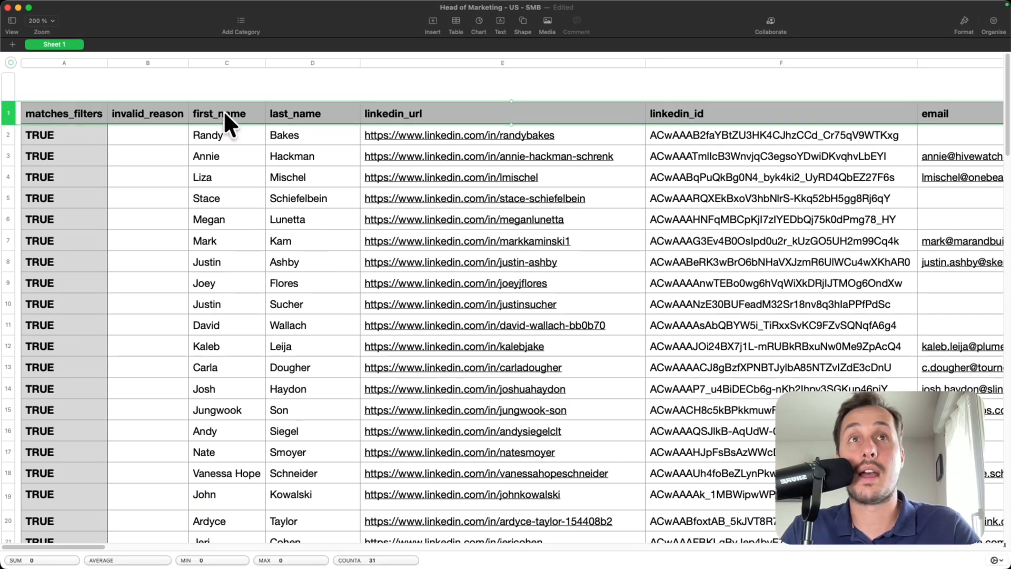
key("ctrl+Left")
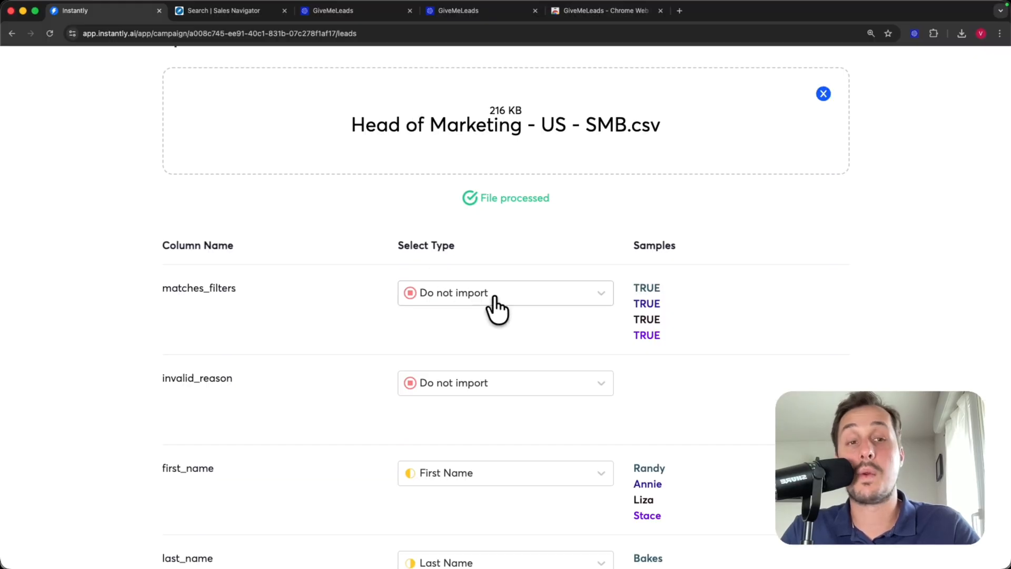
scroll(534, 361, "down", 5)
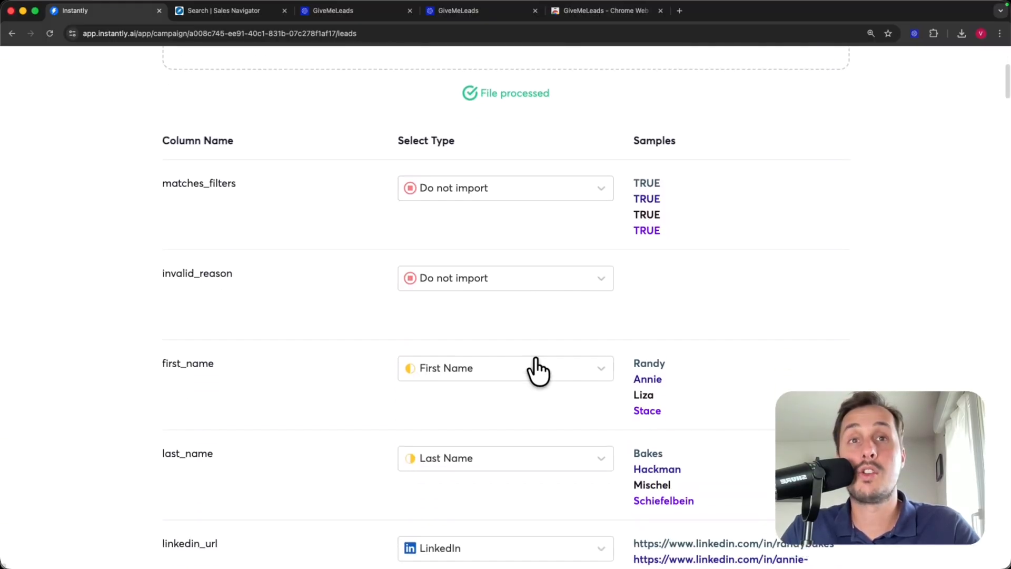
left_click(456, 284)
left_click(298, 307)
scroll(258, 304, "down", 3)
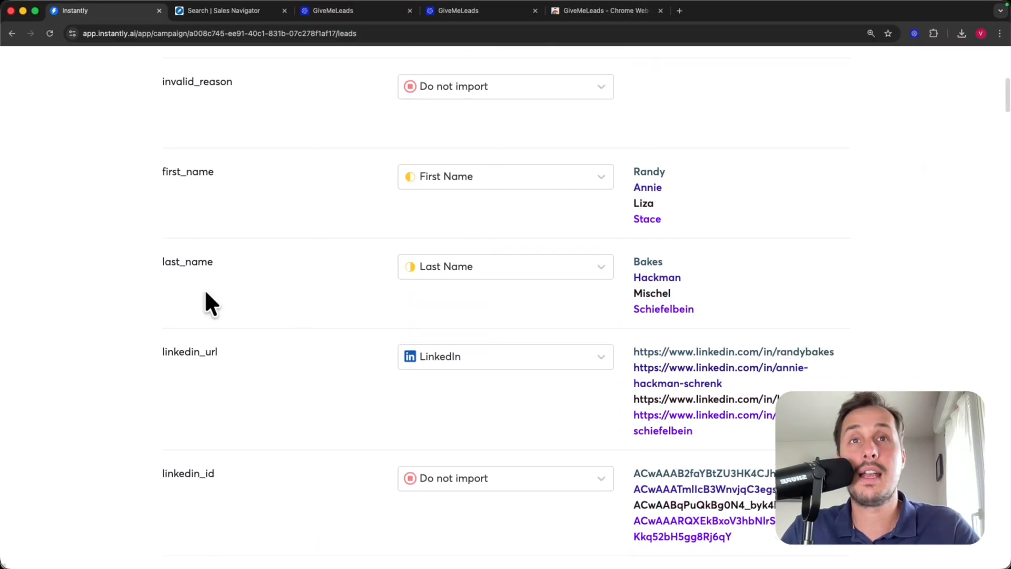
scroll(342, 323, "down", 7)
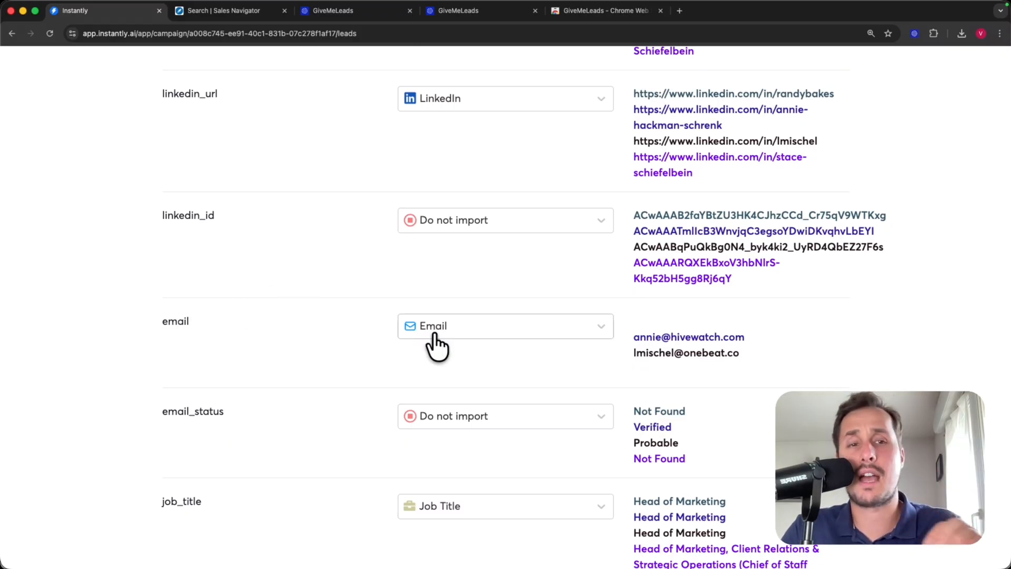
scroll(310, 329, "up", 4)
scroll(263, 282, "up", 2)
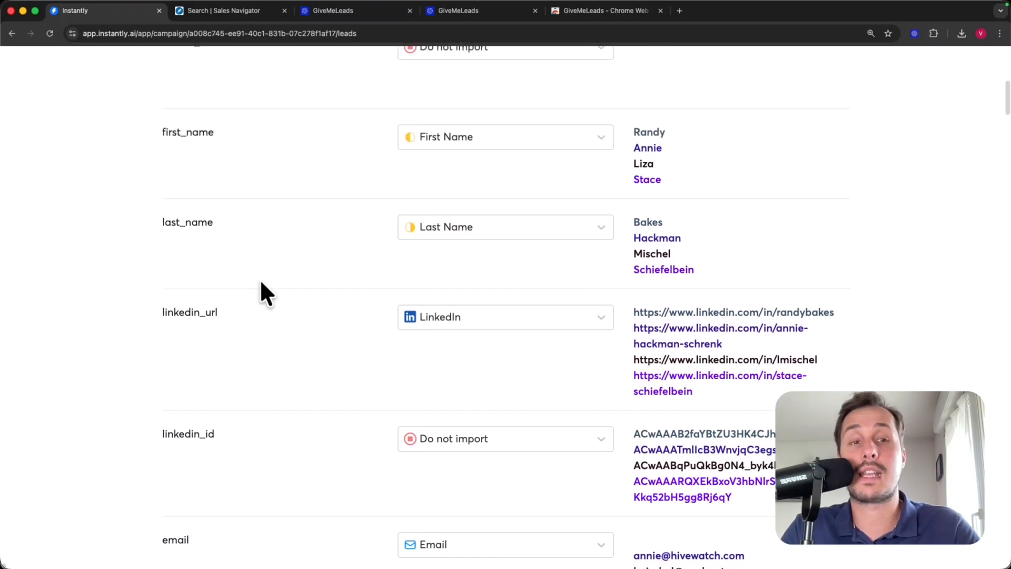
scroll(258, 281, "down", 2)
scroll(258, 285, "down", 4)
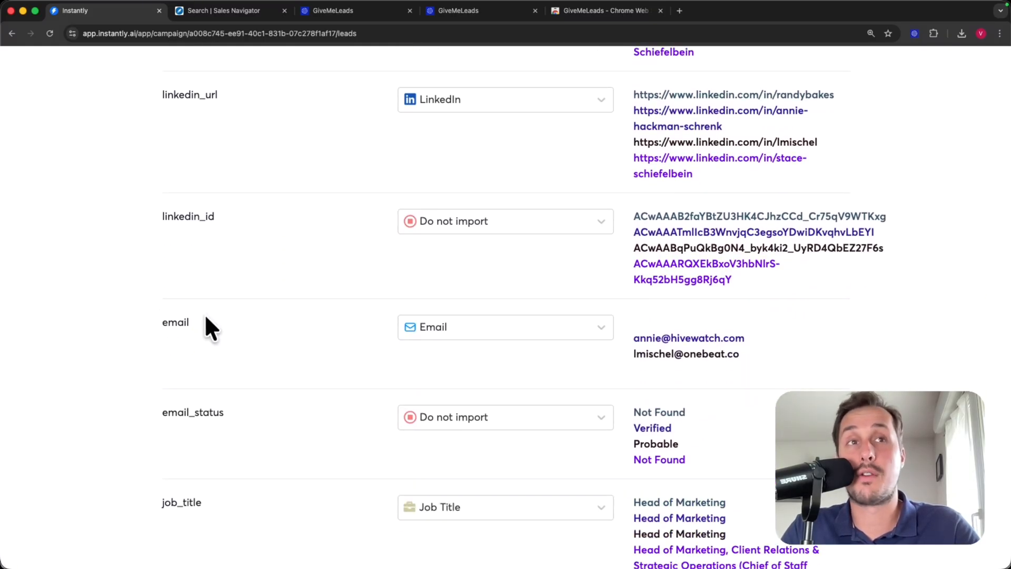
scroll(690, 327, "down", 20)
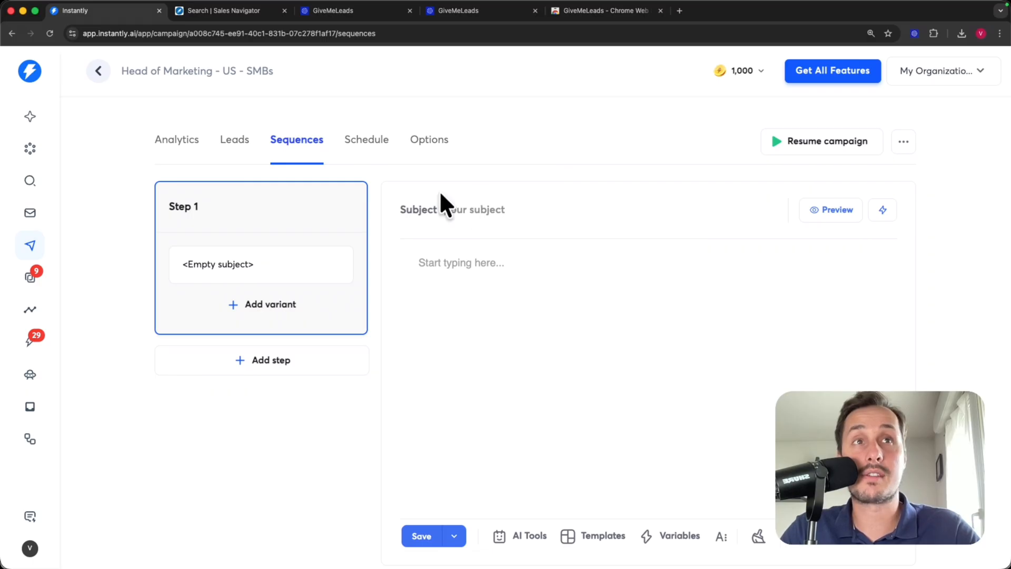
- Set the subject 'Export leads with emails' and begin the body with 'Hi {{firstName}},'
left_click_drag(401, 207, 476, 212)
left_click(488, 211)
type("Export leads")
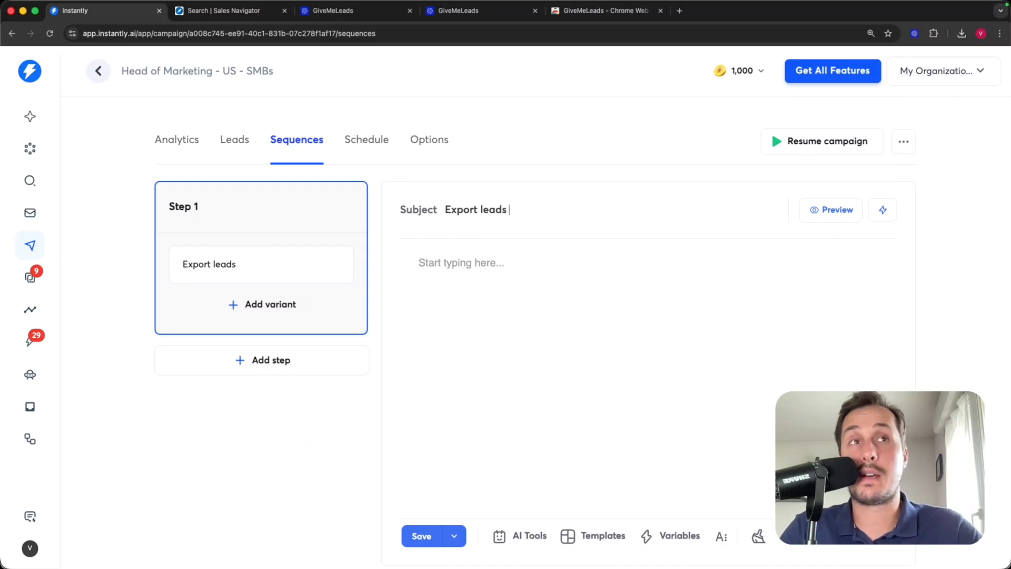
type(" with emails")
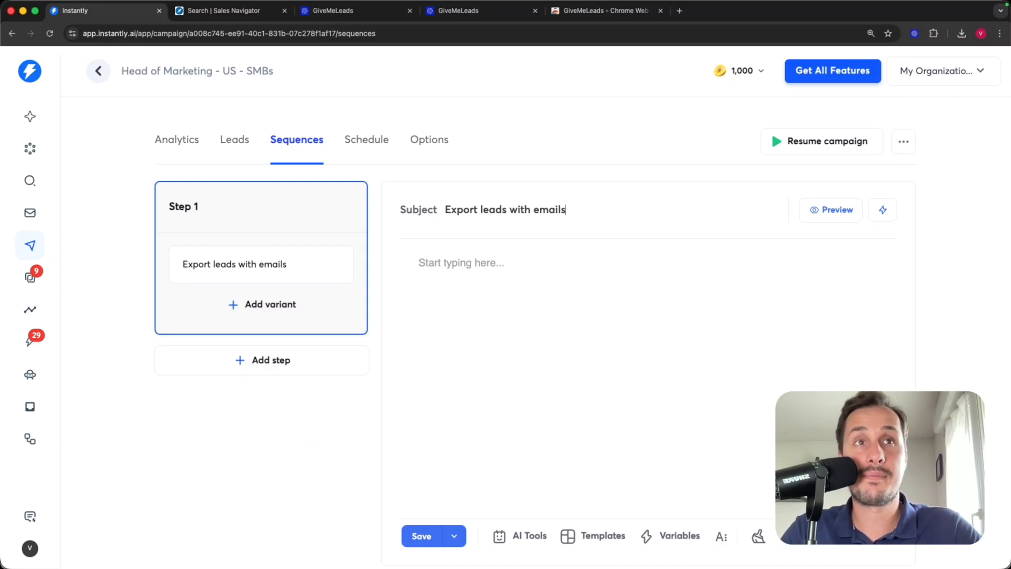
left_click(510, 260)
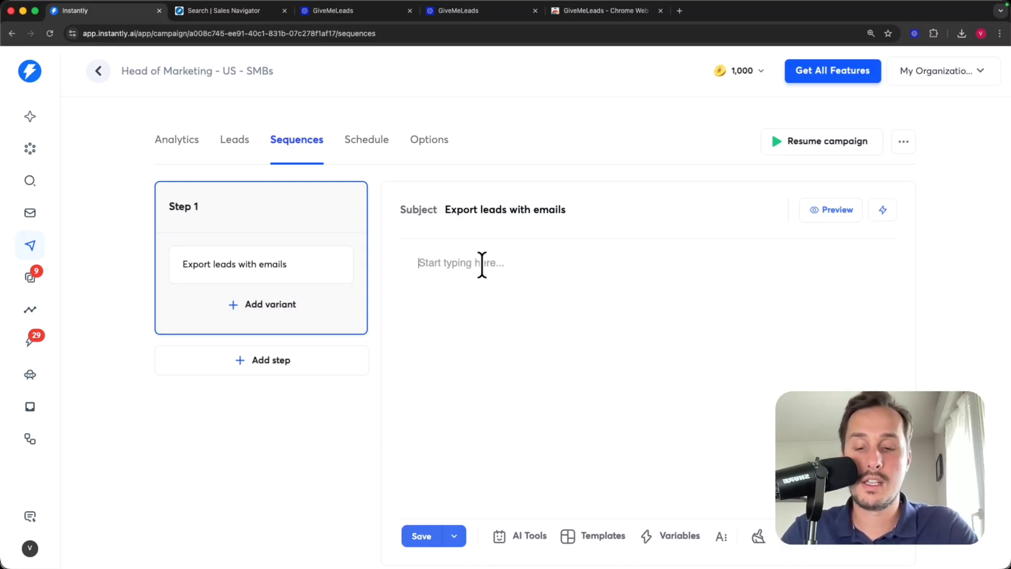
type("Hi")
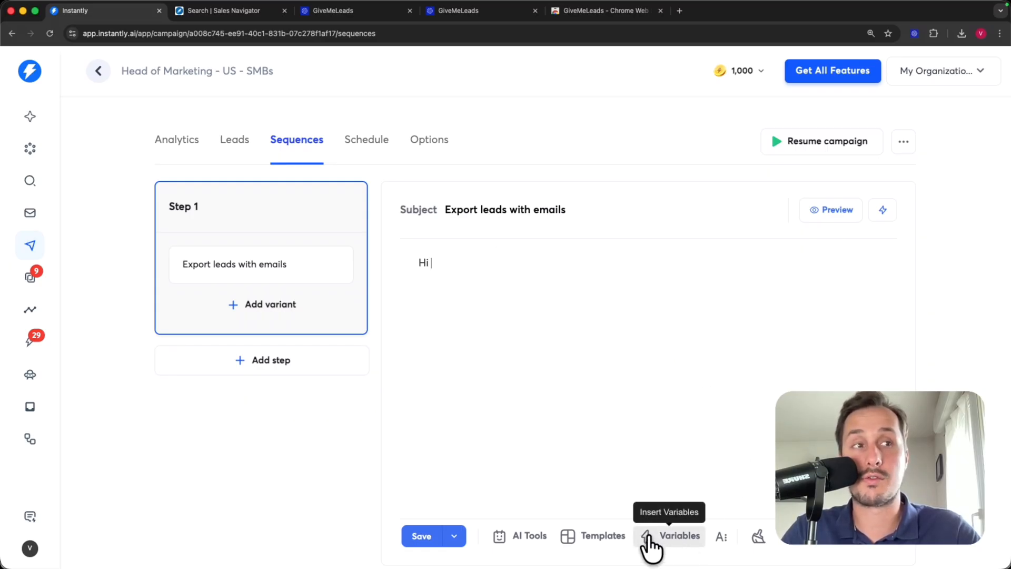
left_click(681, 534)
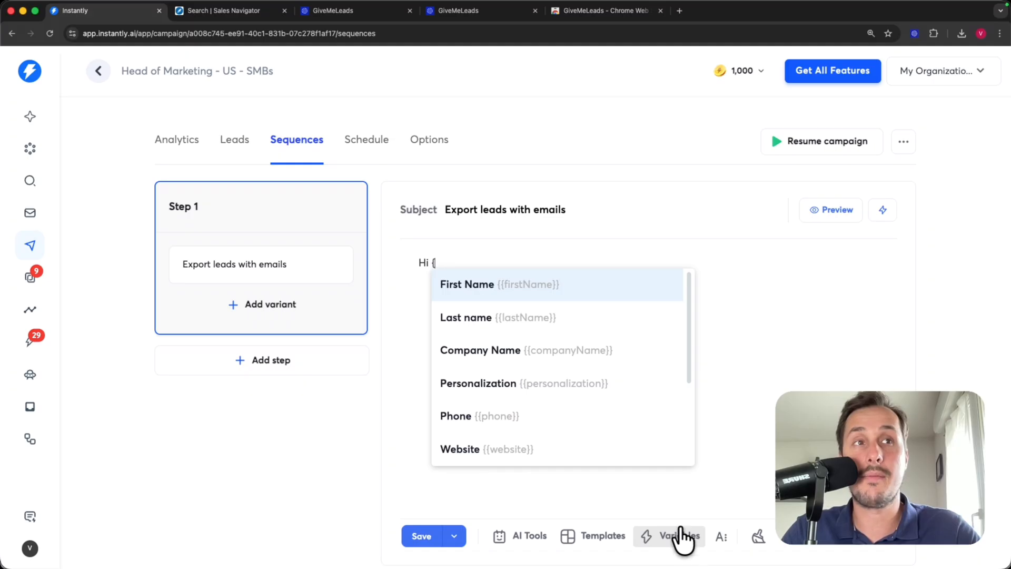
left_click(510, 293)
type(",")
key("Return")
key("Return")
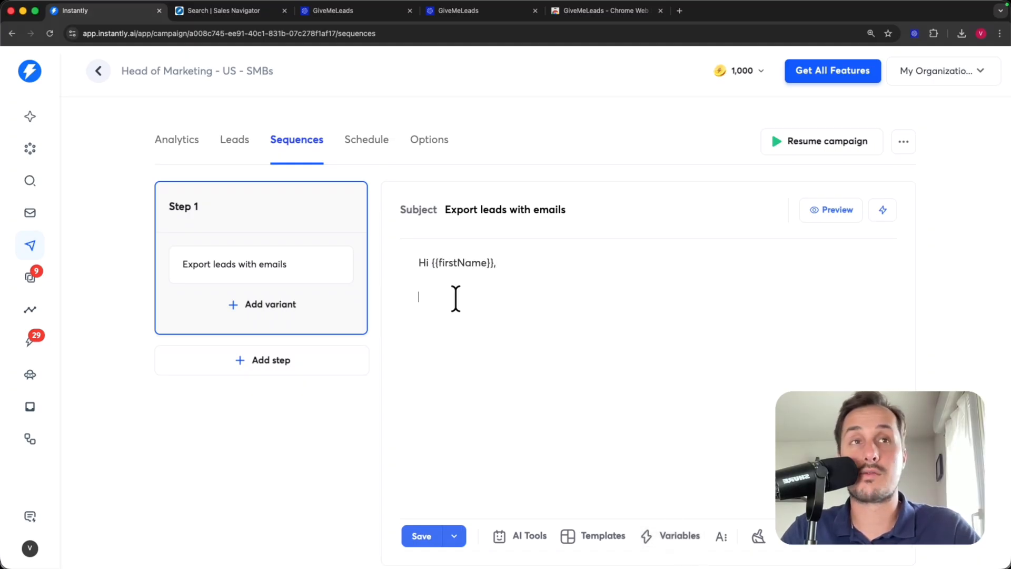
- Add the Sales Navigator question, 20-credit GiveMeLeads offer, sign-off and signature, then save
type("D")
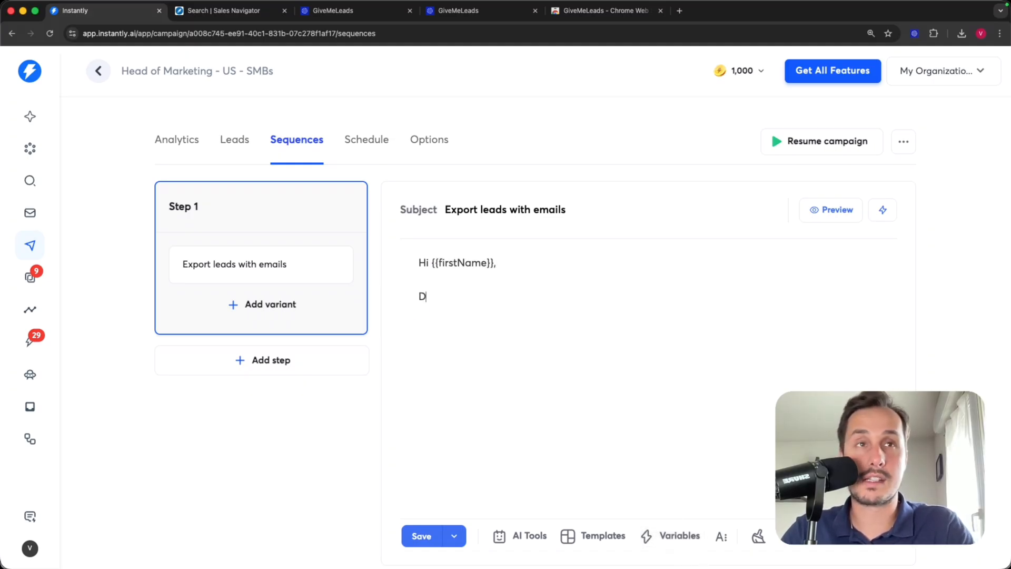
type("o you use LinkedIn Sales")
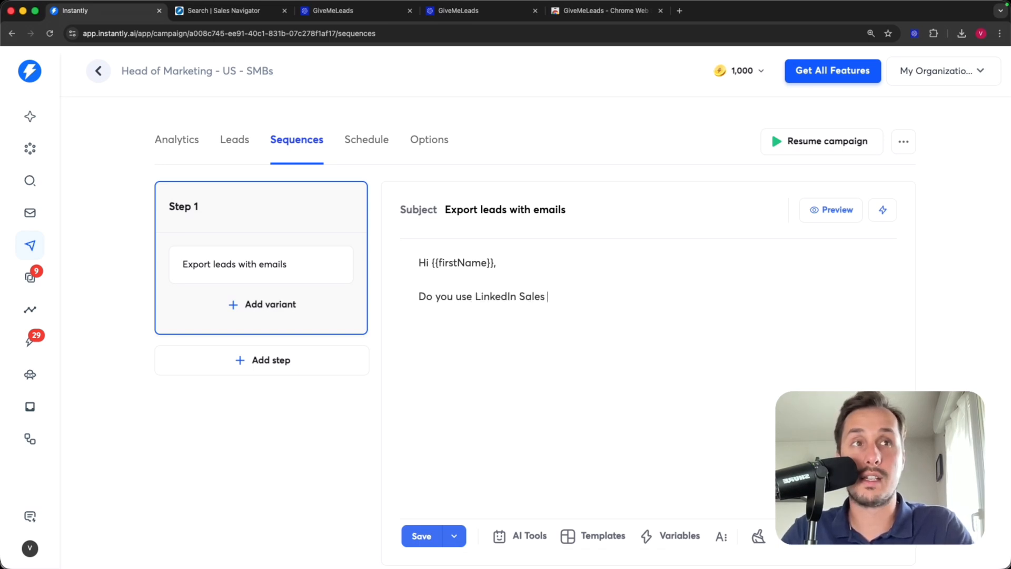
type(" Navigator to build your lead list?")
key("Return")
type("If yes,")
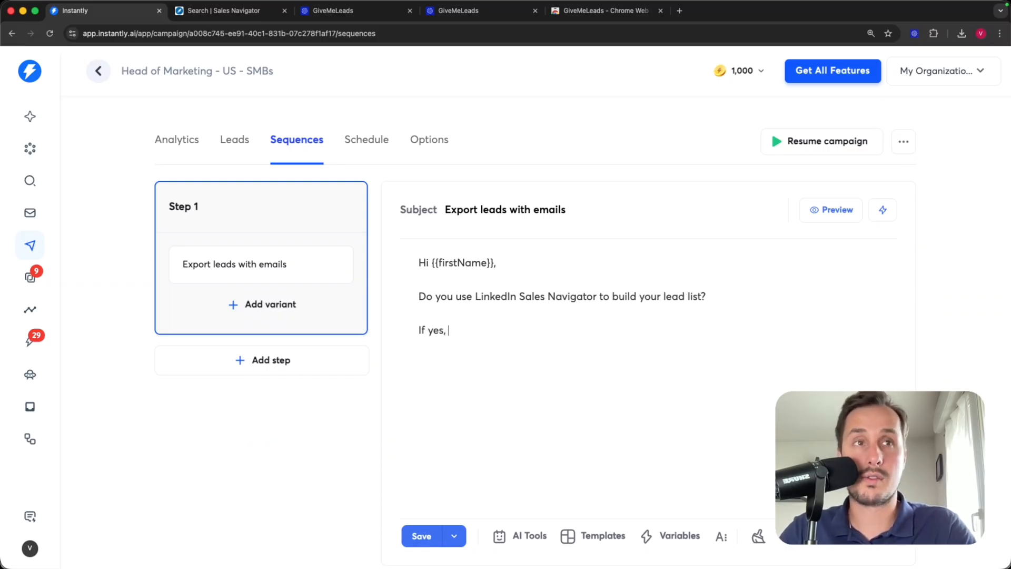
type(" so you want to try GiveMeLeads for free w")
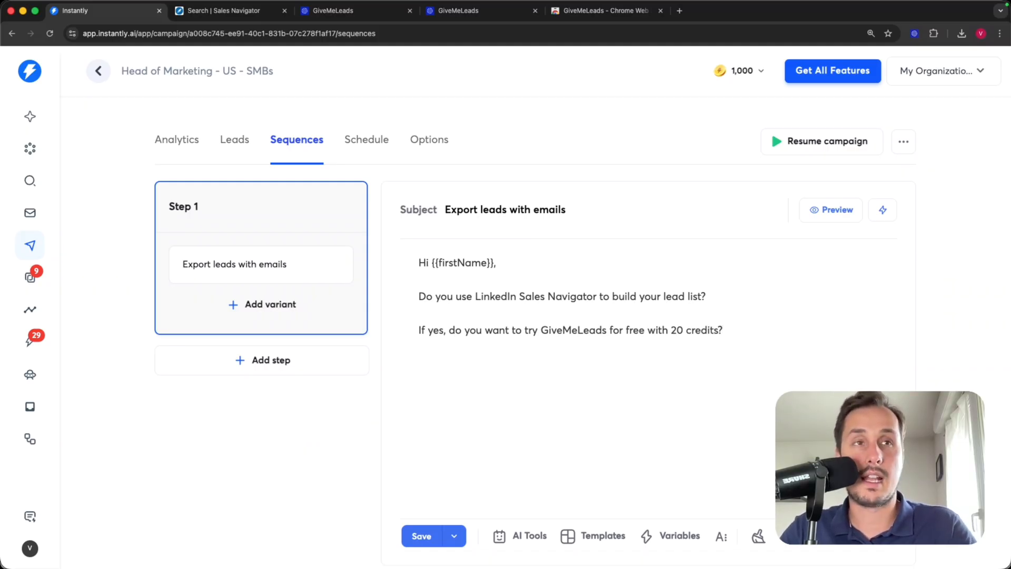
type("ith 20 credits?")
key("Return")
key("Return")
type("Best,")
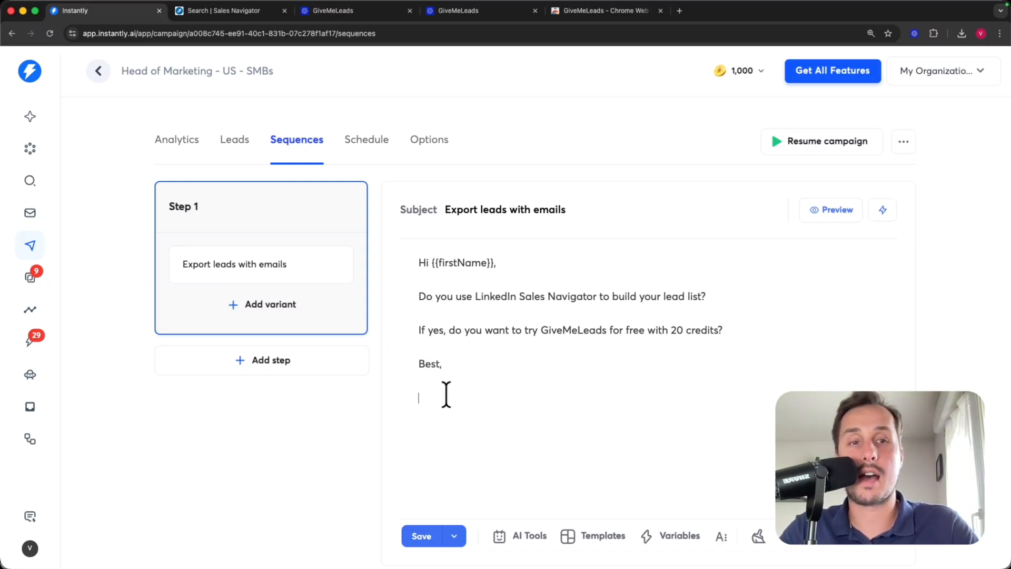
left_click(671, 547)
scroll(515, 368, "down", 1)
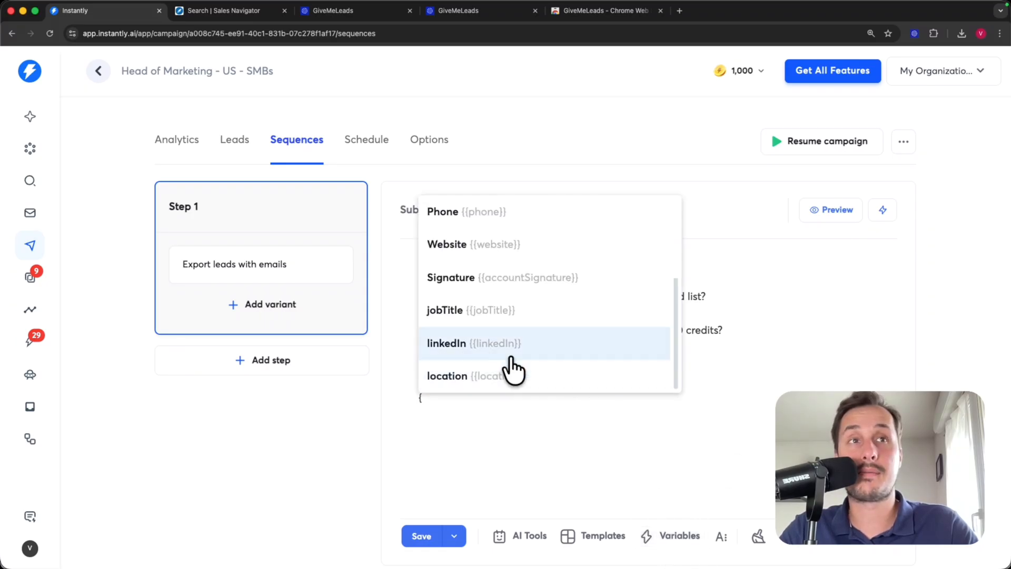
left_click(476, 279)
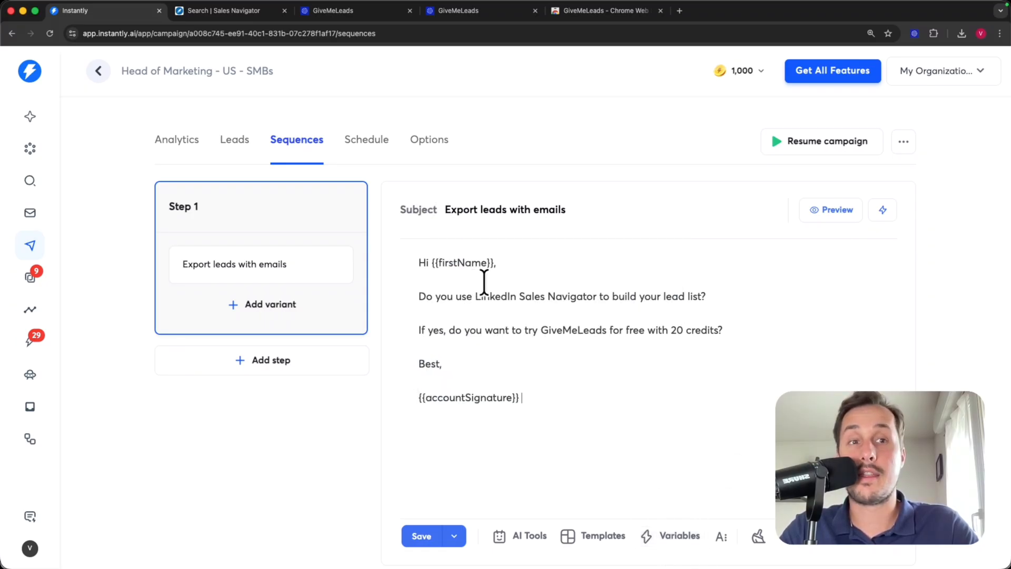
left_click(422, 538)
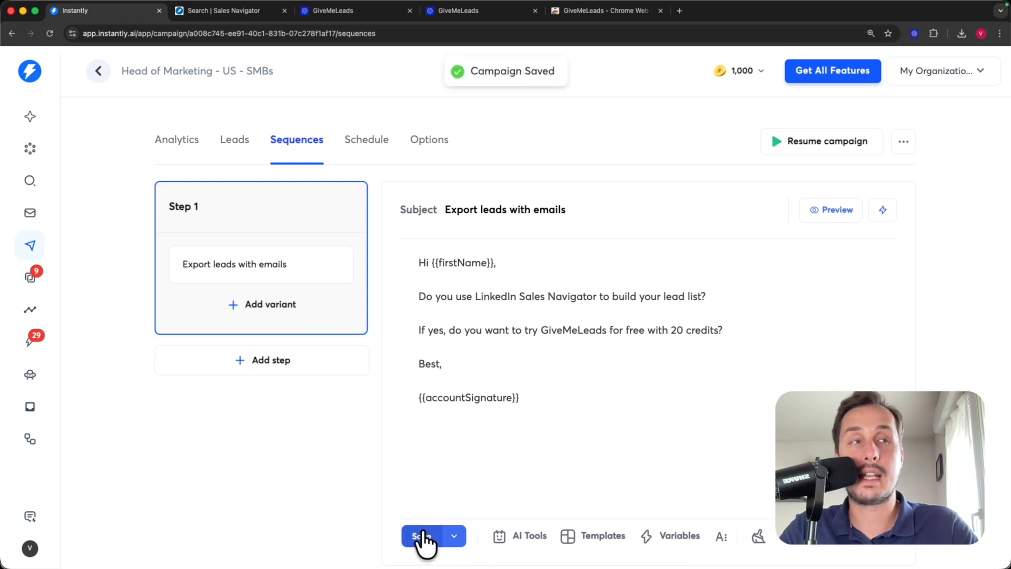
left_click(841, 216)
left_click_drag(368, 239, 437, 242)
left_click_drag(369, 271, 610, 275)
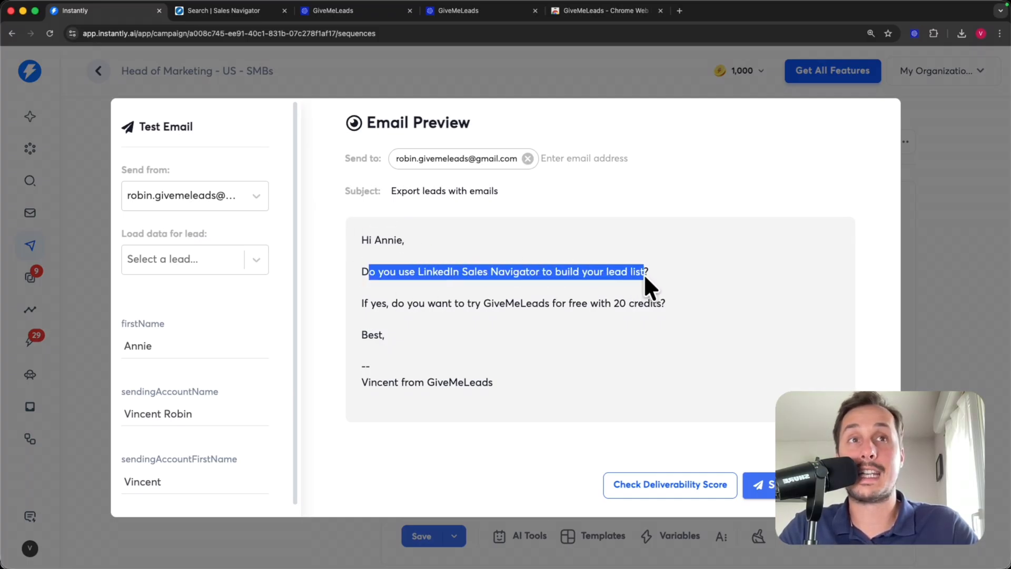
left_click_drag(370, 303, 660, 304)
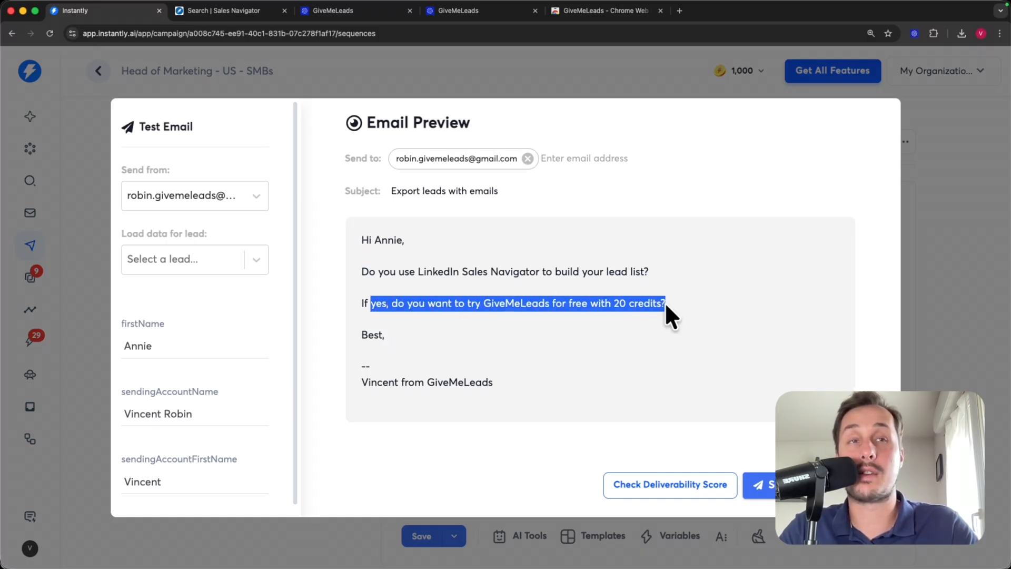
left_click(421, 359)
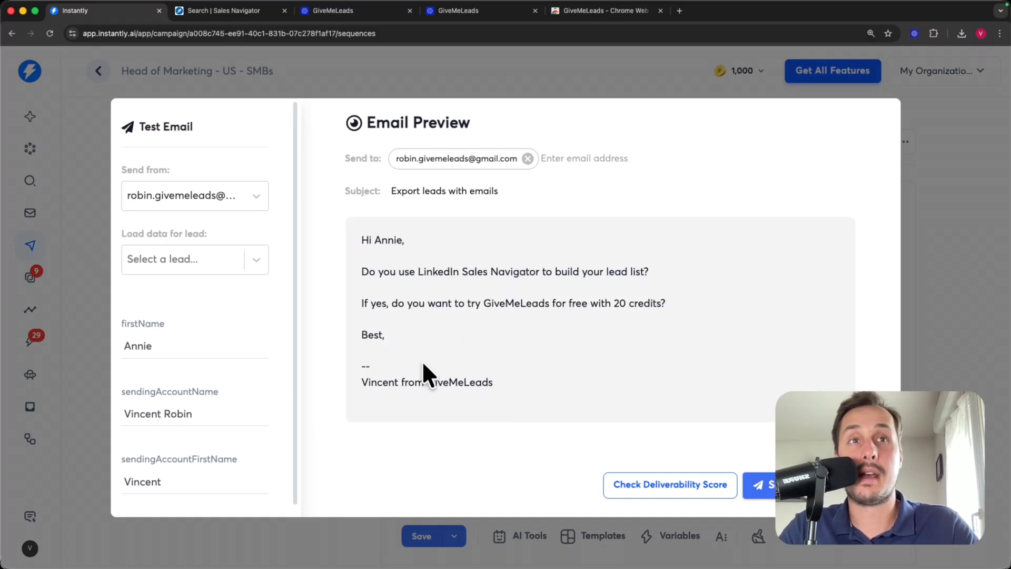
mouse_move(400, 402)
left_mouse_down()
mouse_move(441, 371)
mouse_move(350, 358)
left_mouse_up()
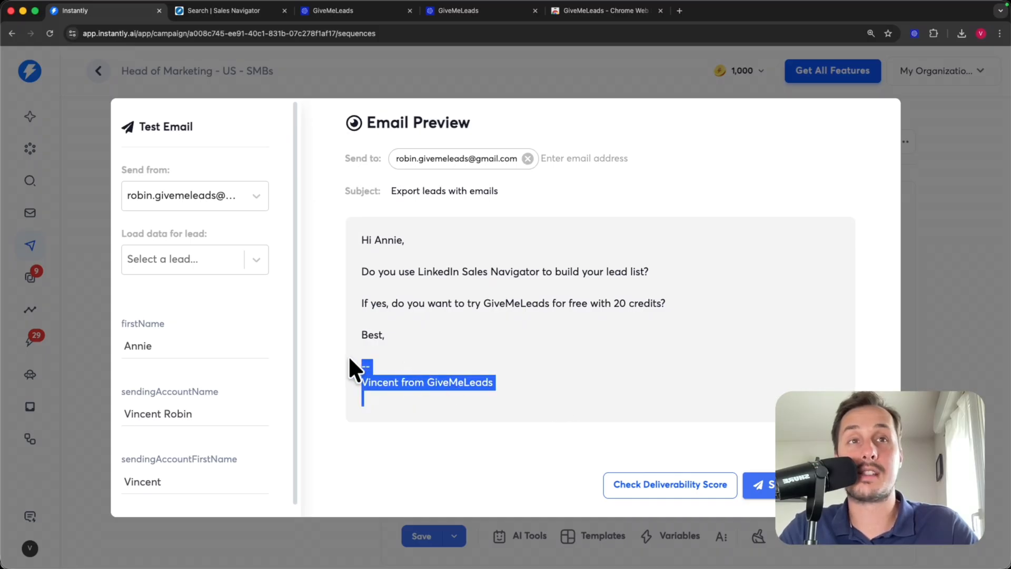
left_click(504, 365)
left_click_drag(375, 240, 395, 242)
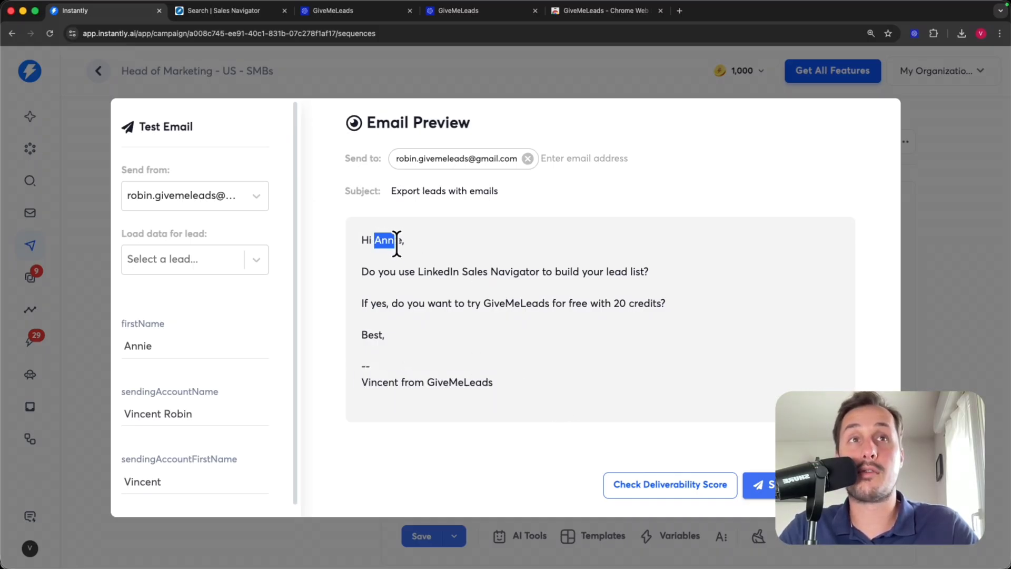
left_click(267, 259)
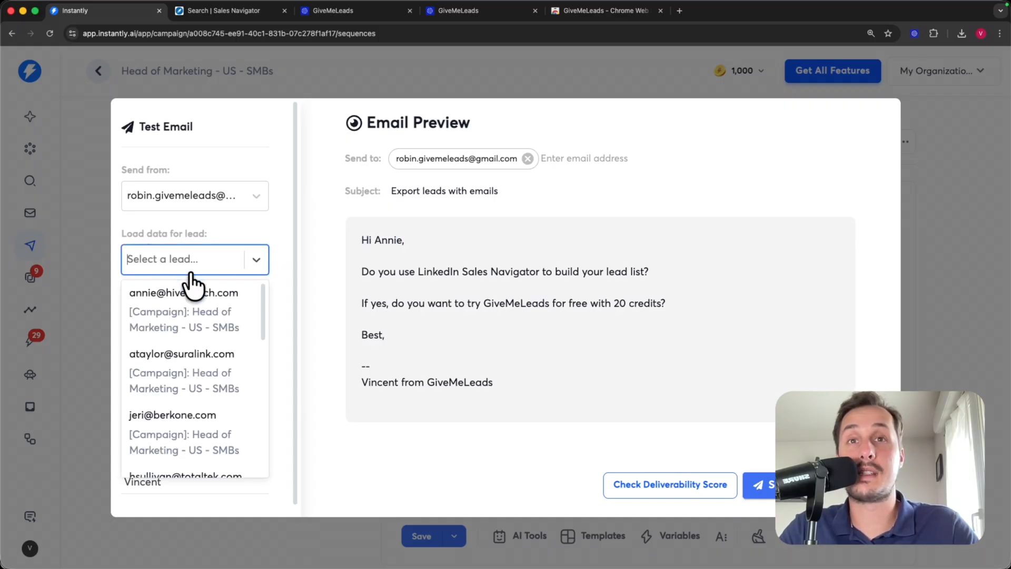
scroll(237, 353, "down", 3)
scroll(226, 384, "down", 1)
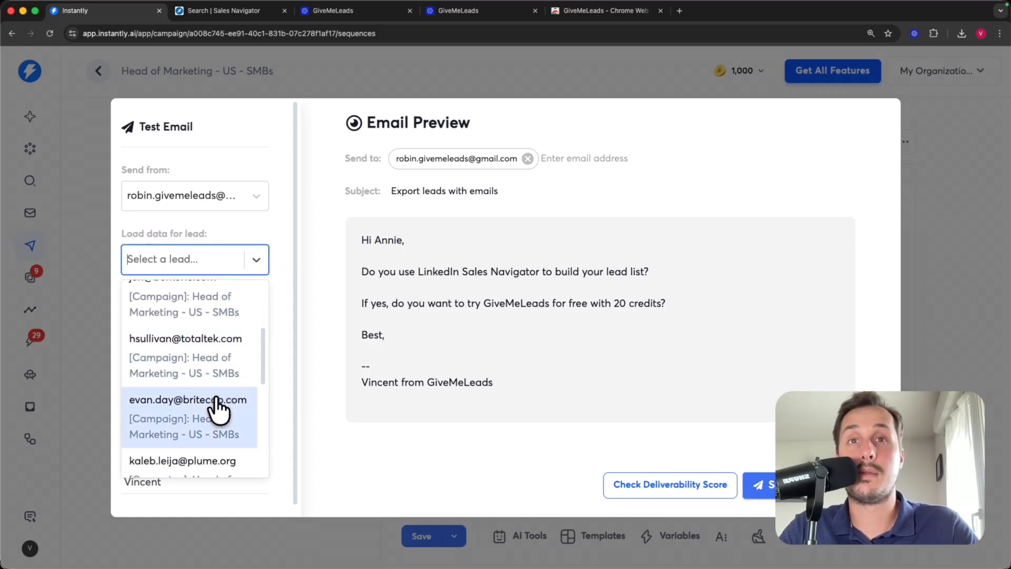
left_click(219, 400)
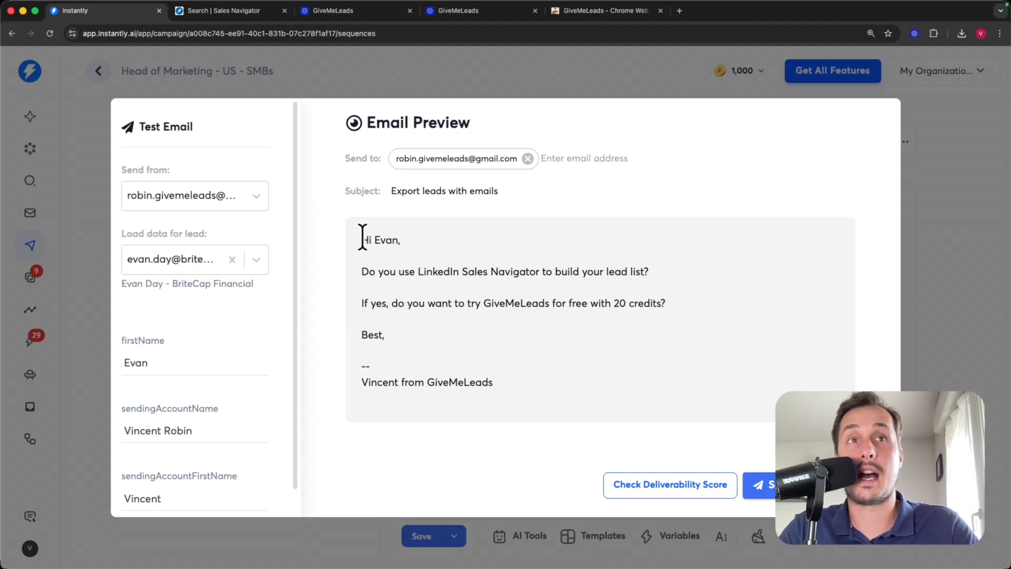
left_click_drag(361, 235, 402, 235)
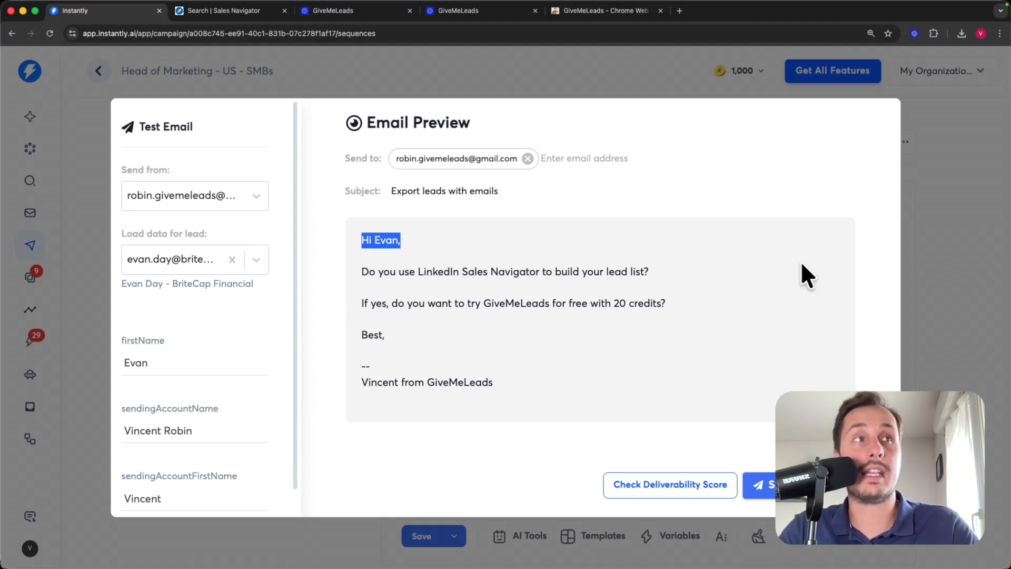
left_click(950, 295)
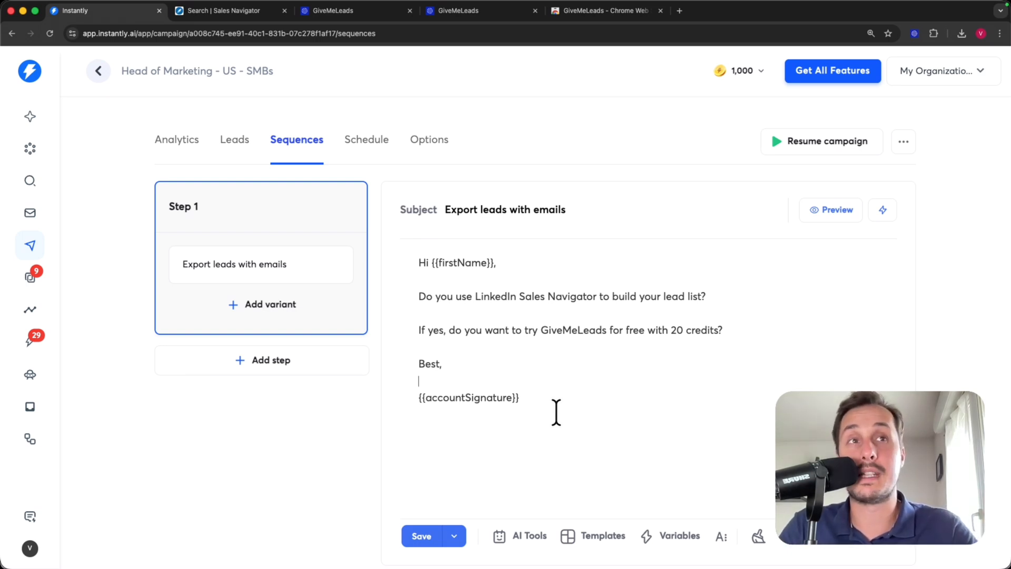
- Select all of Step 1's body text and run Clean HTML on it
left_click(555, 407)
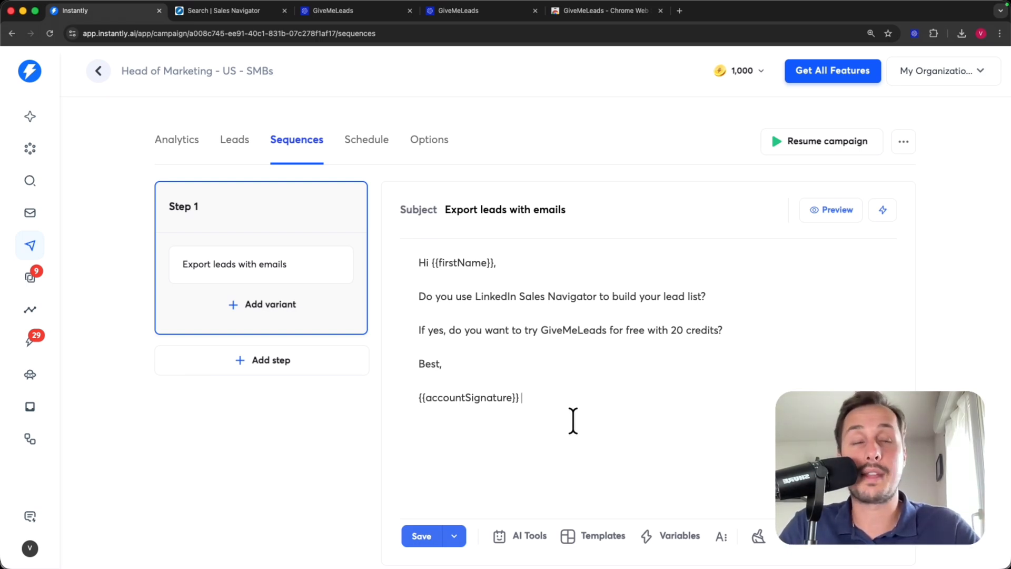
left_click_drag(566, 408, 382, 244)
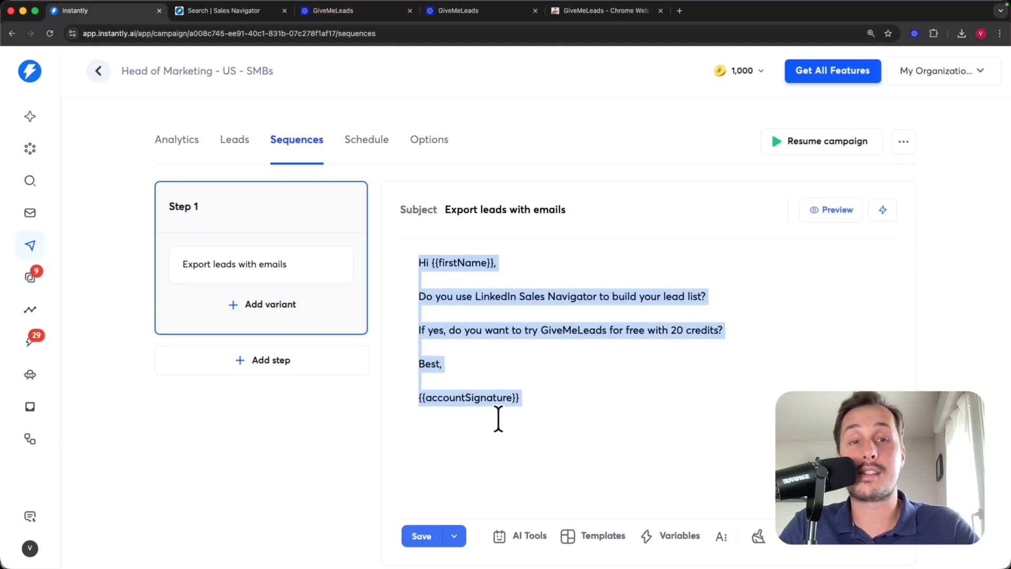
left_click(757, 537)
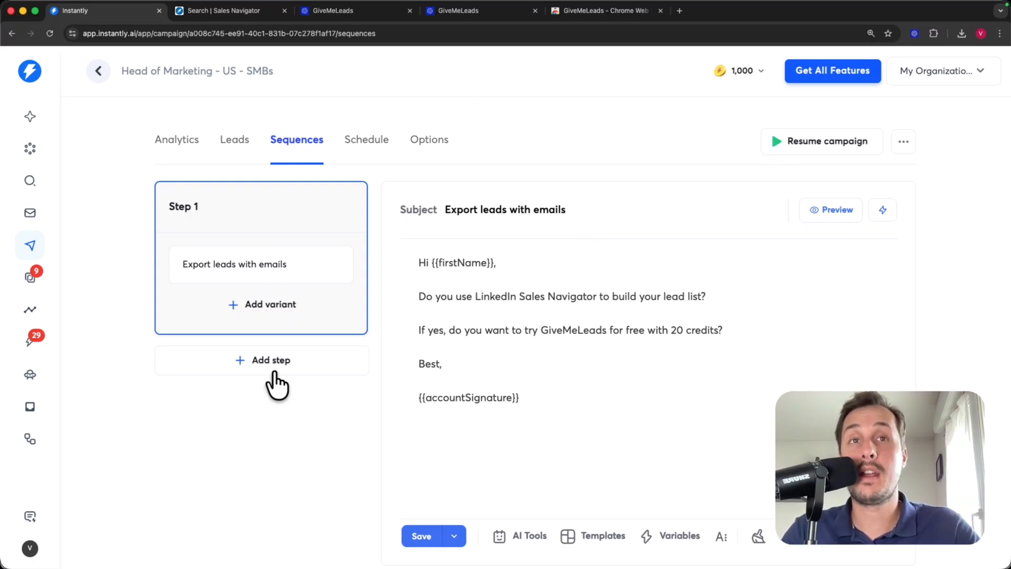
- Add a Step 2 email with the body 'Quick follow-up' and save the campaign
left_click(265, 361)
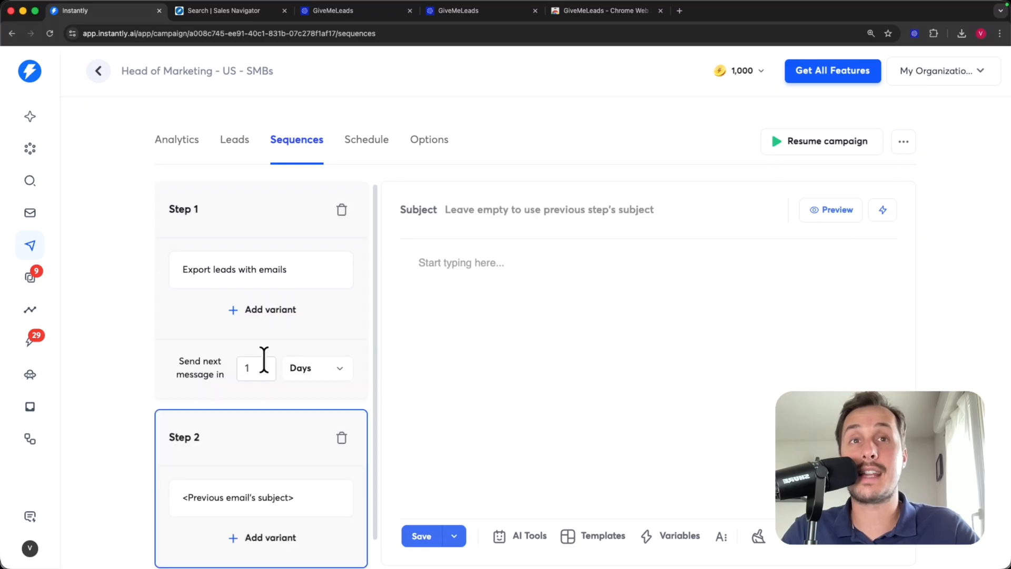
left_click(453, 303)
type("Quick follow-up")
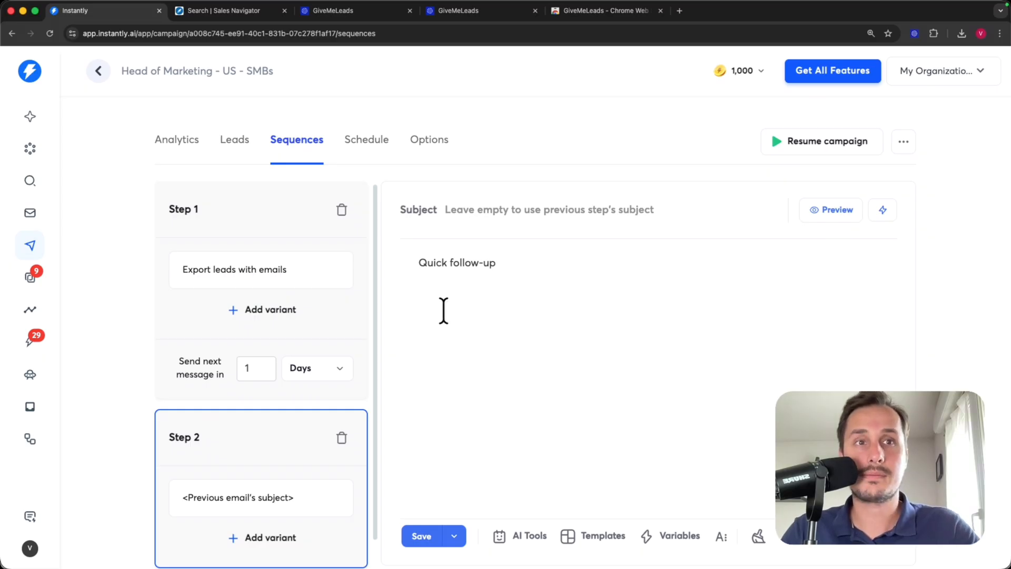
left_click(420, 539)
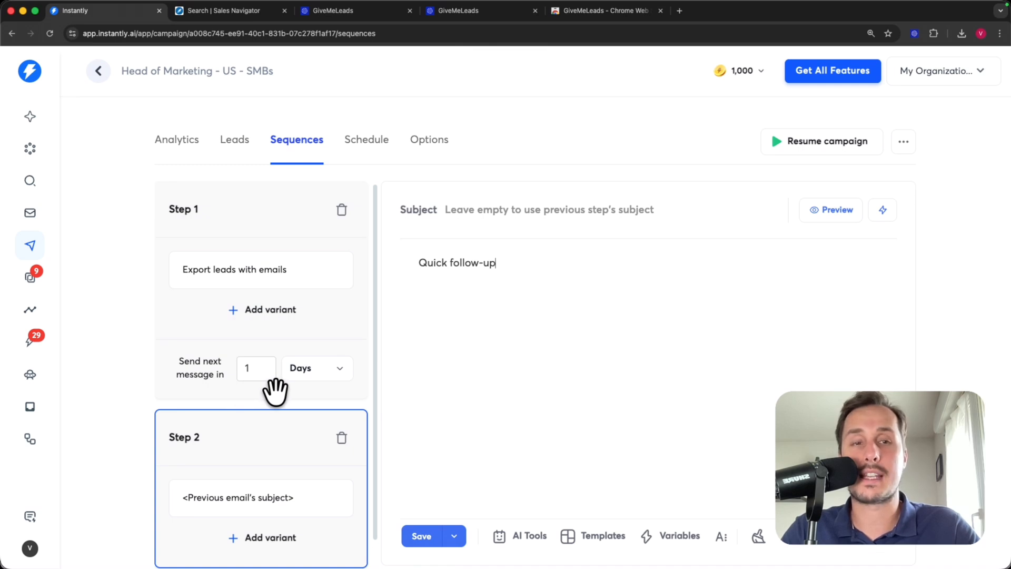
- Set 'Send next message in' to 3 days on Step 1, then review the Step 2 email
left_click(254, 375)
type("3")
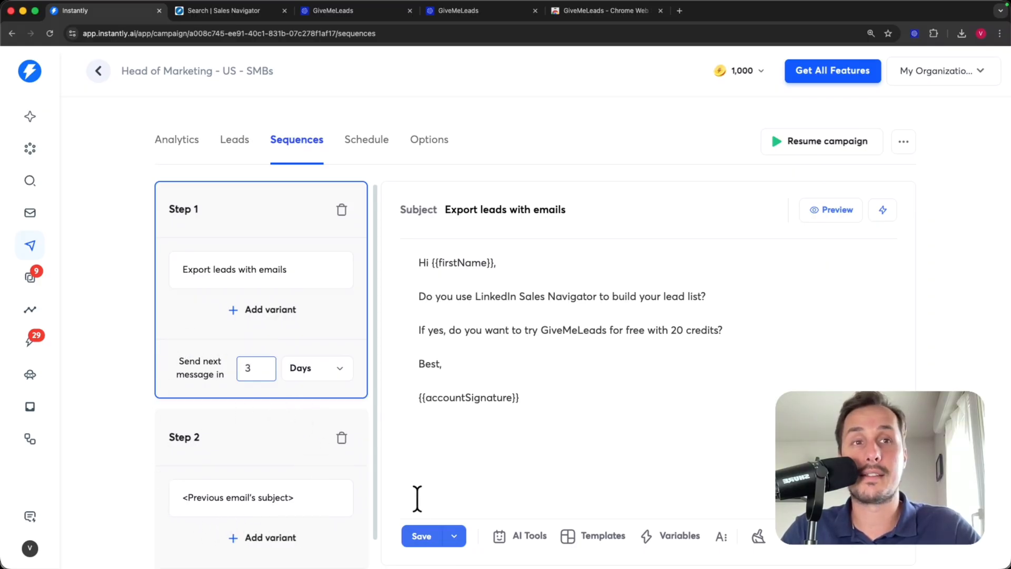
left_click(421, 535)
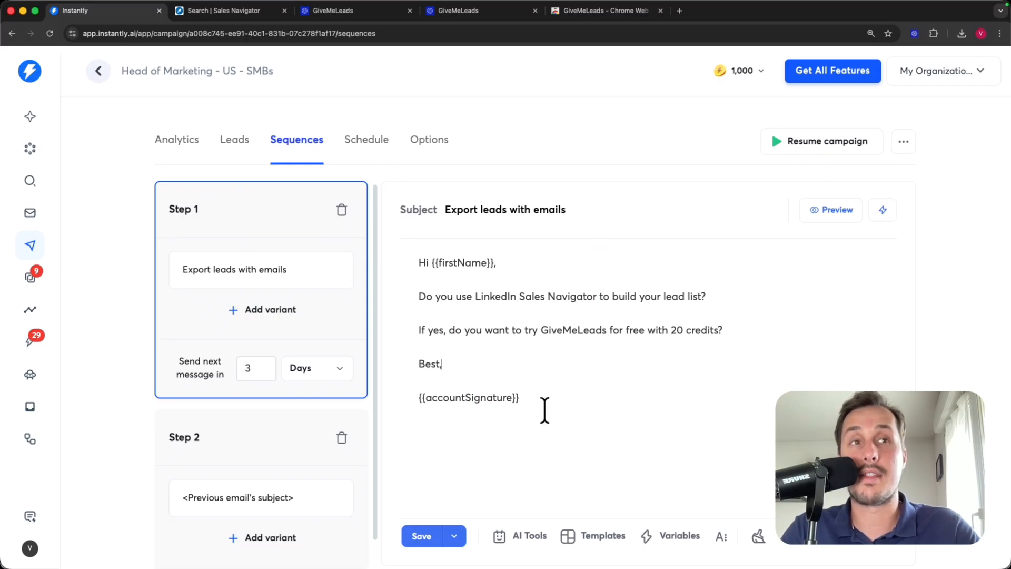
left_click_drag(542, 404, 395, 258)
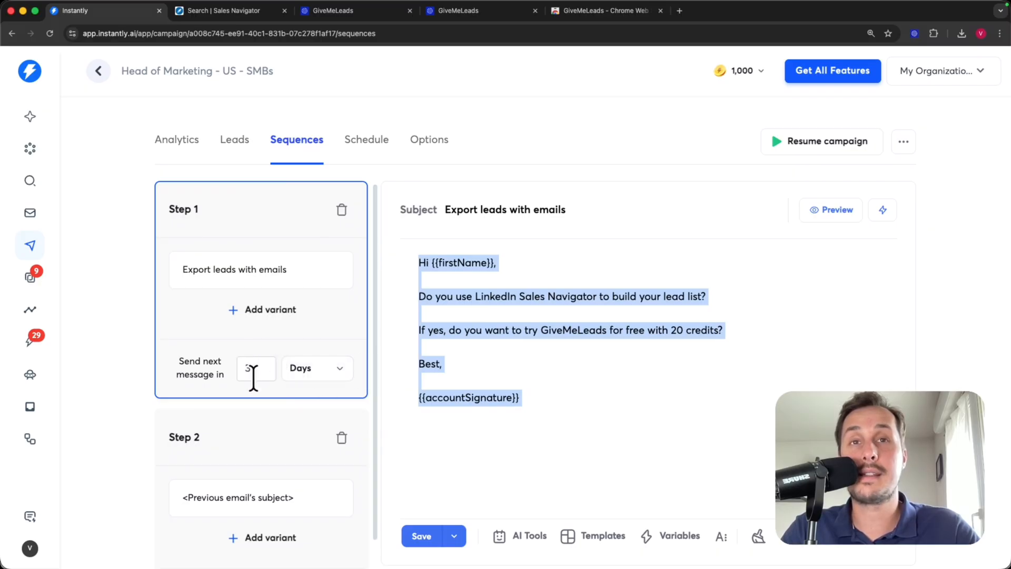
left_click(251, 447)
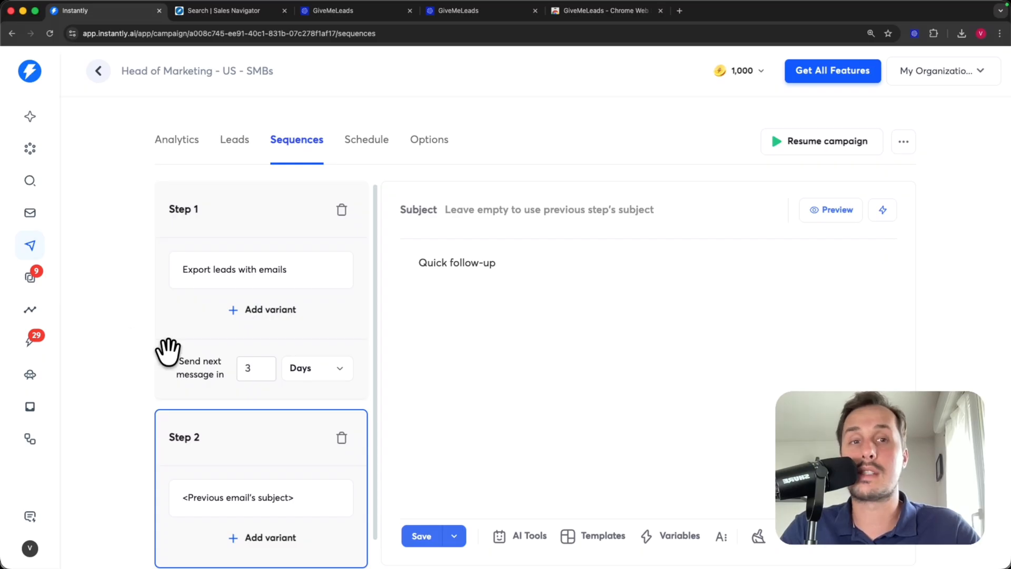
scroll(214, 355, "down", 2)
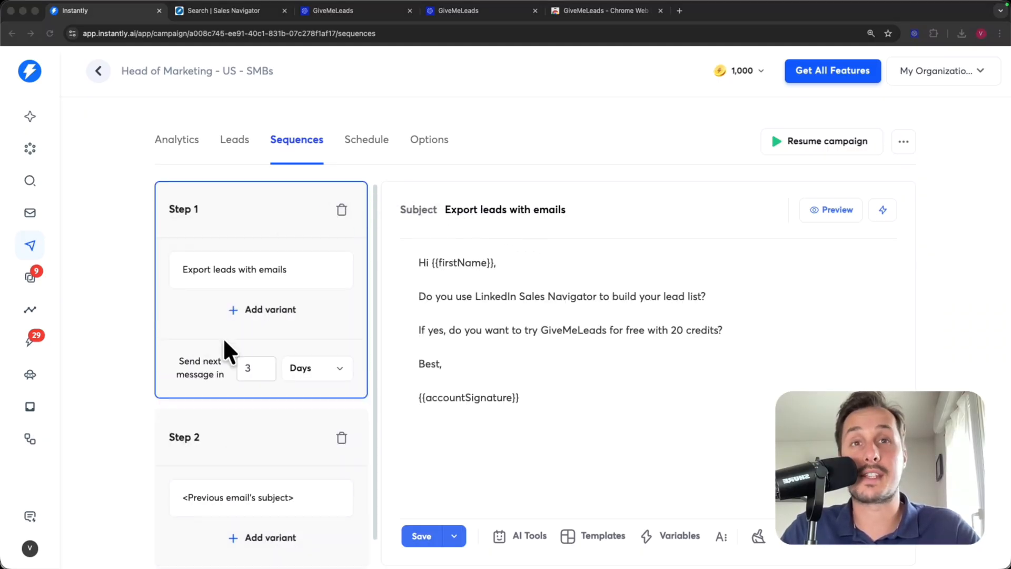
- Set the campaign schedule's start date to May 11, 2026
left_click(363, 142)
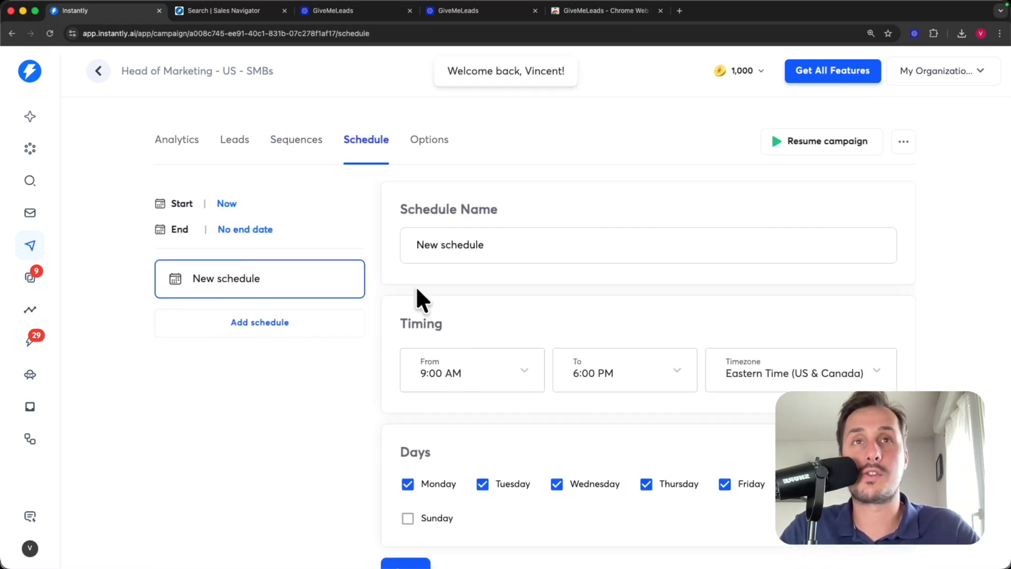
left_click(226, 203)
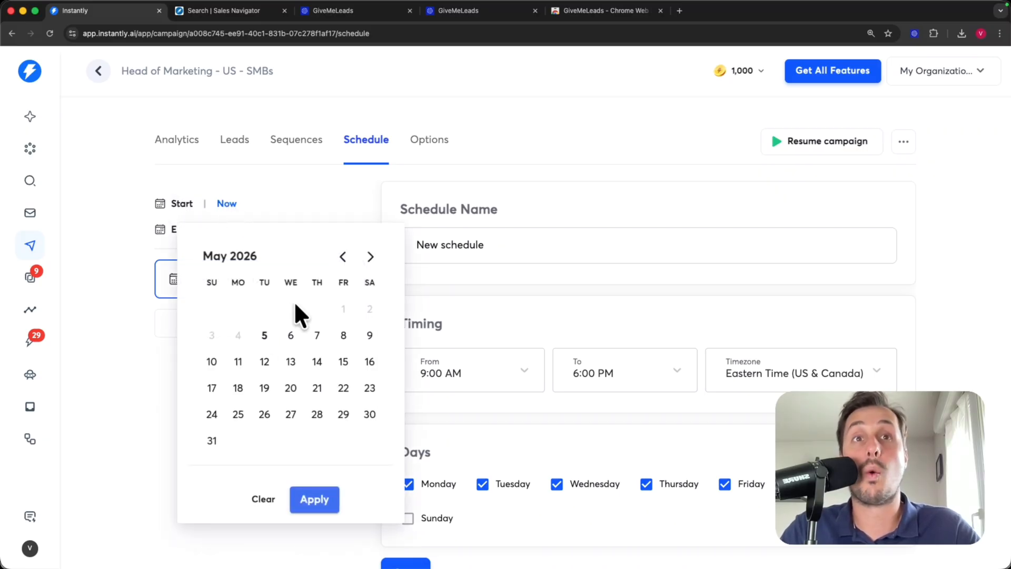
left_click(238, 361)
left_click(314, 503)
scroll(631, 305, "down", 1)
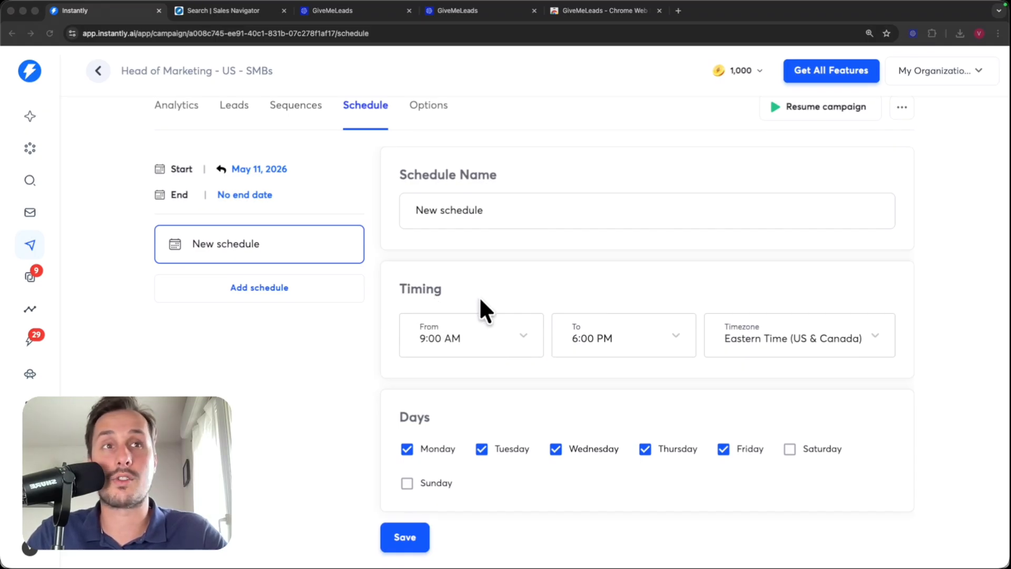
- End the daily sending window at 5:00 PM and save the schedule
left_click(662, 346)
left_click(596, 238)
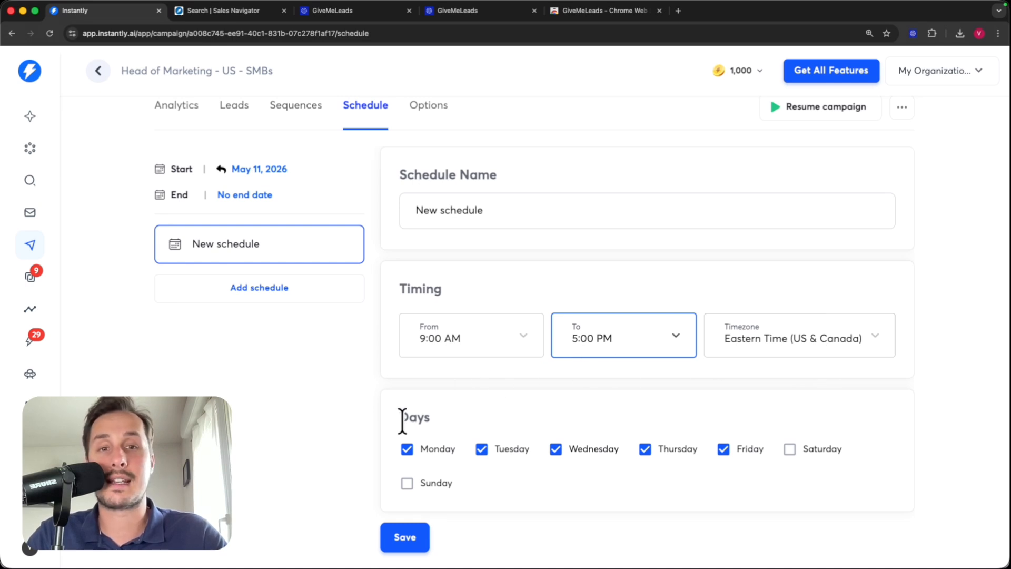
left_click_drag(402, 419, 435, 429)
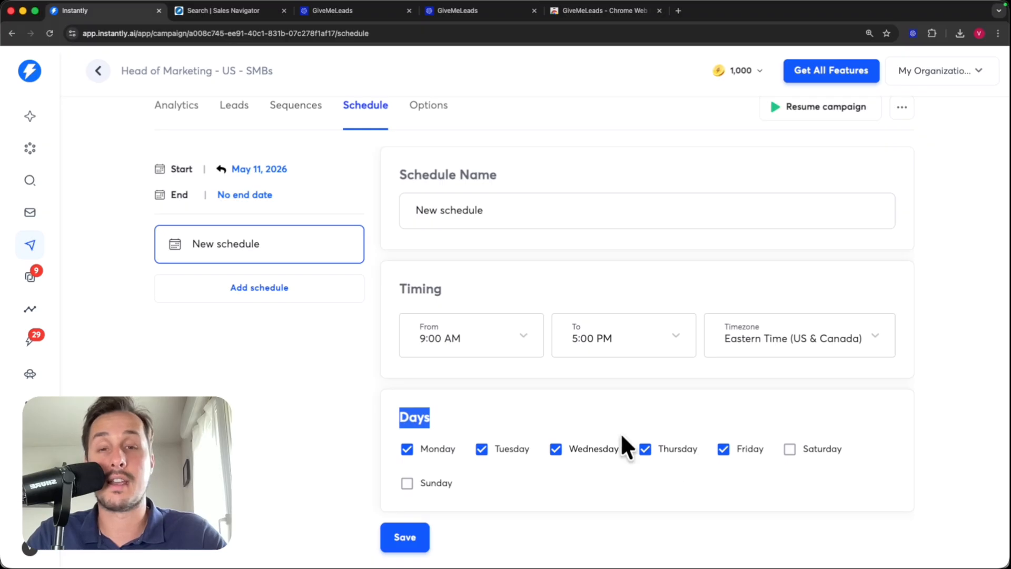
left_click(407, 539)
scroll(501, 421, "up", 1)
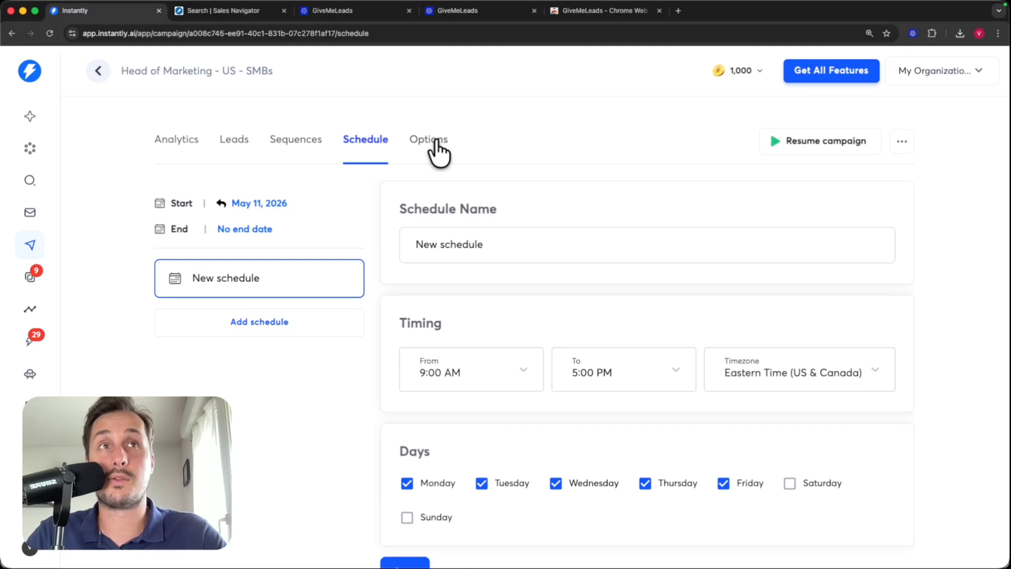
- Turn on 'Send emails as text-only (no HTML)' in the campaign options
left_click(427, 140)
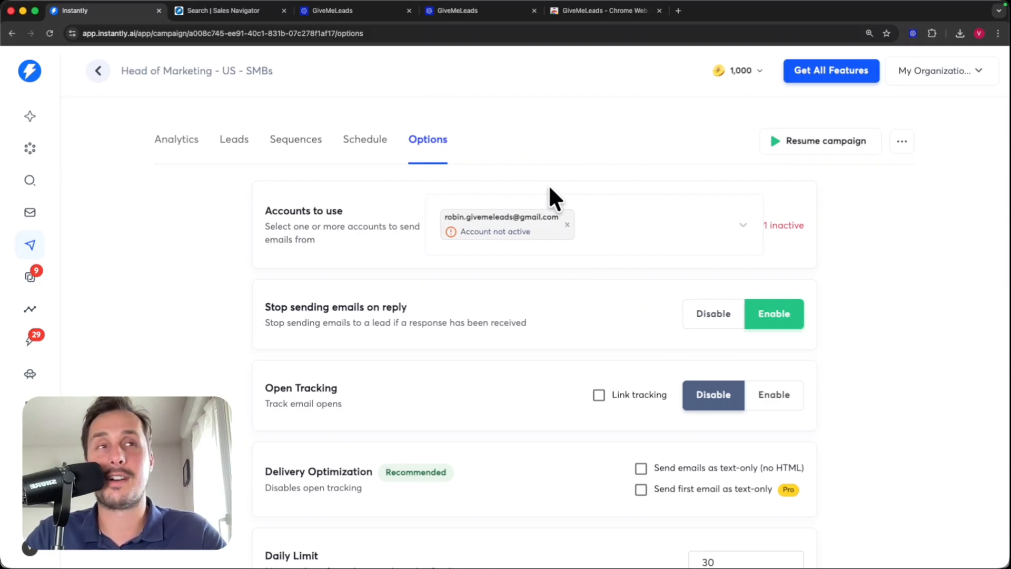
scroll(526, 247, "down", 5)
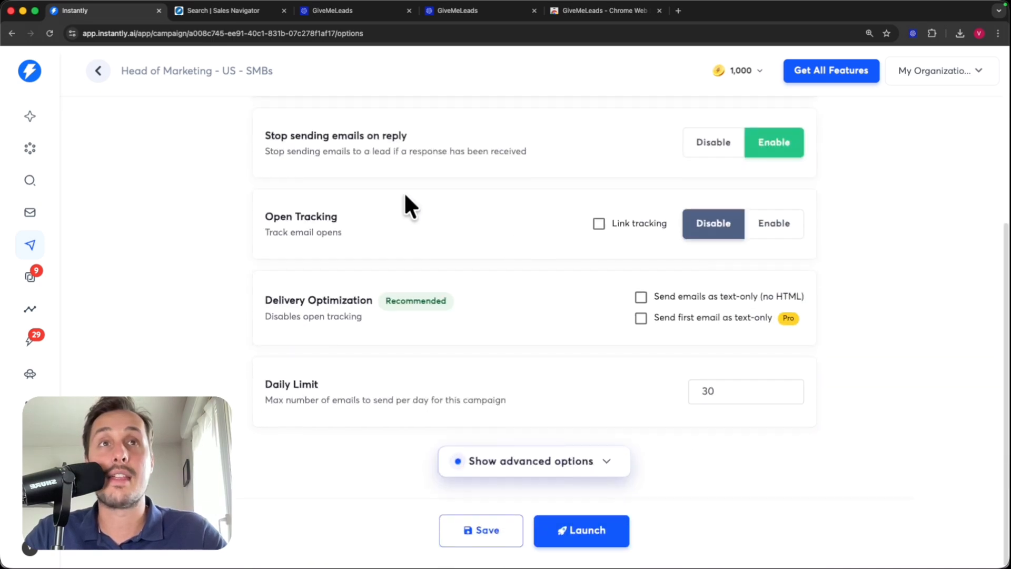
scroll(390, 206, "up", 1)
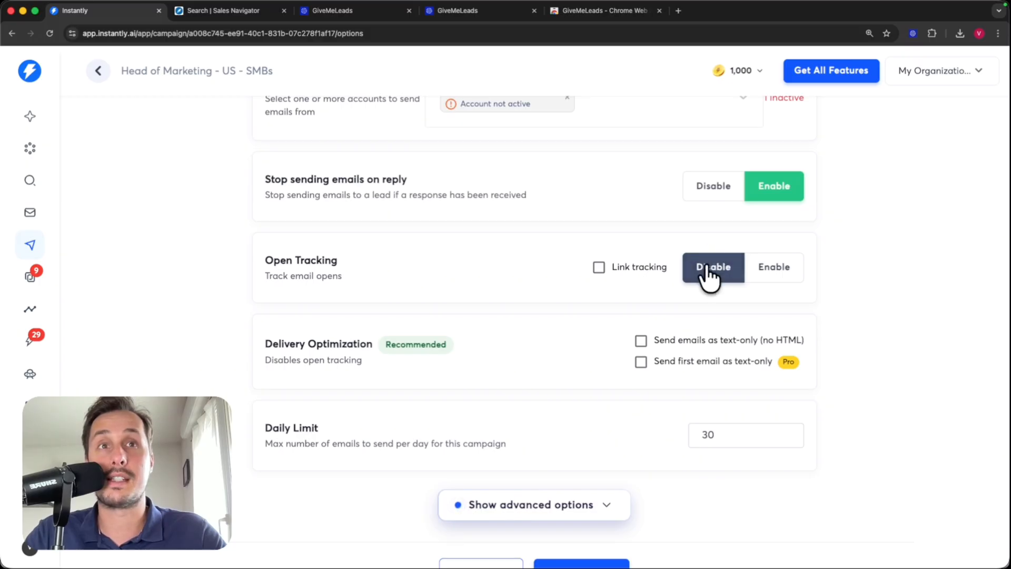
scroll(377, 290, "down", 2)
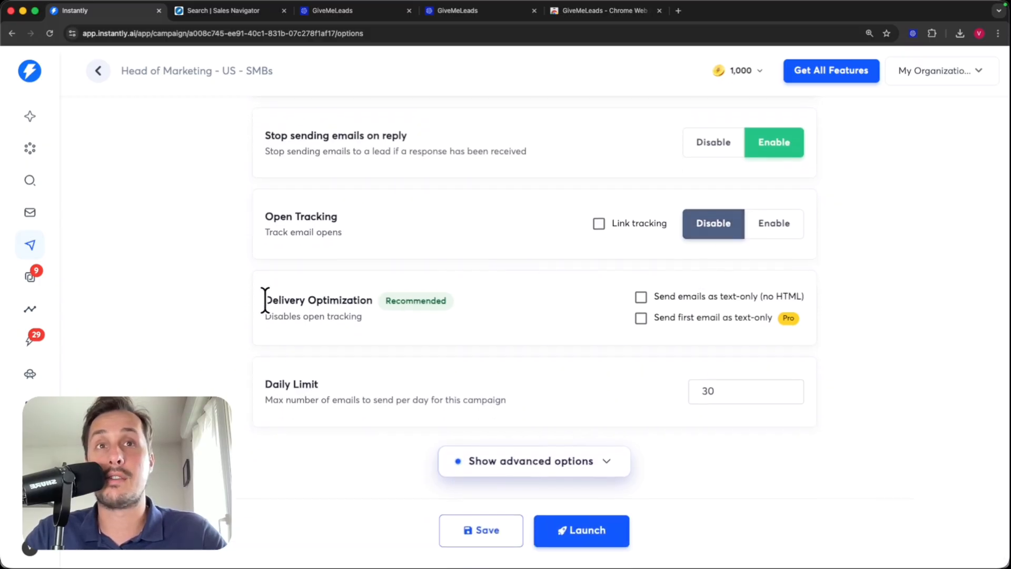
left_click(641, 298)
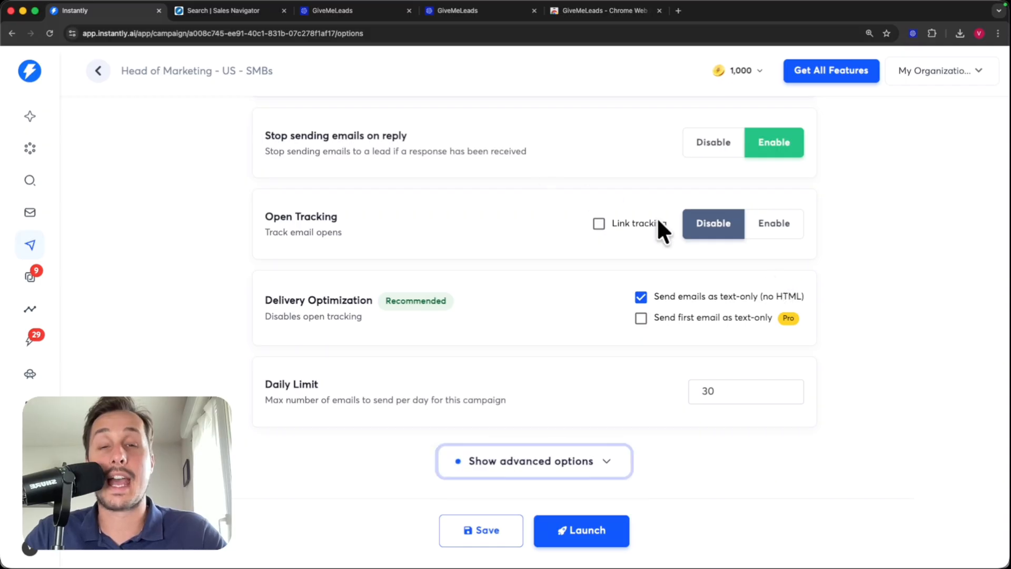
- Show the advanced campaign options and scroll through all the settings
left_click(602, 461)
scroll(579, 400, "down", 3)
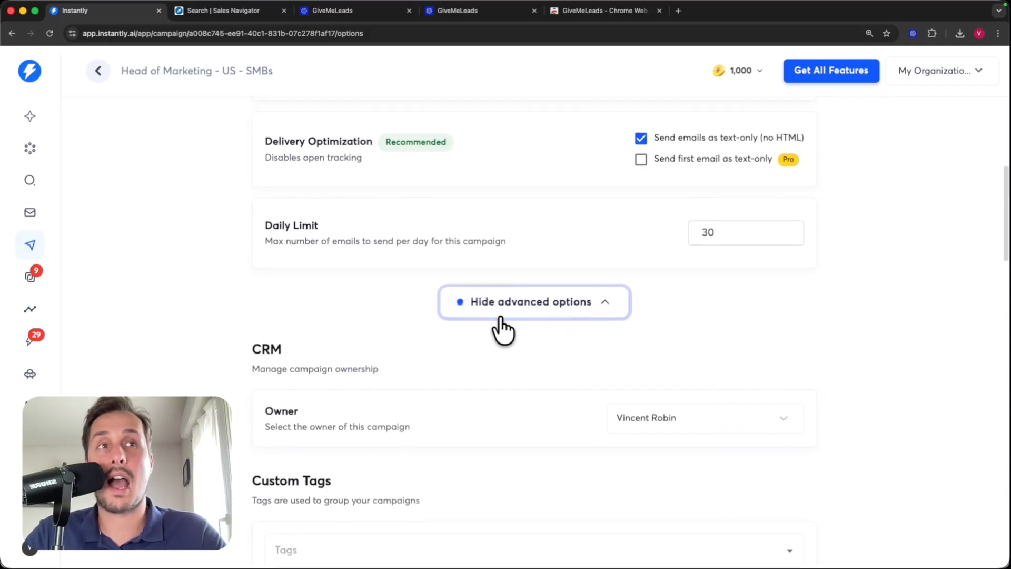
scroll(513, 316, "down", 8)
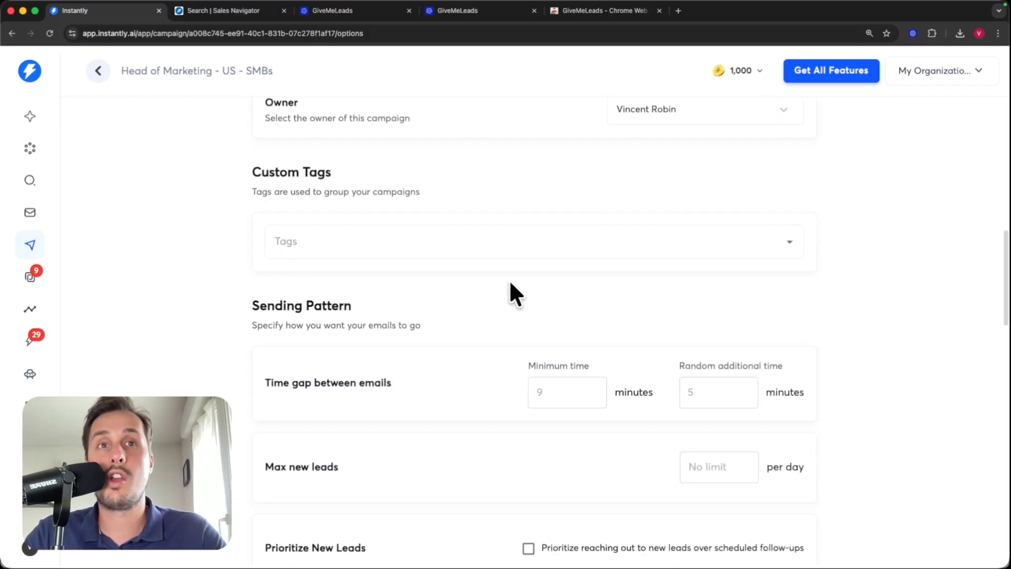
scroll(509, 279, "down", 6)
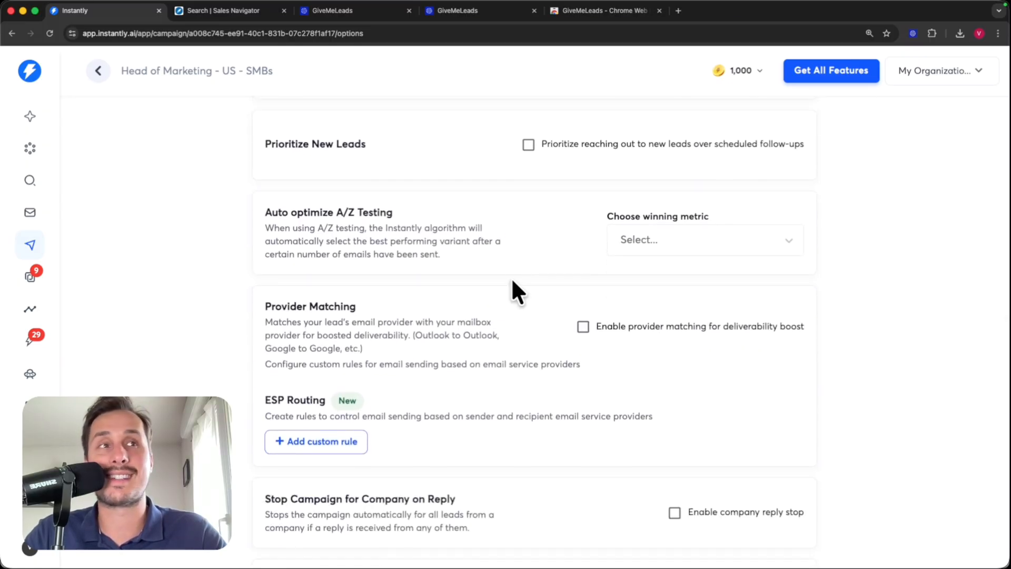
scroll(514, 273, "down", 15)
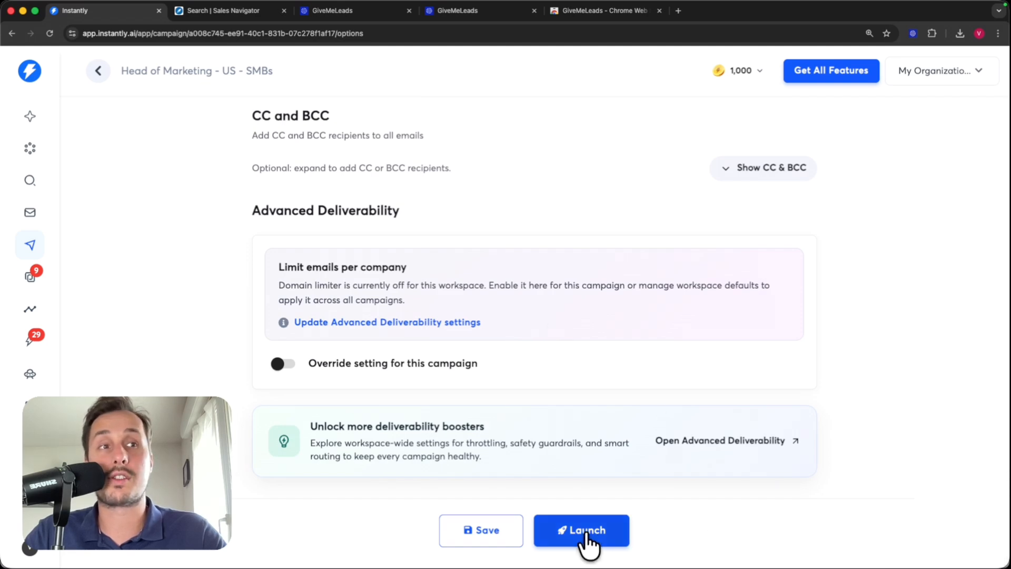
- Launch and publish 'Head of Marketing - US - SMBs', then view its analytics page
left_click(559, 542)
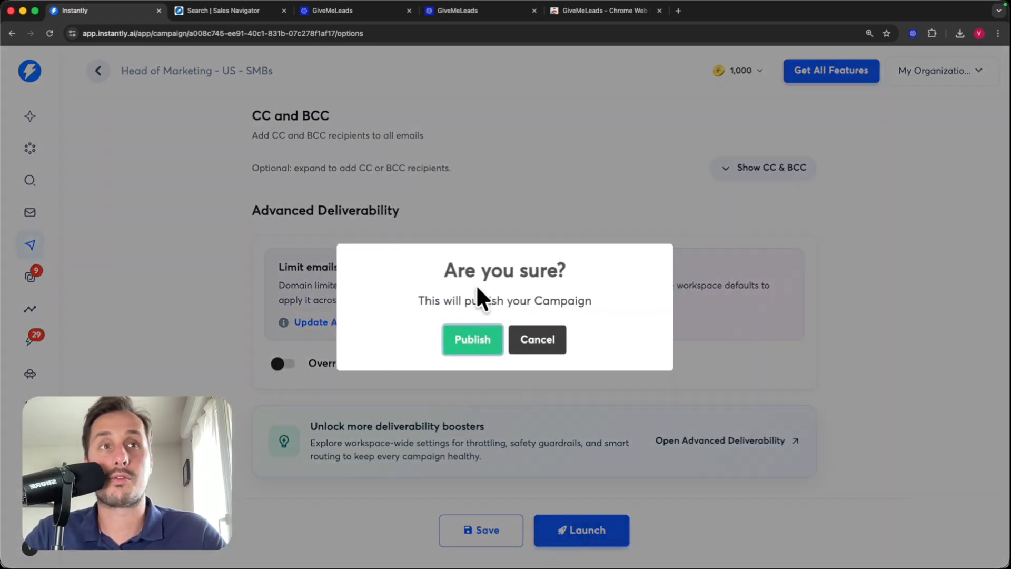
left_click(466, 340)
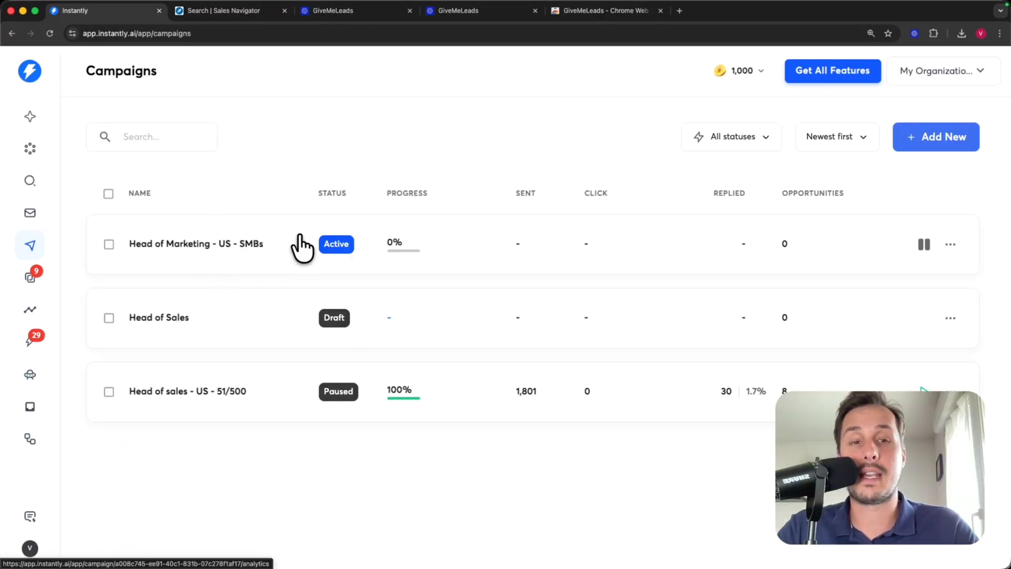
left_click(258, 244)
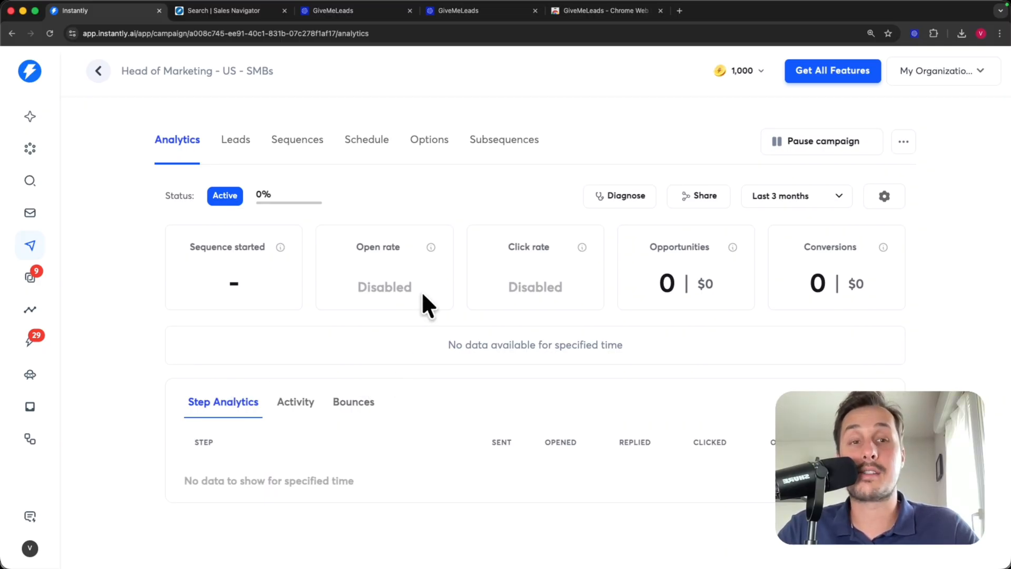
- Check the campaign's leads and the Add Leads import options (CSV, Supersearch, Manual, Google Sheets)
left_click(234, 156)
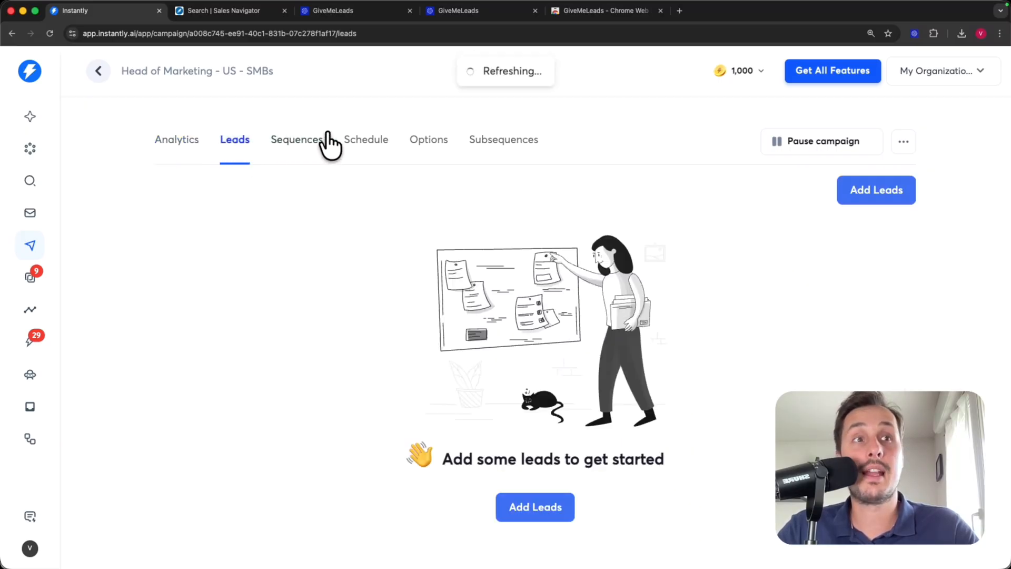
left_click(888, 200)
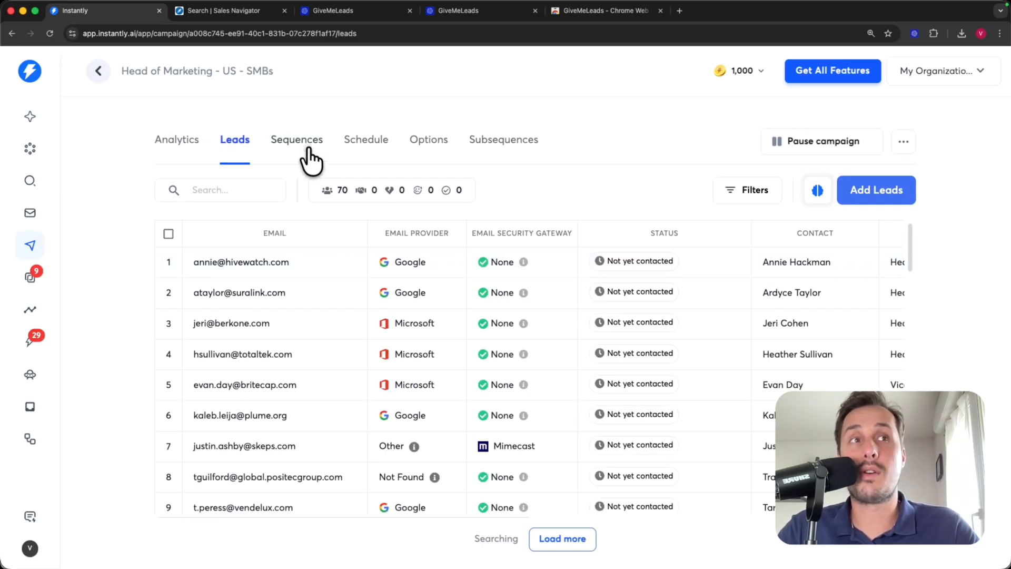
left_click(309, 150)
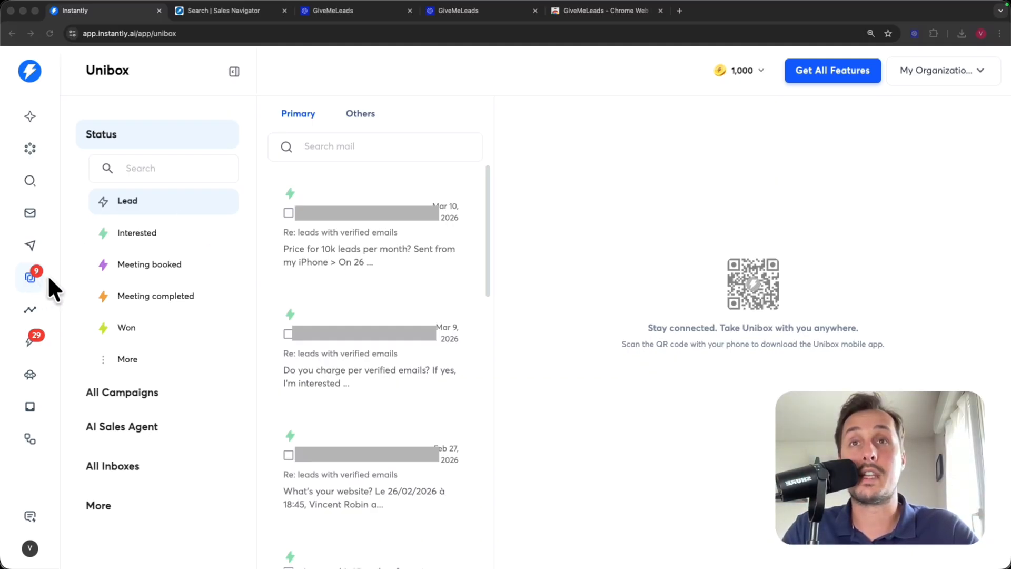
- Read the Mar 10 Unibox reply asking the price for 10k leads per month, then return to Sales Navigator
left_click(32, 279)
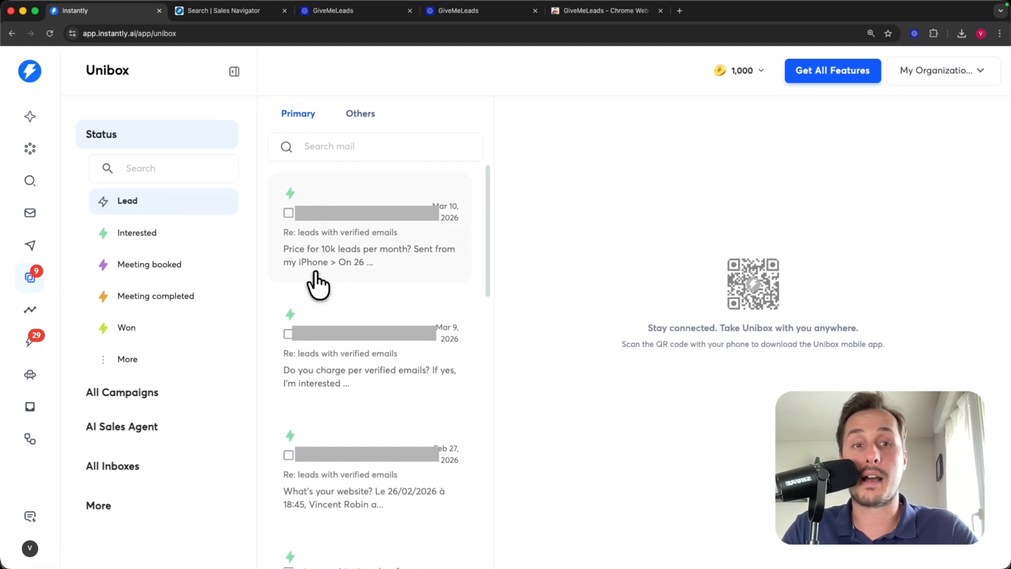
left_click(411, 211)
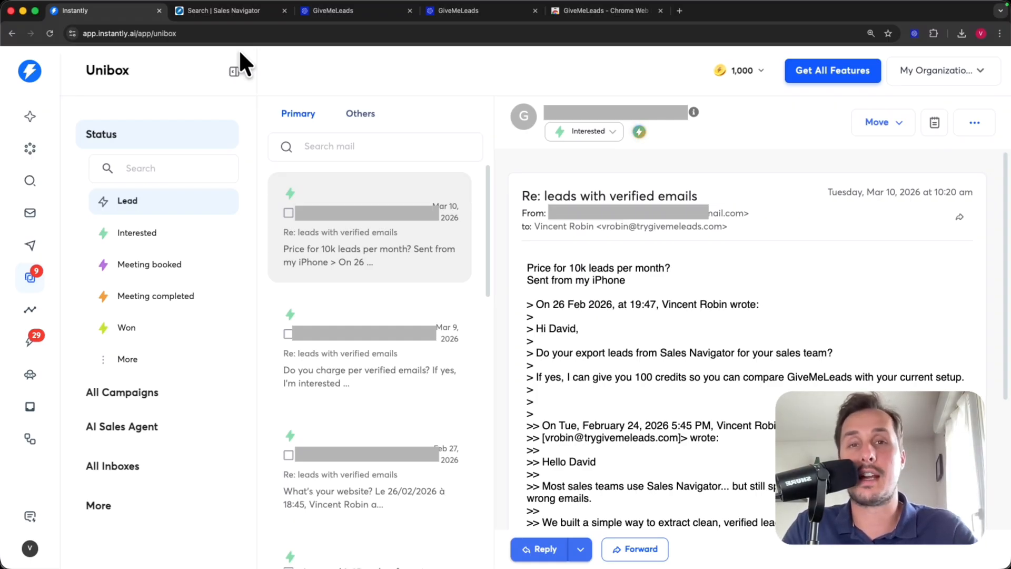
left_click(241, 11)
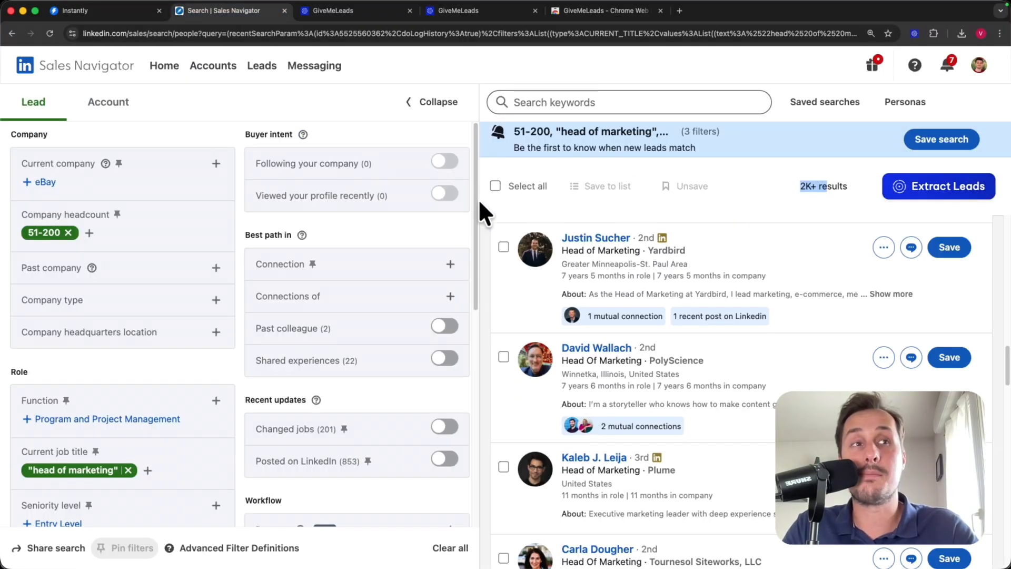
- View the GiveMeLeads exports list, then the givemeleads.io 'Create your account' page
scroll(690, 538, "down", 4)
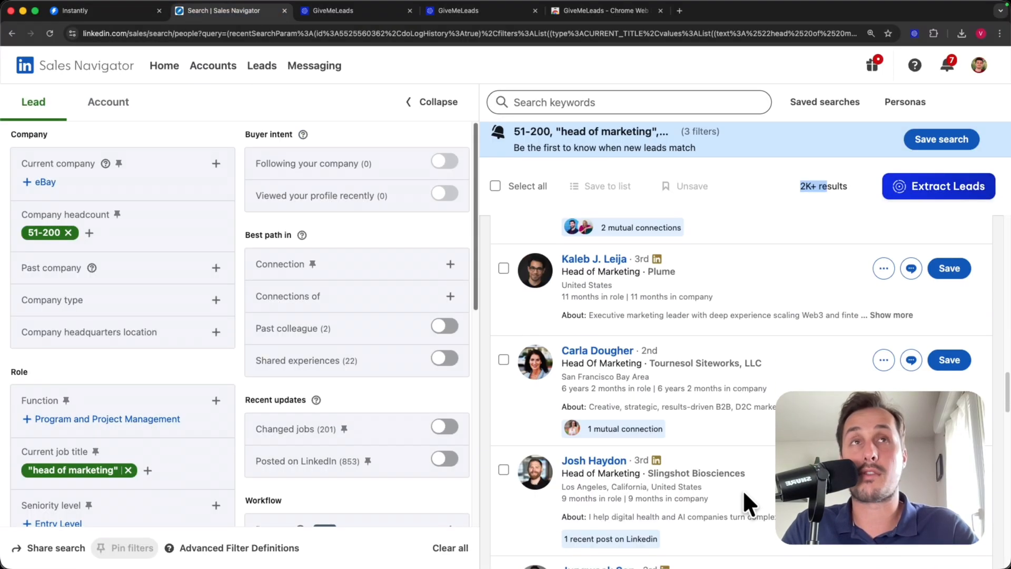
left_click(337, 10)
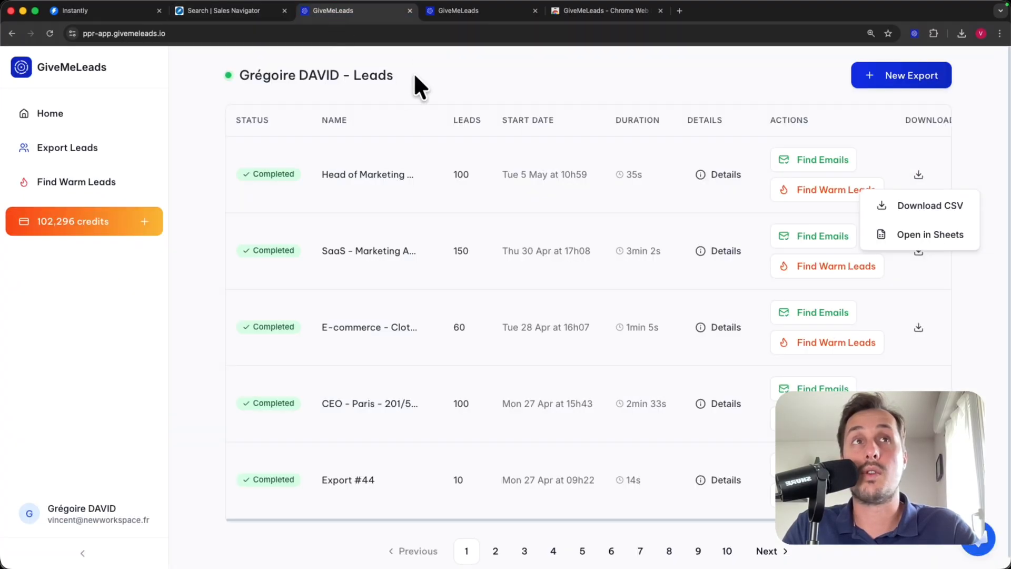
left_click(467, 11)
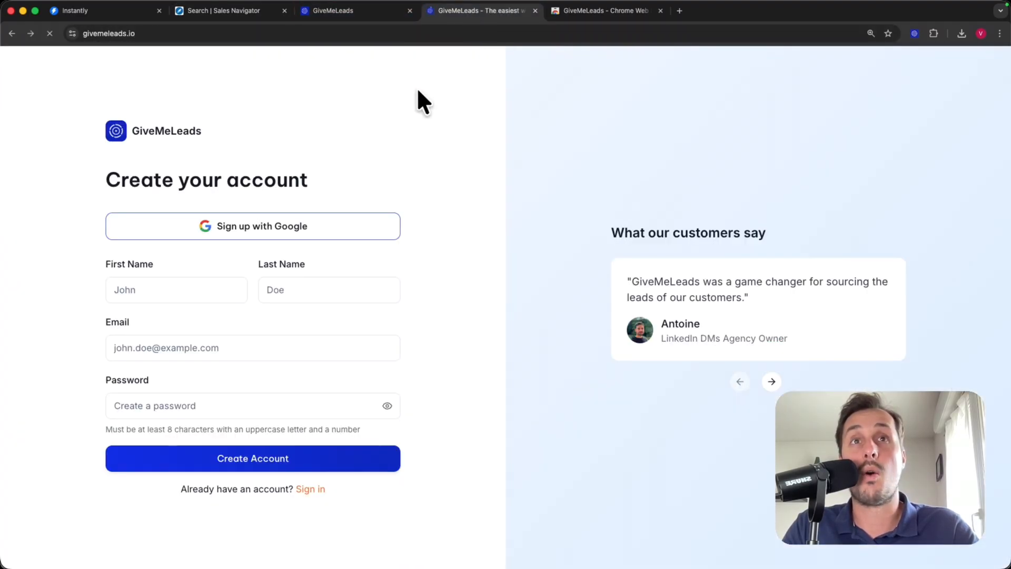